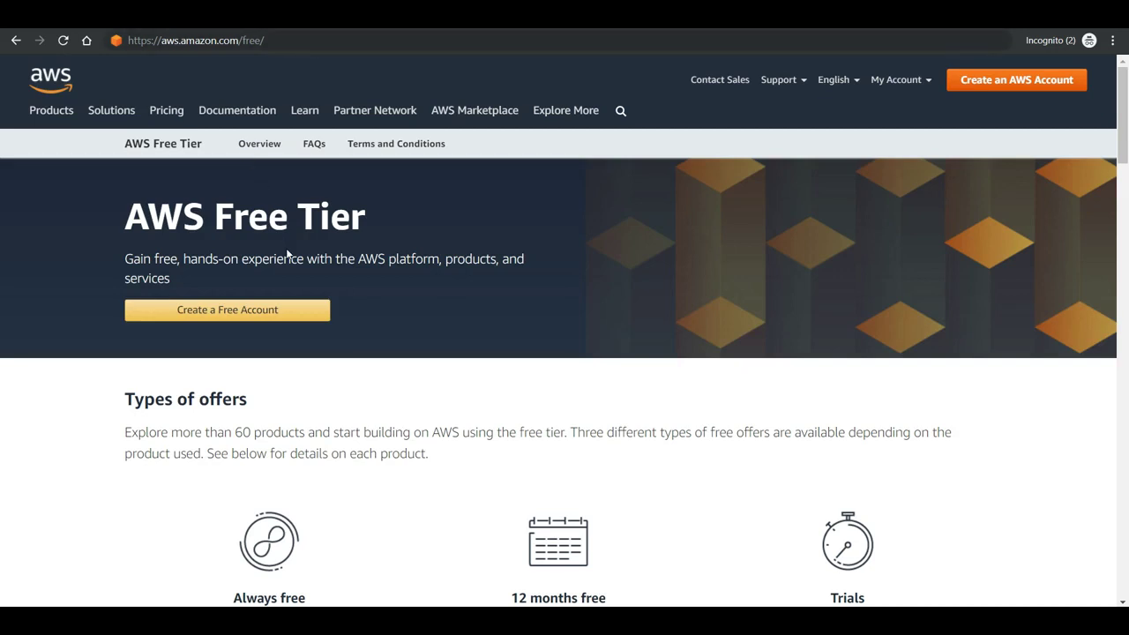
- Start a new free AWS account from the Free Tier page
left_click(212, 317)
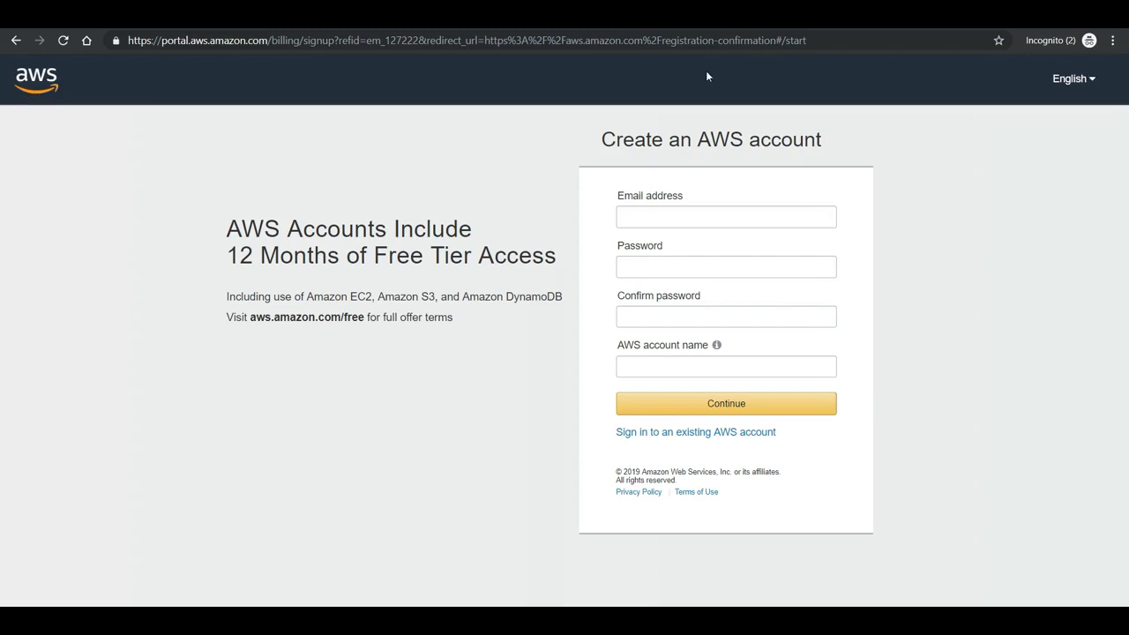
- Enter the sign-up e-mail, the password twice and the AWS account name, then continue
left_click(669, 217)
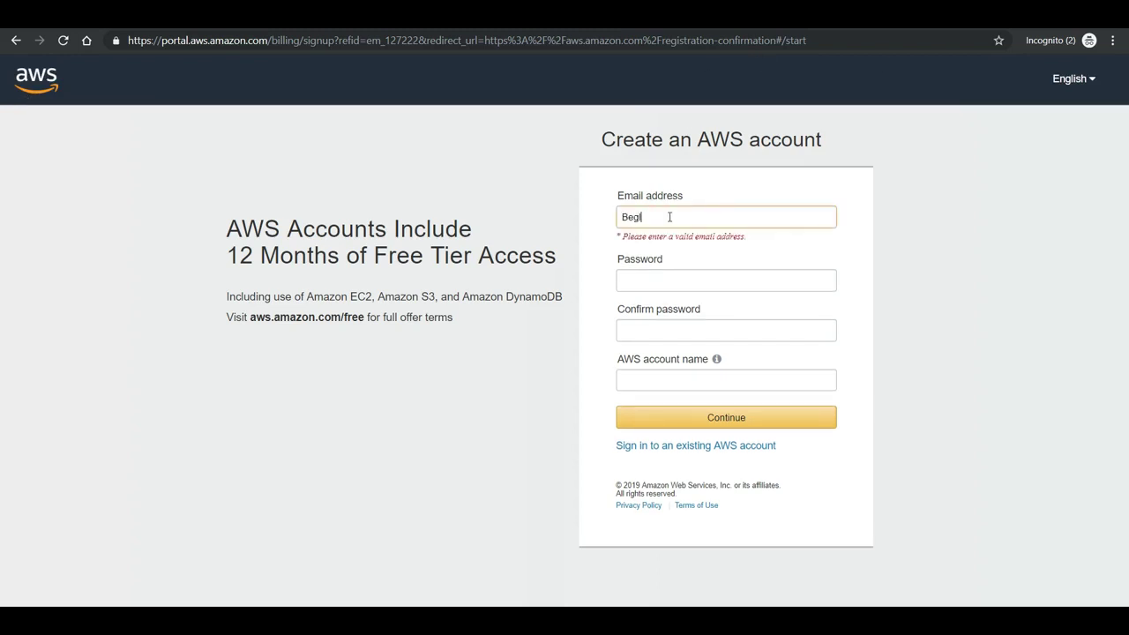
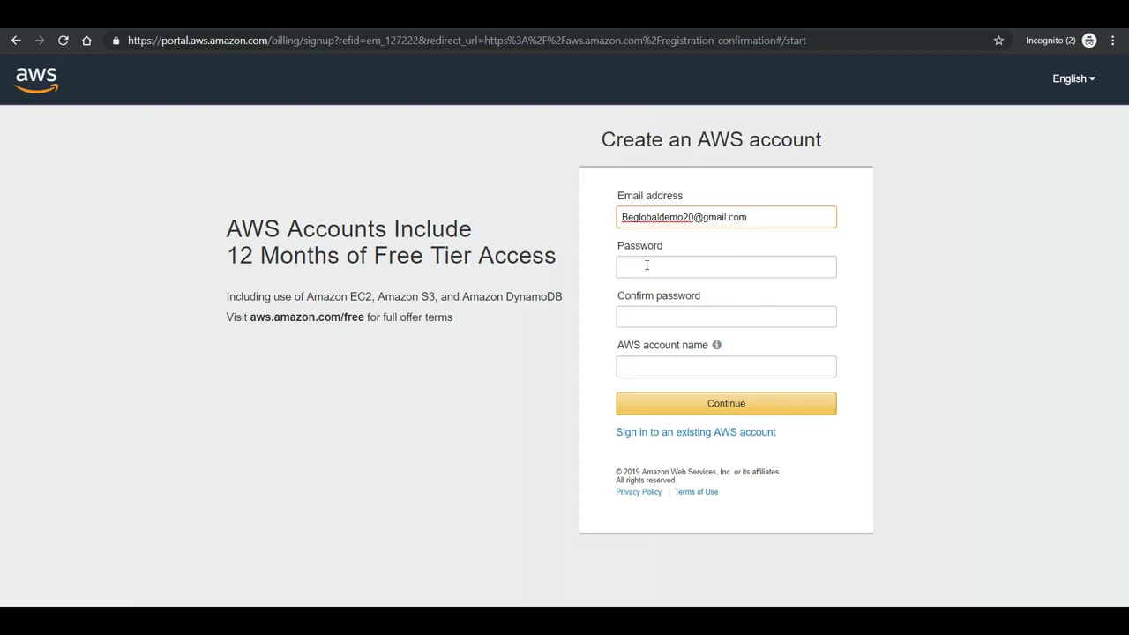
left_click(646, 265)
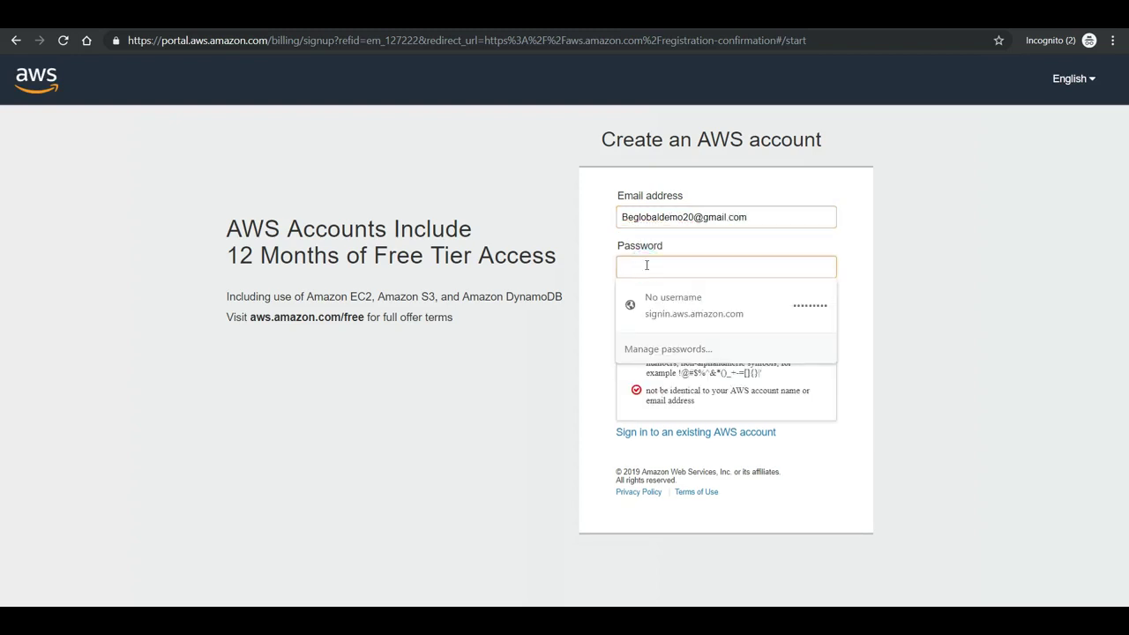
type("••••••")
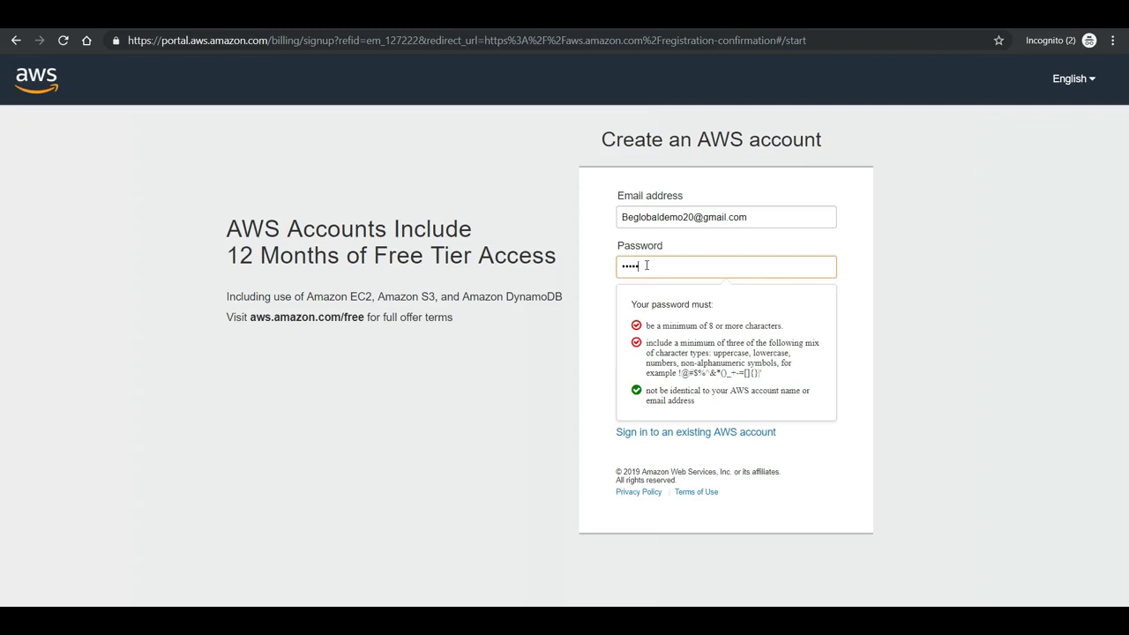
type("•••••")
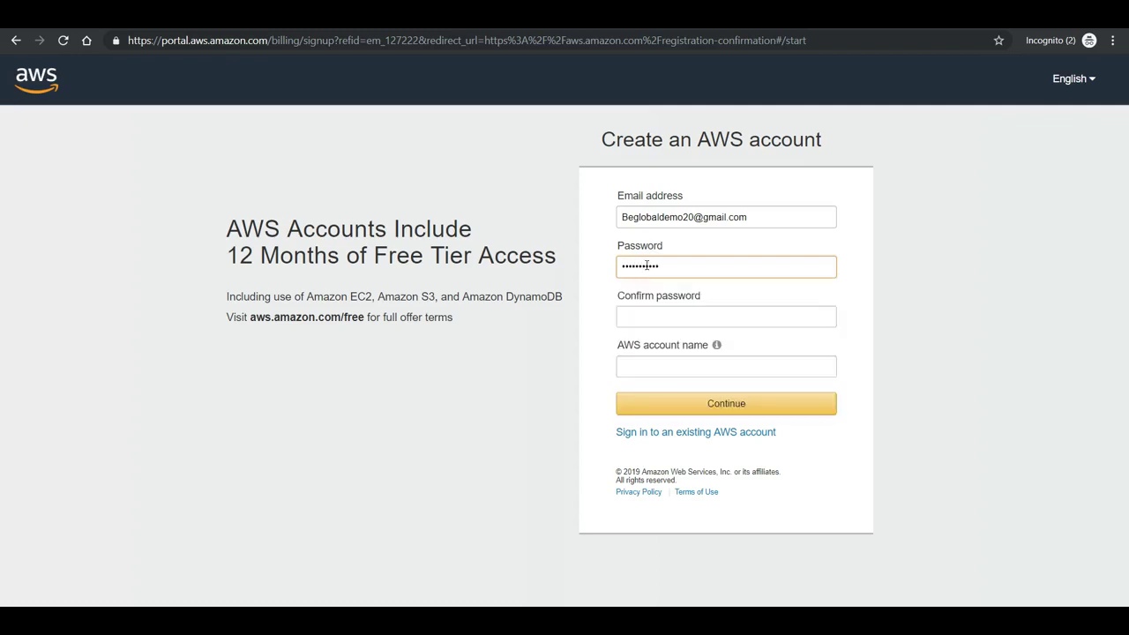
left_click(639, 313)
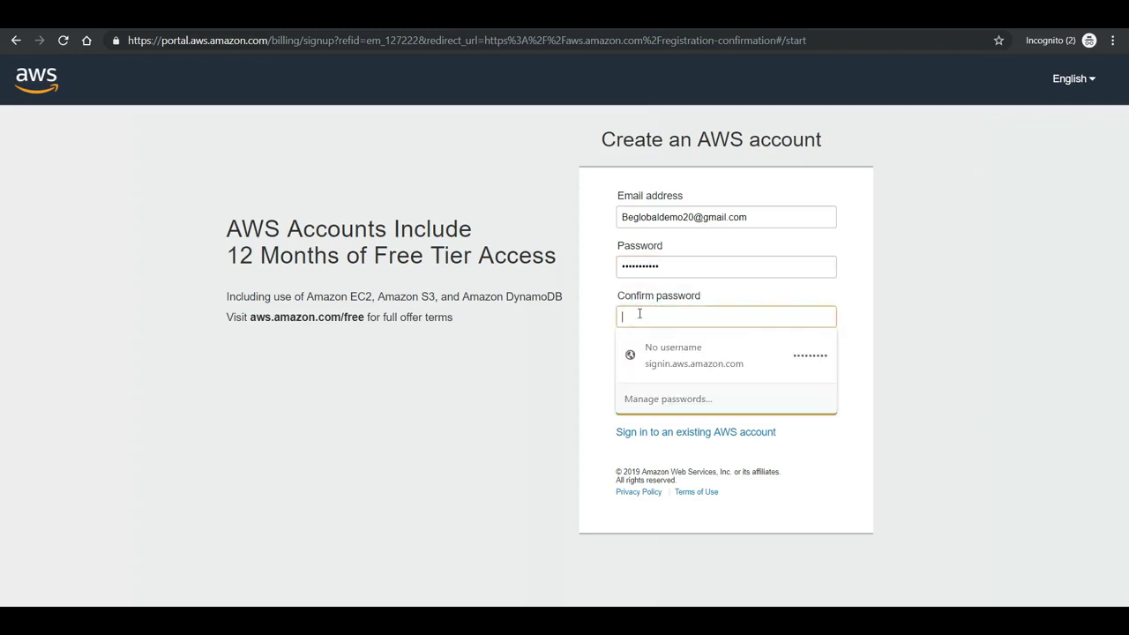
type("••••••")
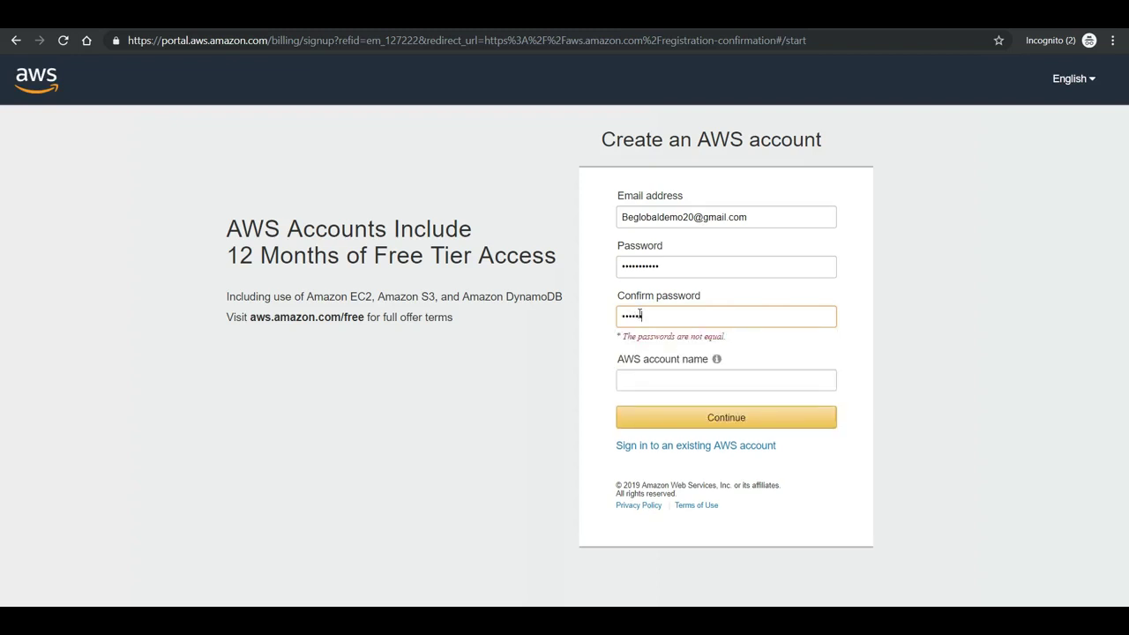
type("•••••")
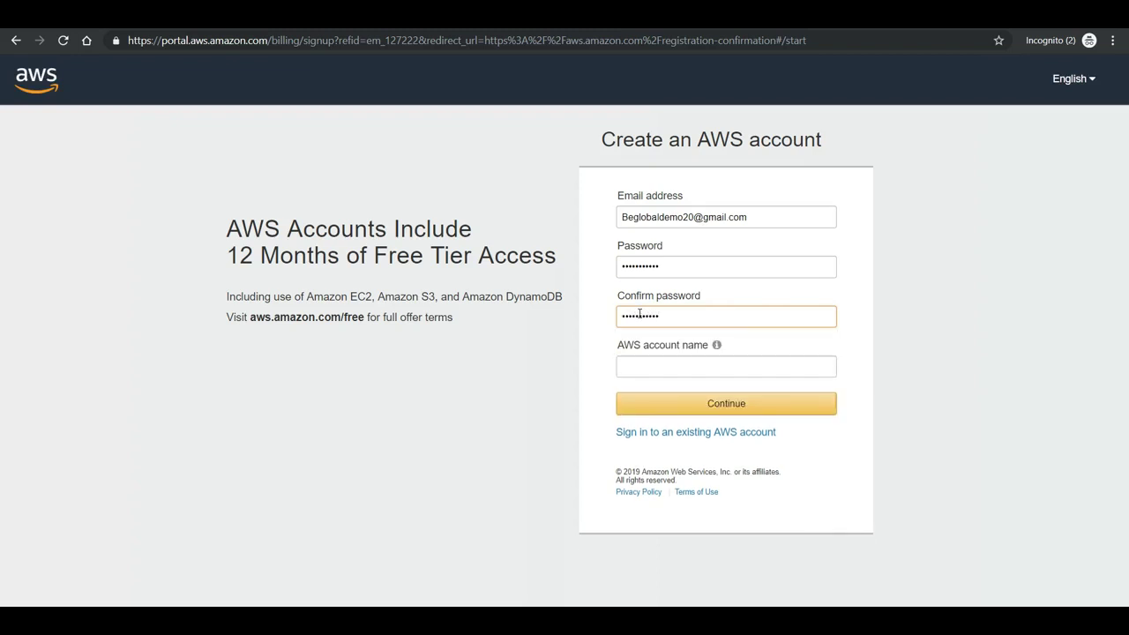
left_click(640, 367)
type("BeglobalDemo")
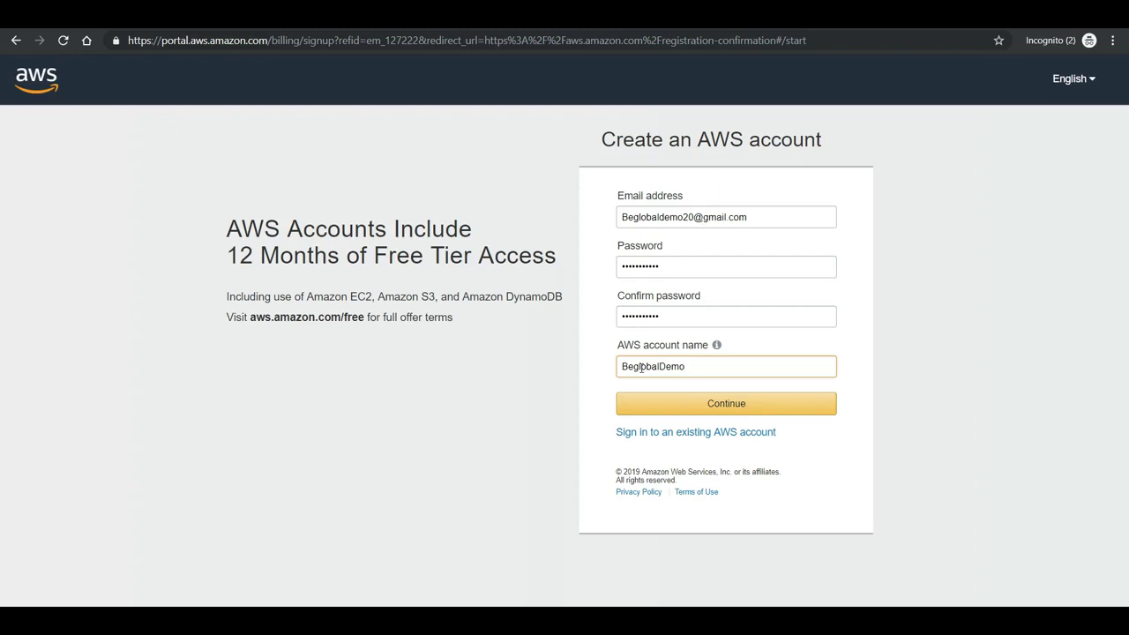
left_click(729, 402)
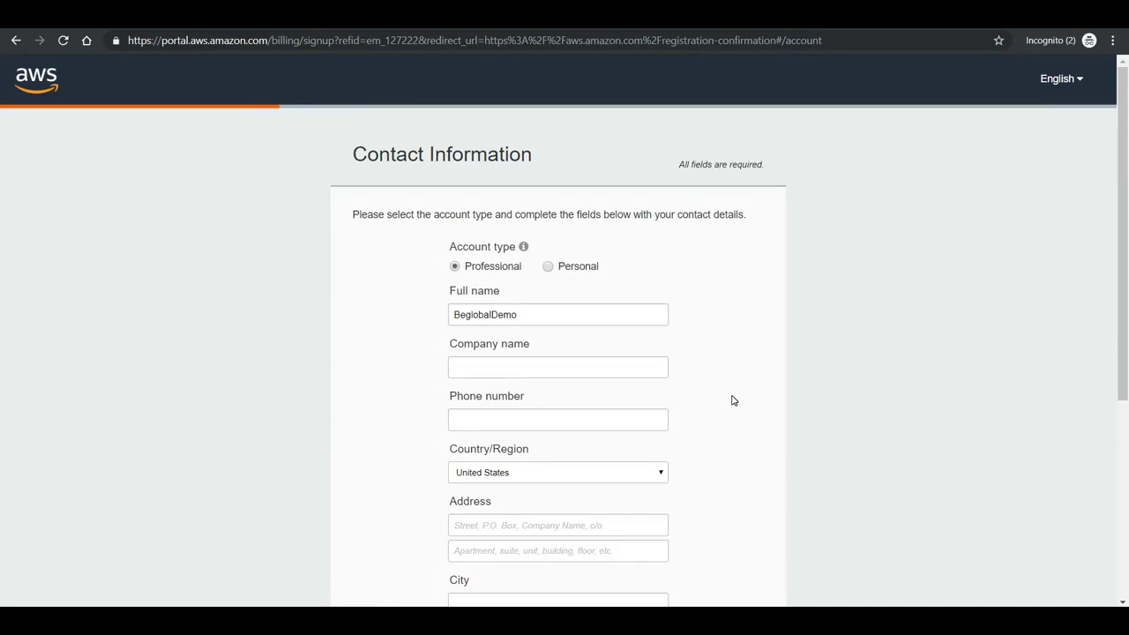
- Choose a Personal account and enter the phone number and both street address lines
left_click(547, 268)
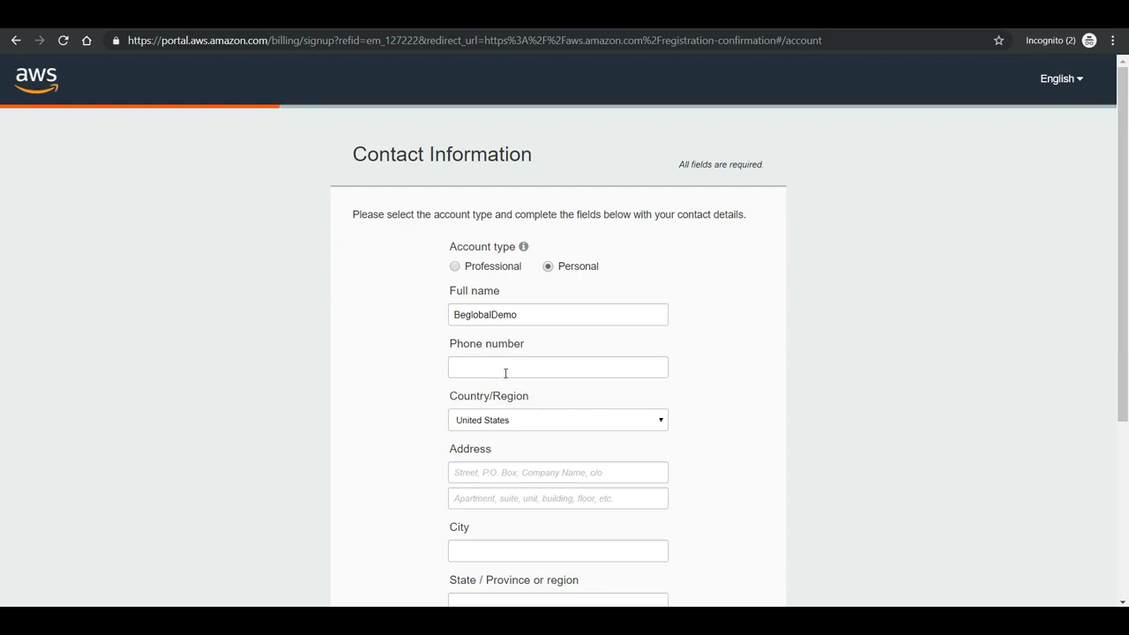
left_click(492, 368)
type("##########")
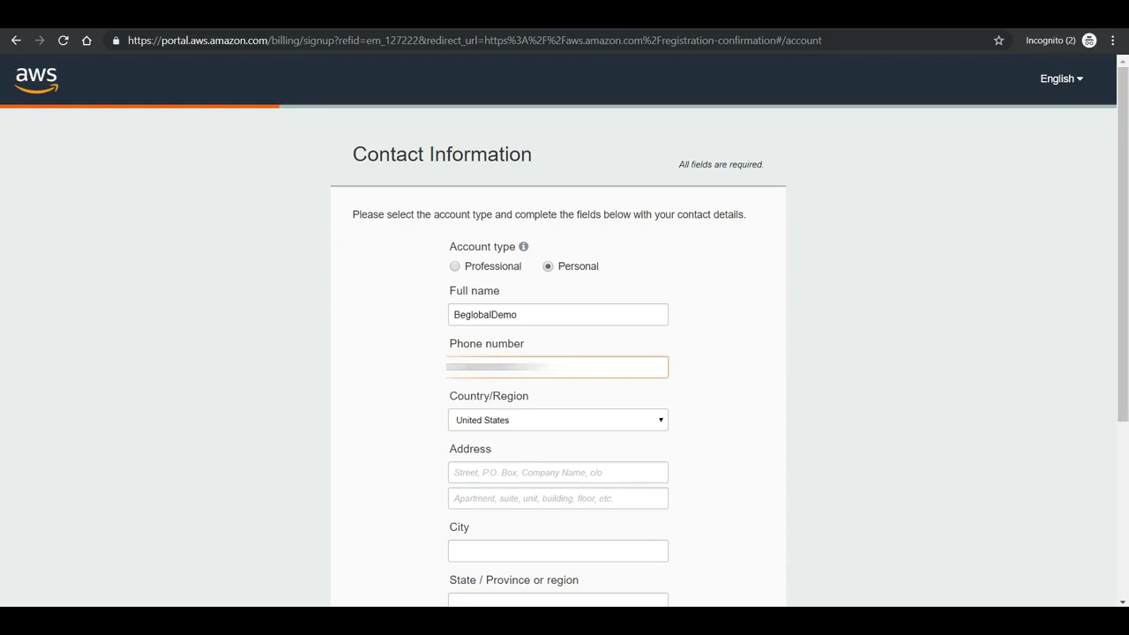
left_click(464, 469)
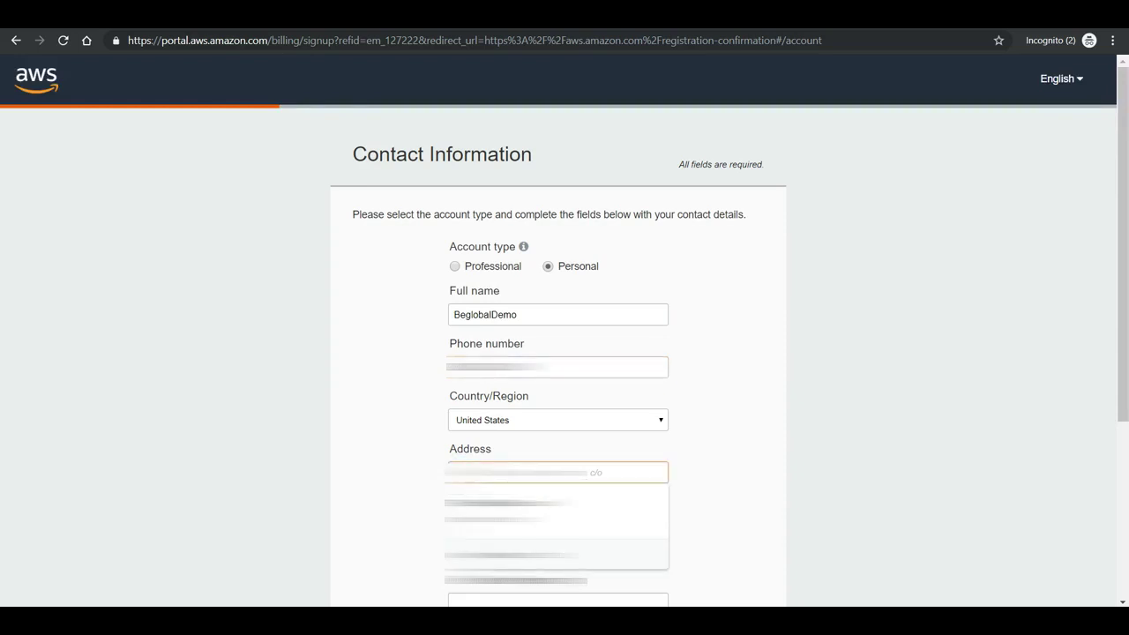
left_click(385, 196)
left_click(486, 469)
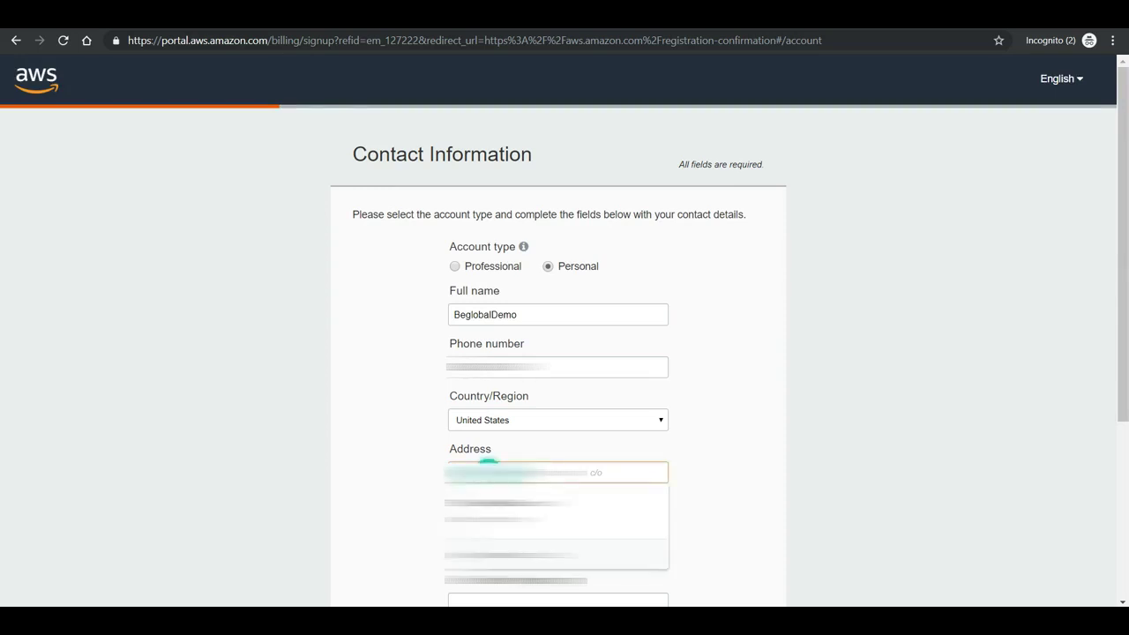
type("1")
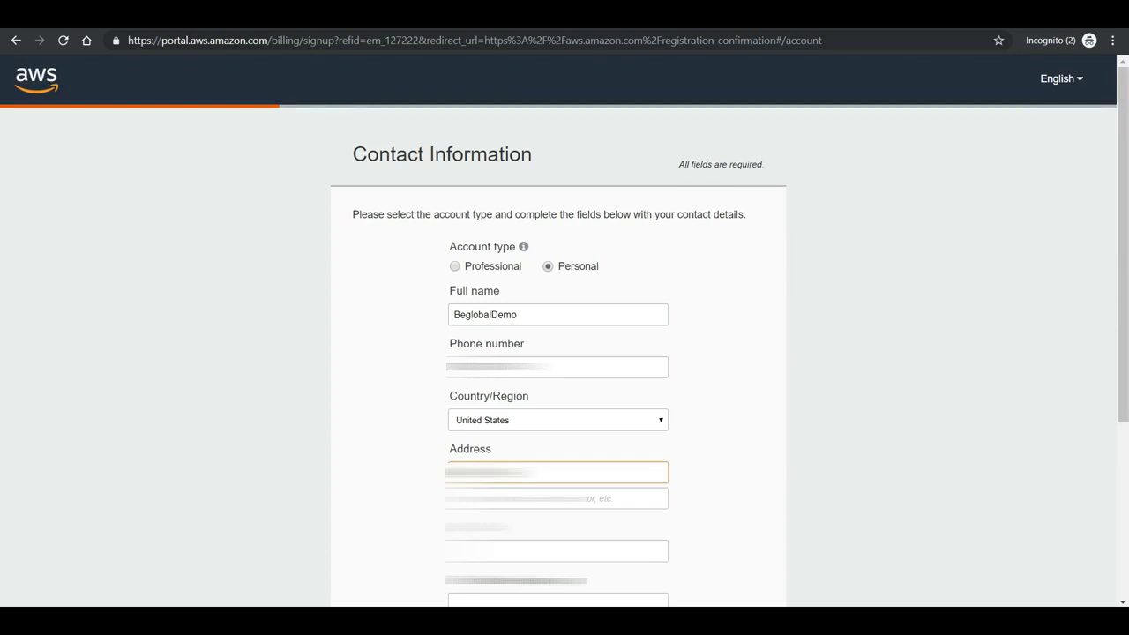
type("st")
left_click(529, 499)
type("a")
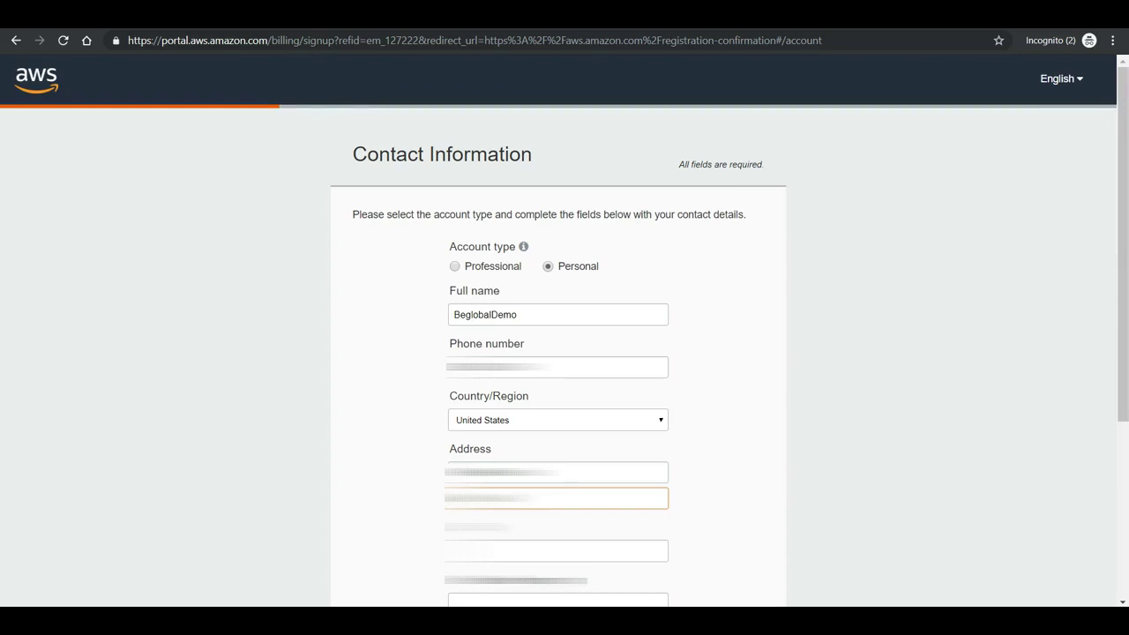
left_click(394, 420)
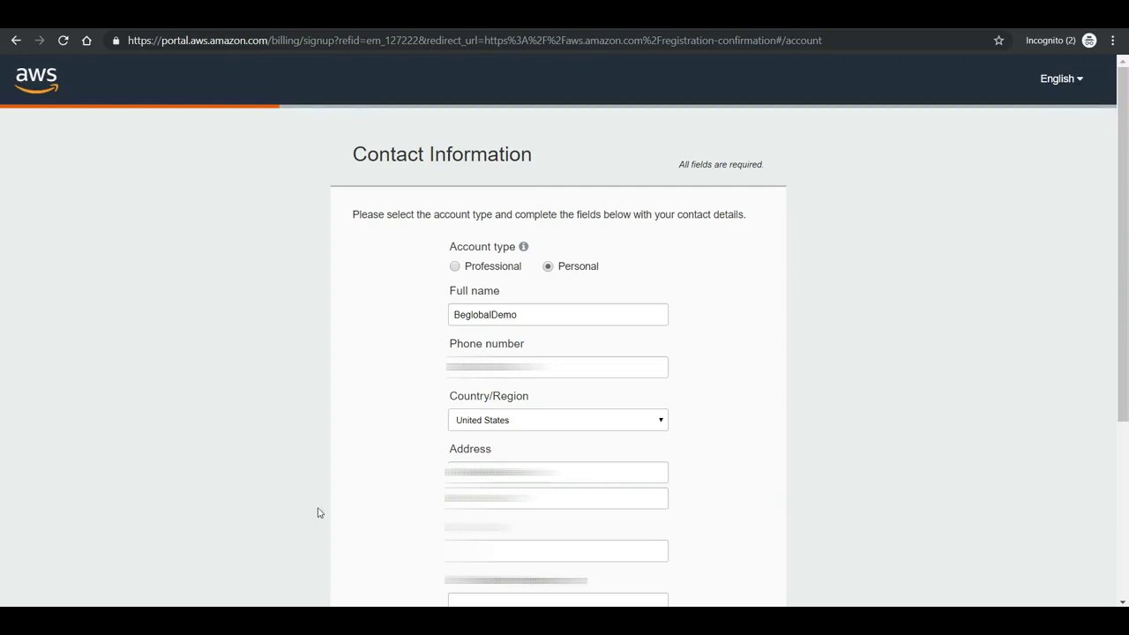
- Fill in city, state and postal code, accept the customer agreement, and create the account
left_click(476, 550)
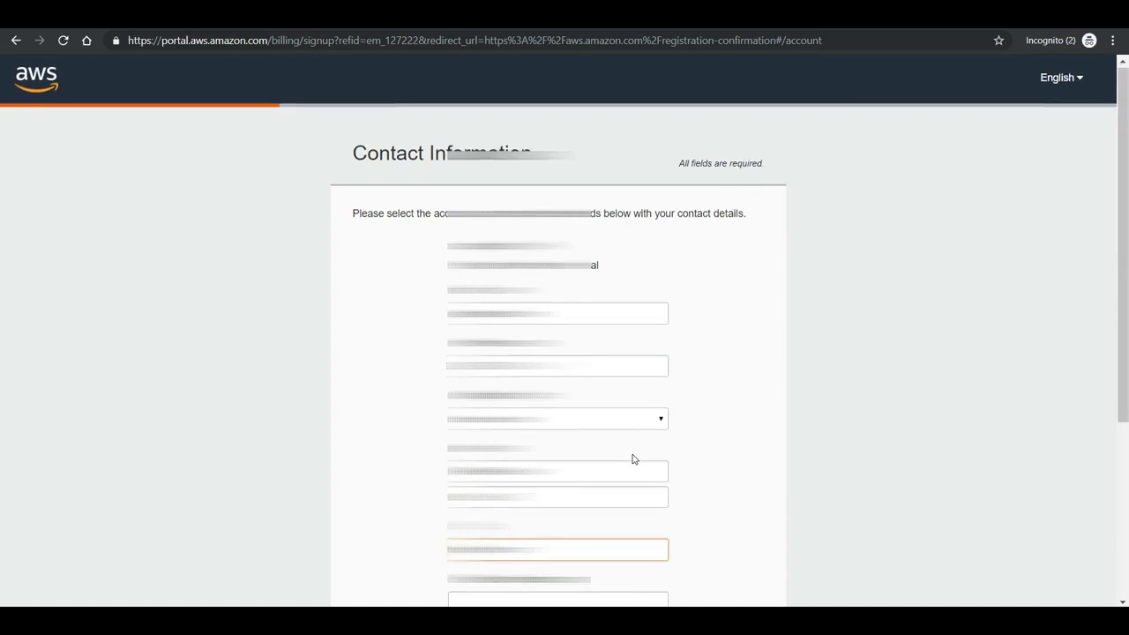
scroll(632, 459, "down", 2)
left_click(538, 457)
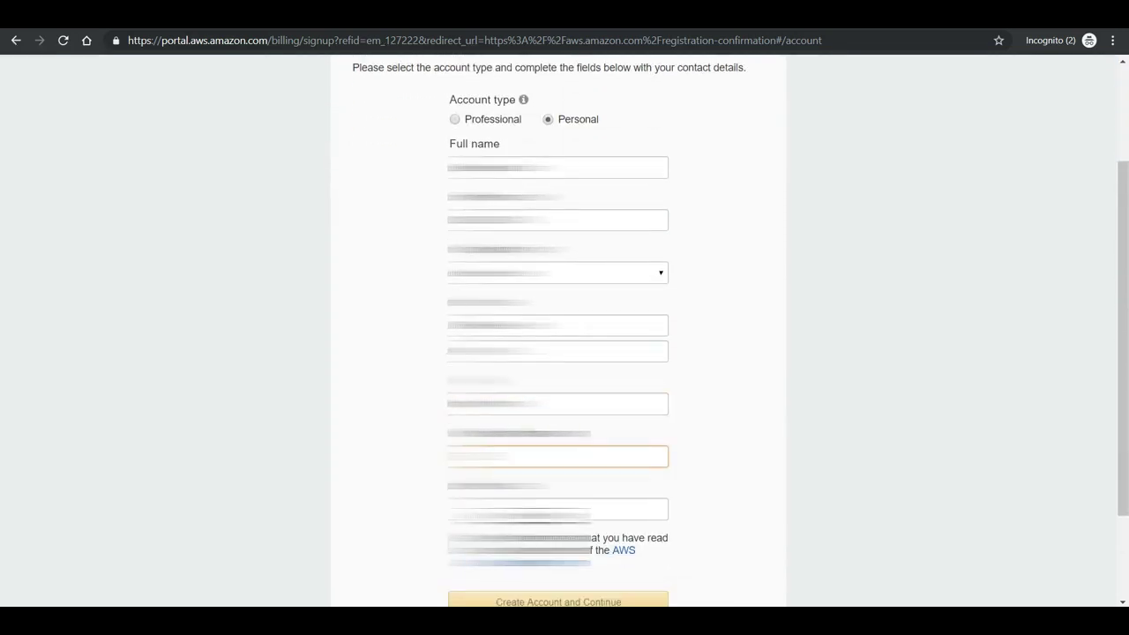
left_click(539, 509)
type("...")
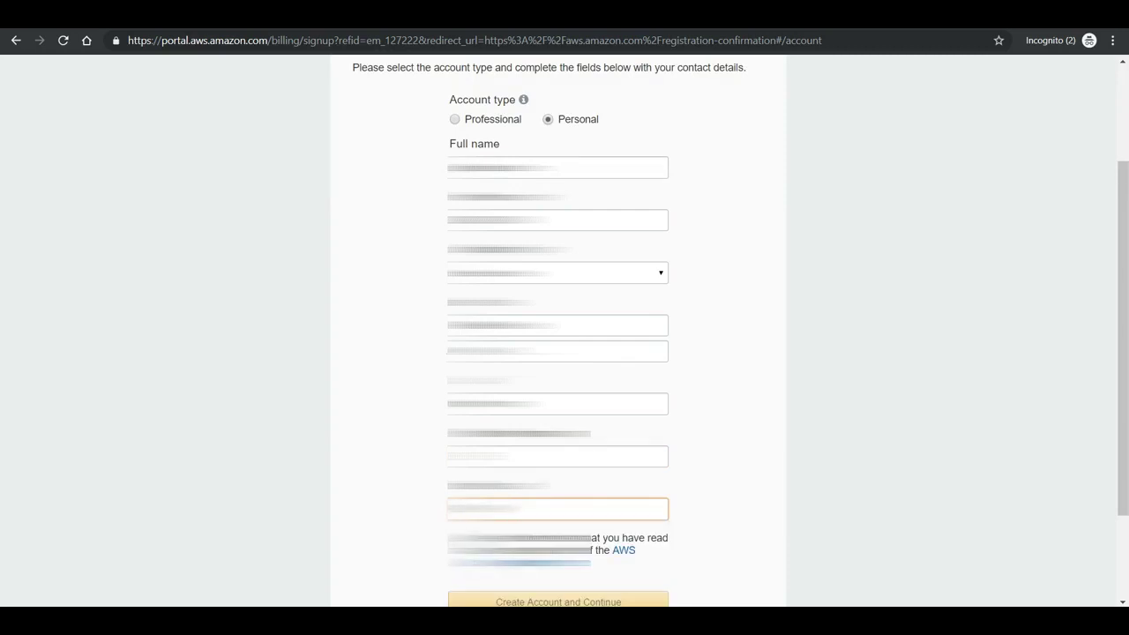
left_click(454, 539)
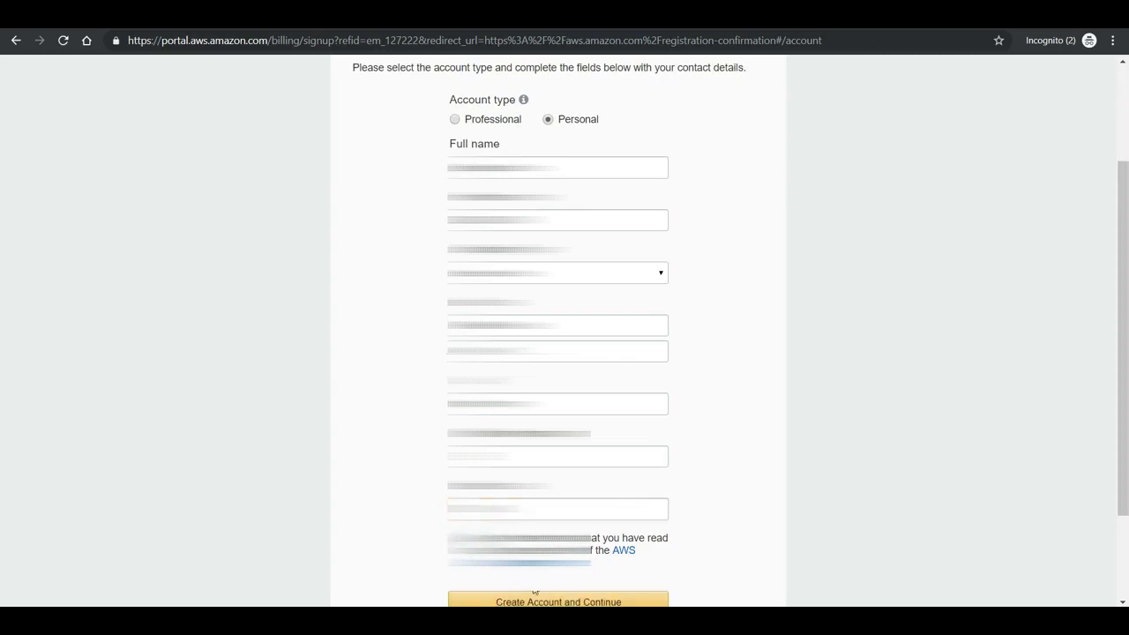
scroll(1100, 282, "down", 1)
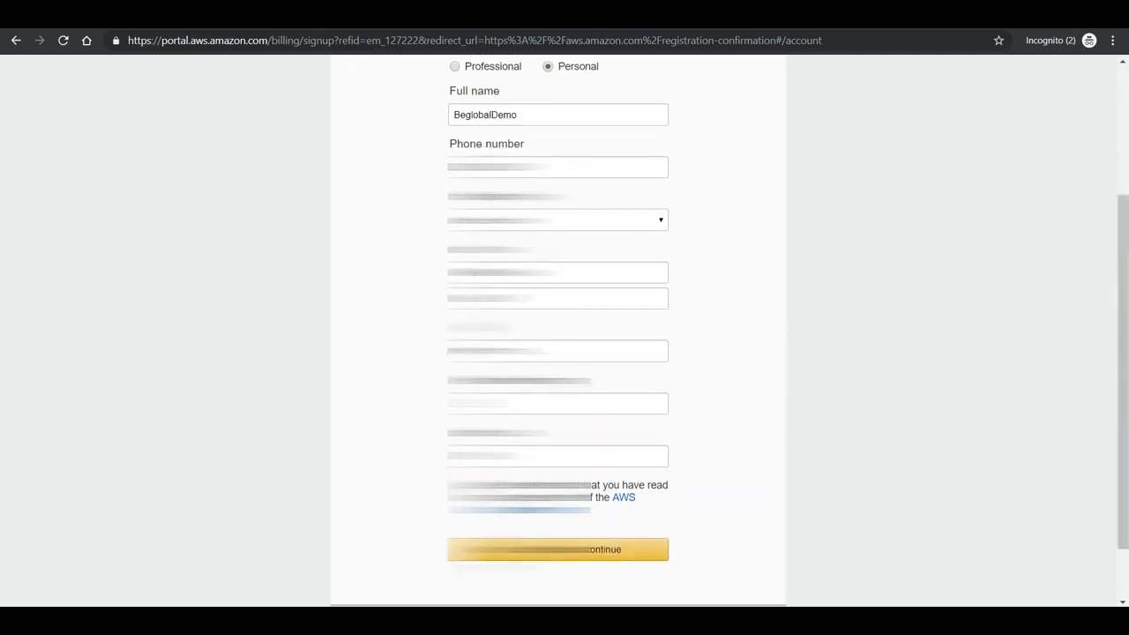
left_click(520, 550)
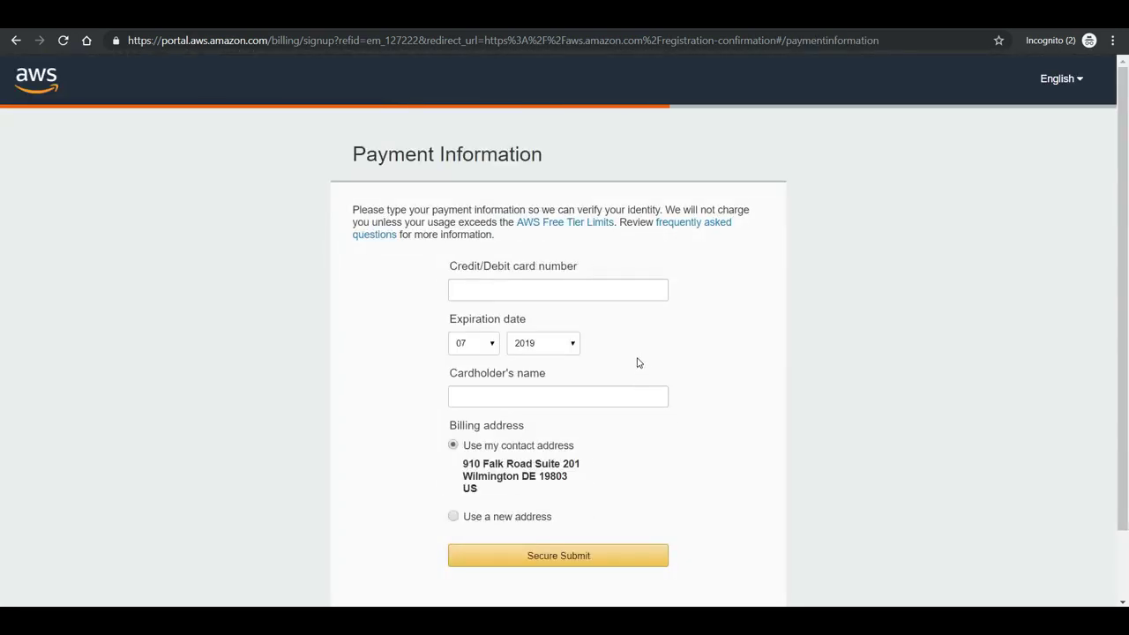
- Enter the card number, expiry 10/2021 and the cardholder's name, then submit payment
left_click(603, 293)
type("*********")
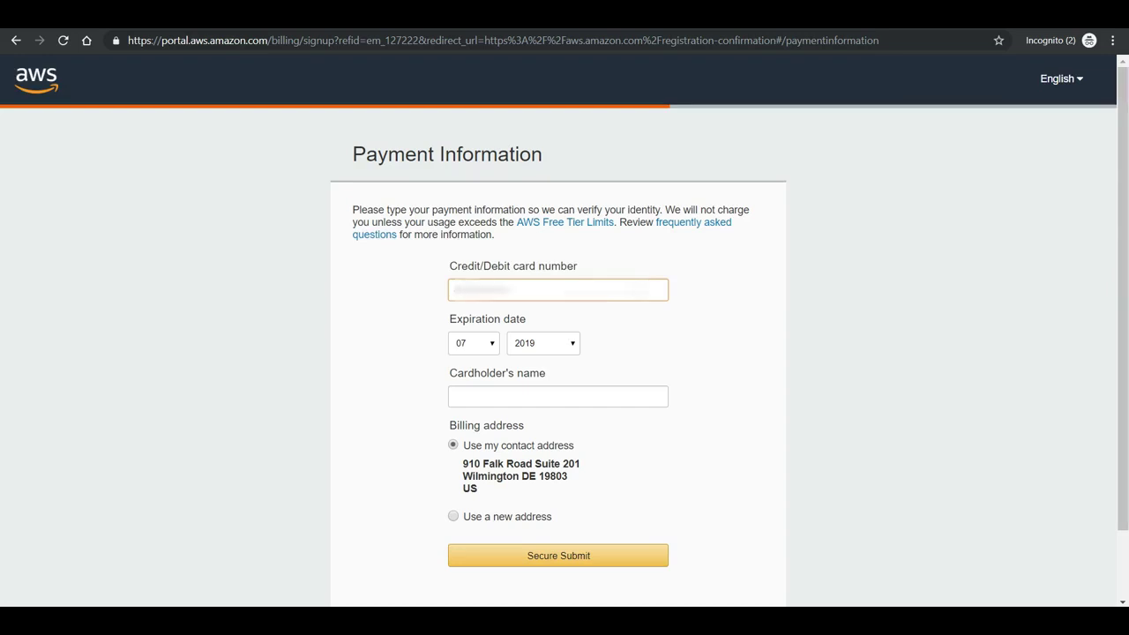
type("****")
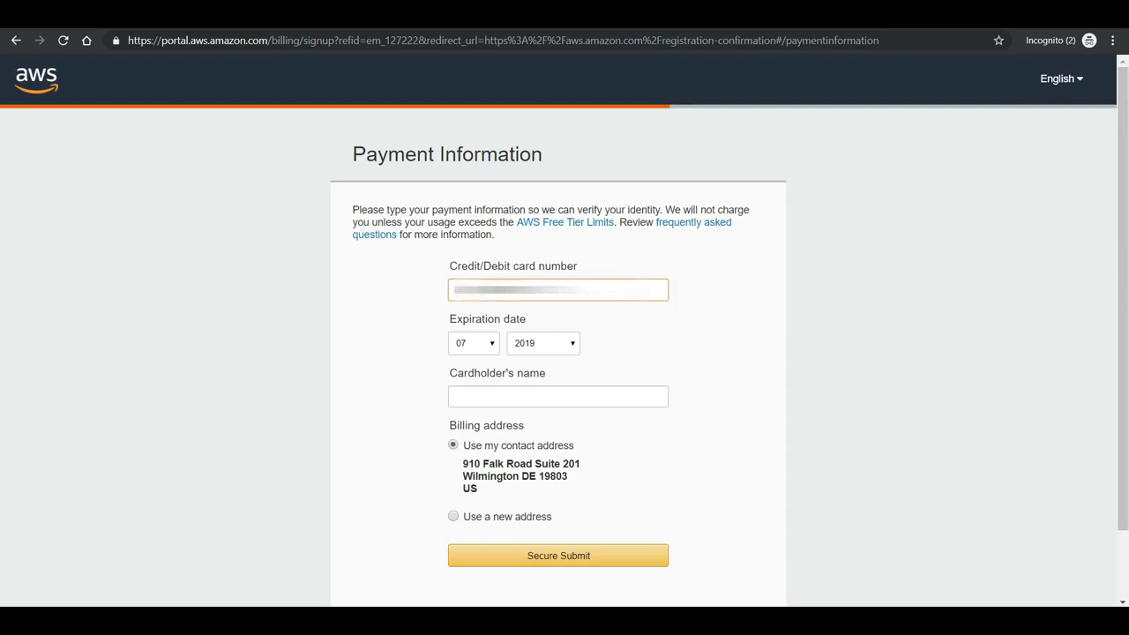
left_click(488, 343)
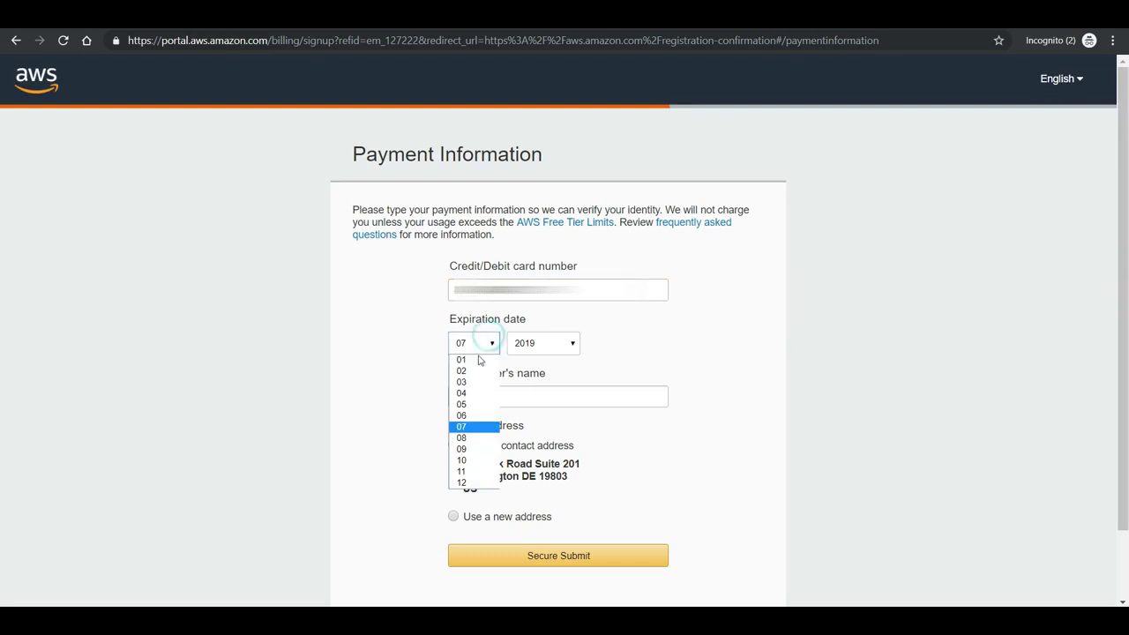
left_click(459, 458)
left_click(548, 344)
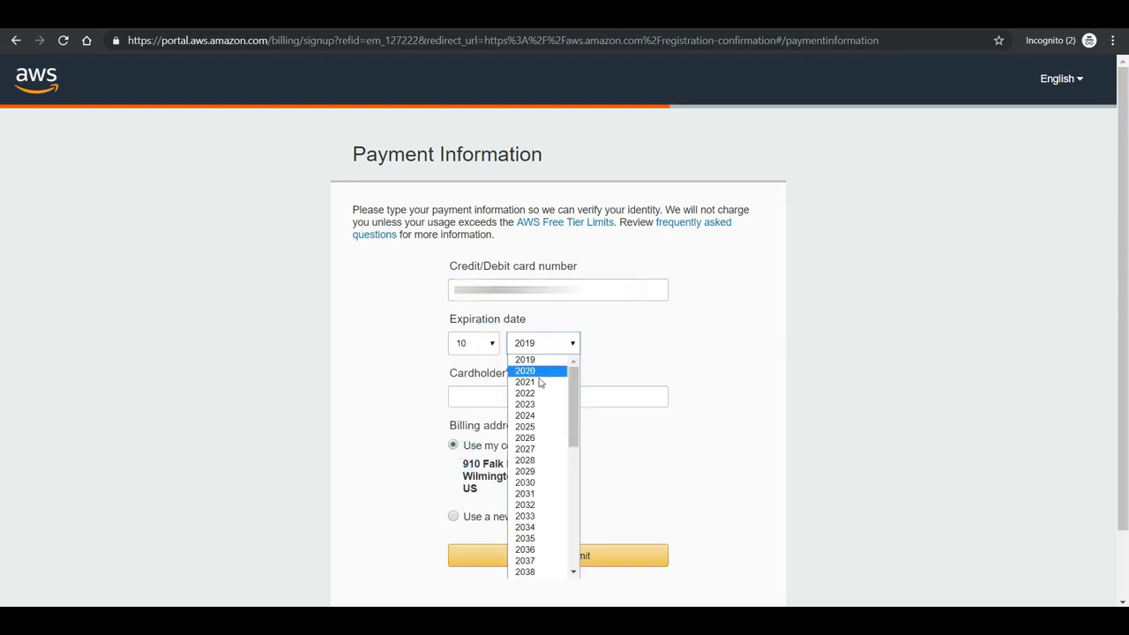
left_click(538, 381)
left_click(533, 393)
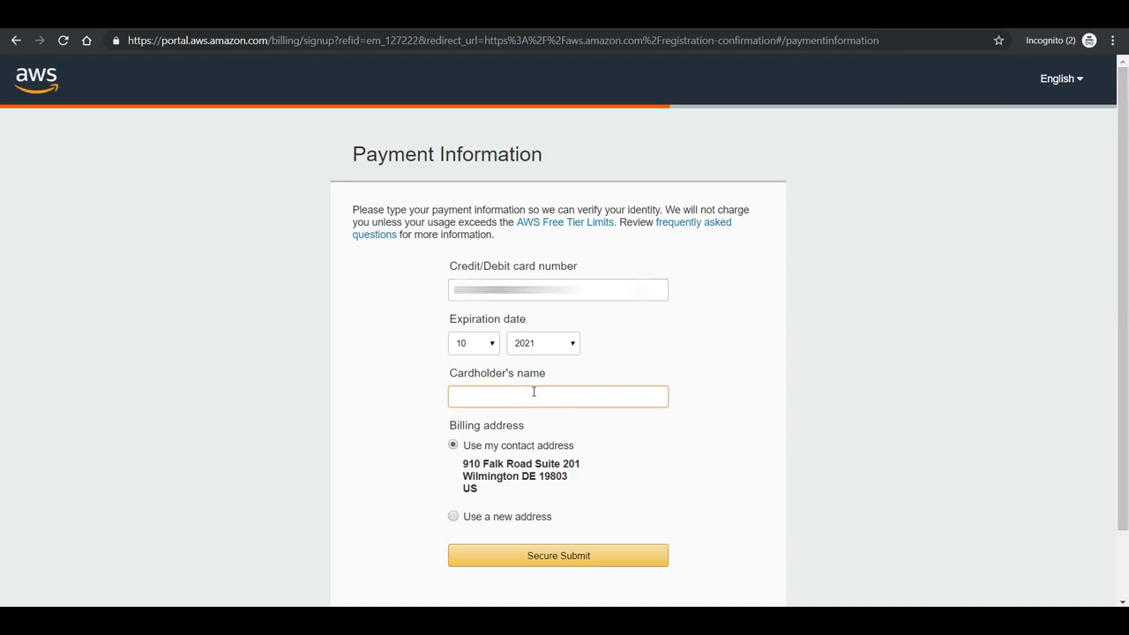
type(".........")
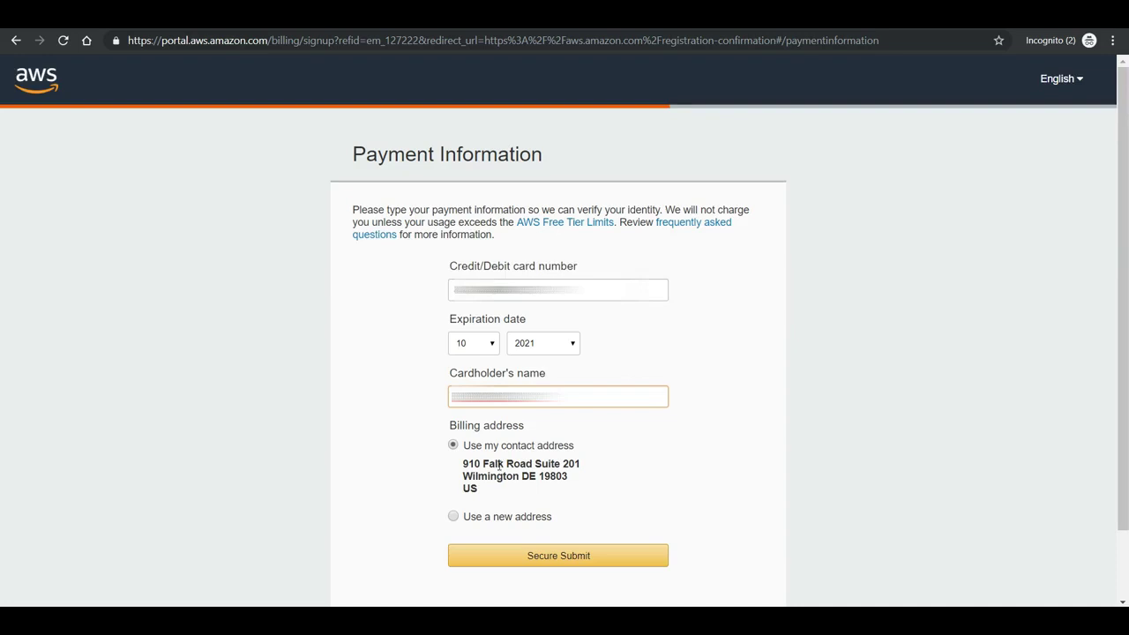
left_click(537, 559)
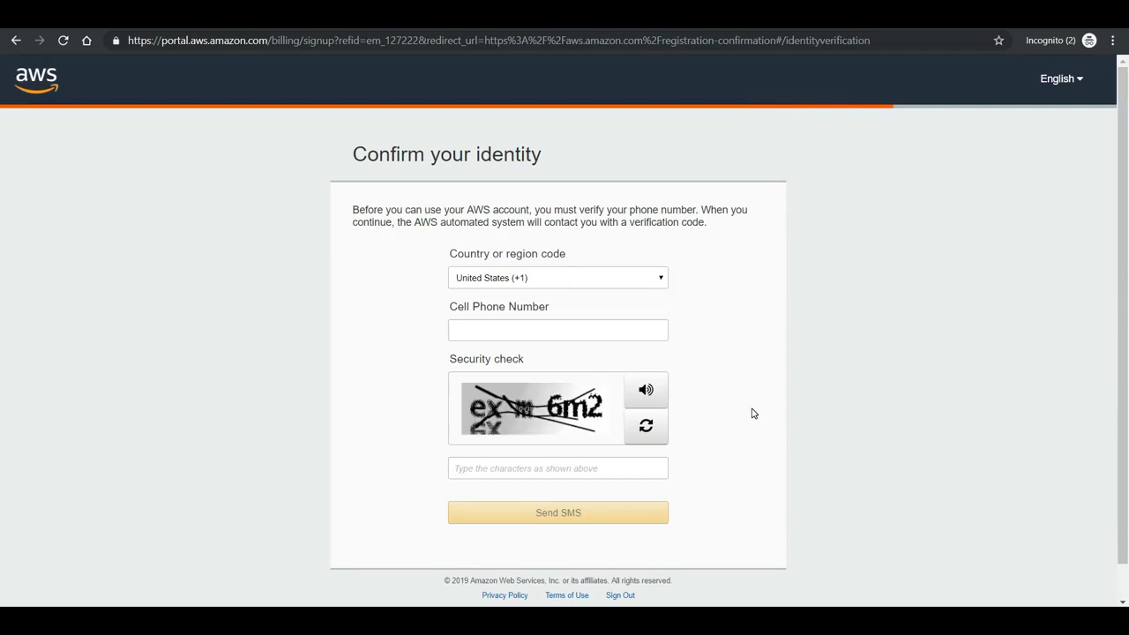
- Enter the cell phone number and refreshed security-check characters, then request the SMS code
left_click(567, 331)
left_click(467, 330)
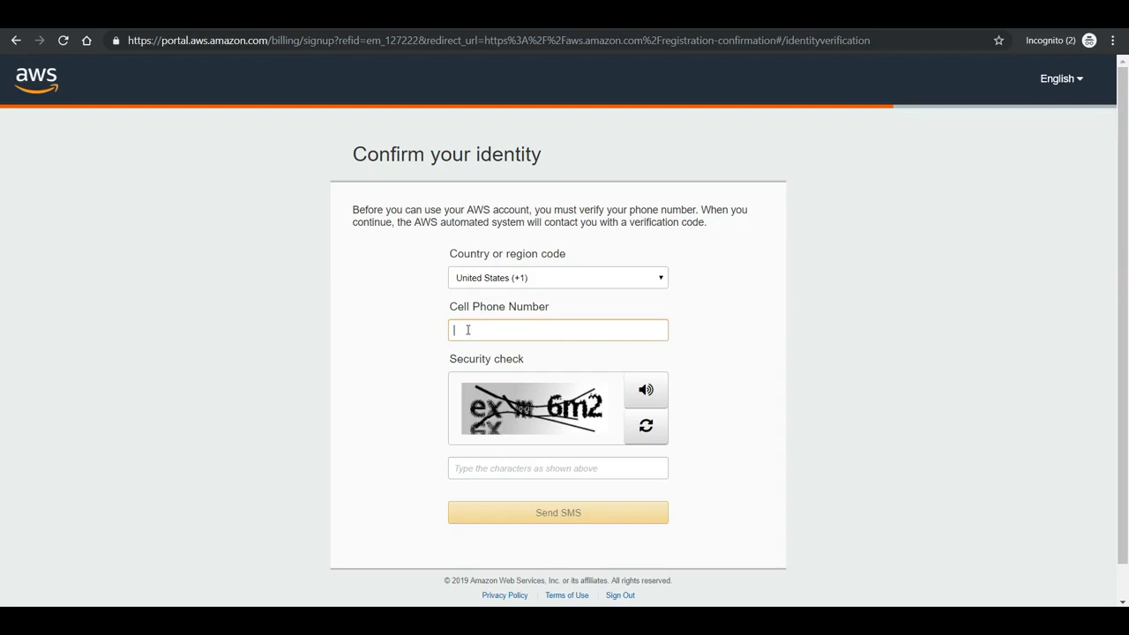
type("2******")
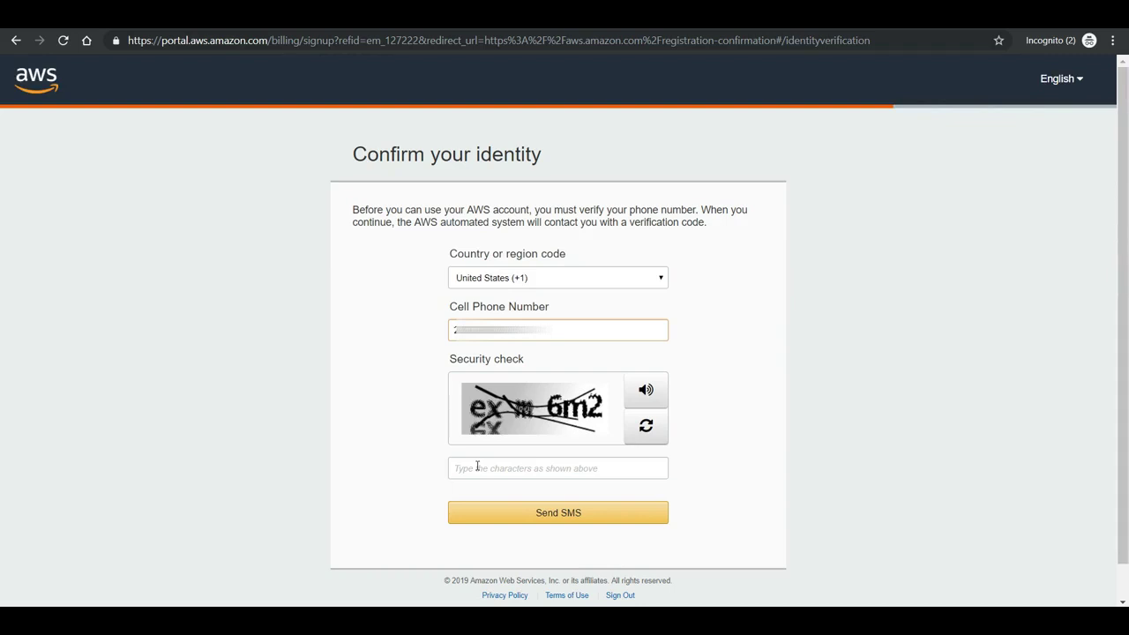
left_click(632, 432)
left_click(496, 473)
type("W3")
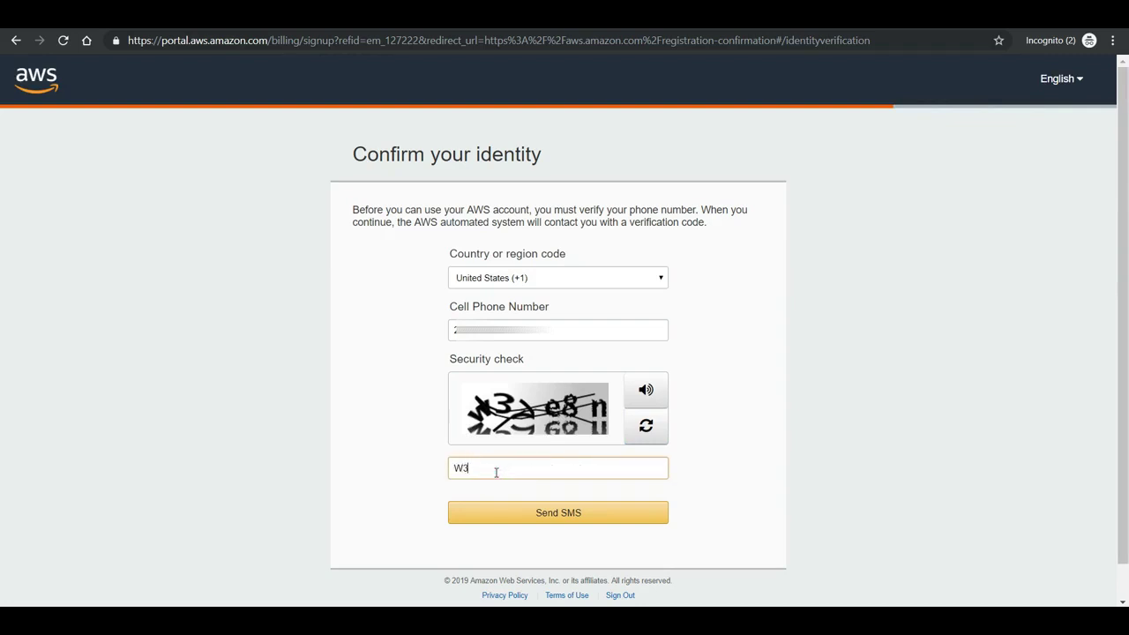
type("7E8N")
left_click(541, 514)
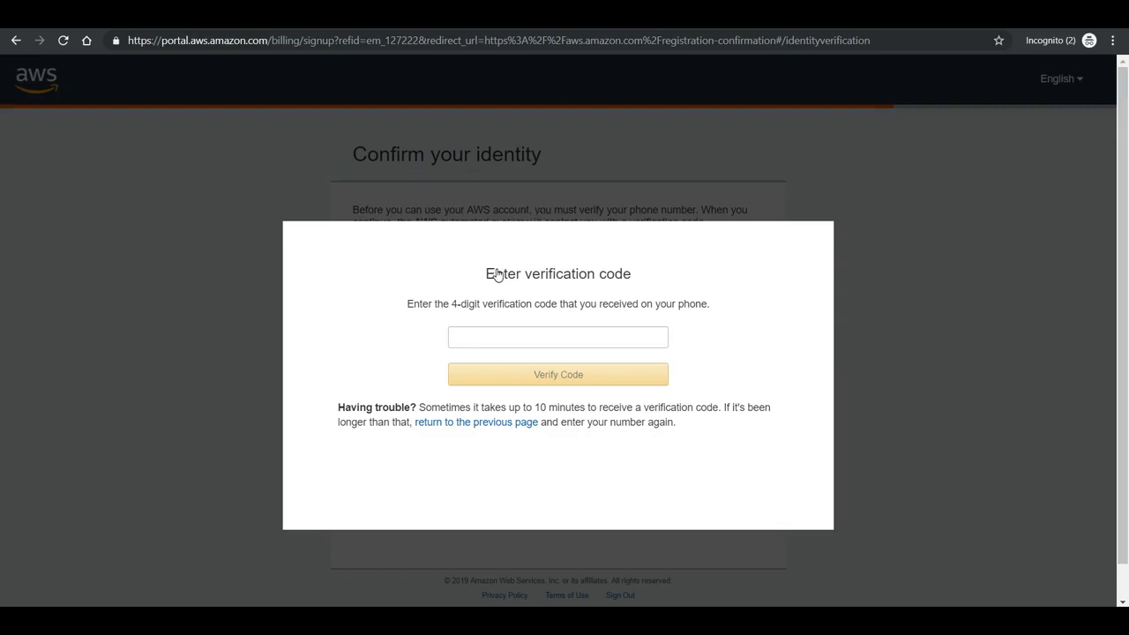
- Enter the 4-digit SMS verification code, verify it, and continue
left_click(542, 336)
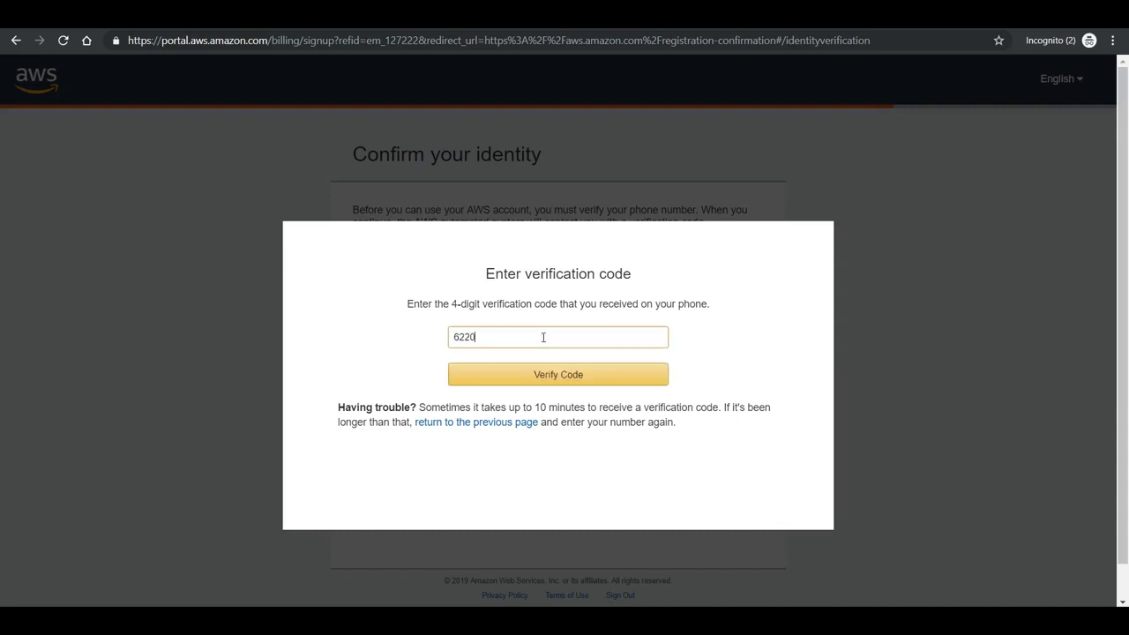
left_click(548, 376)
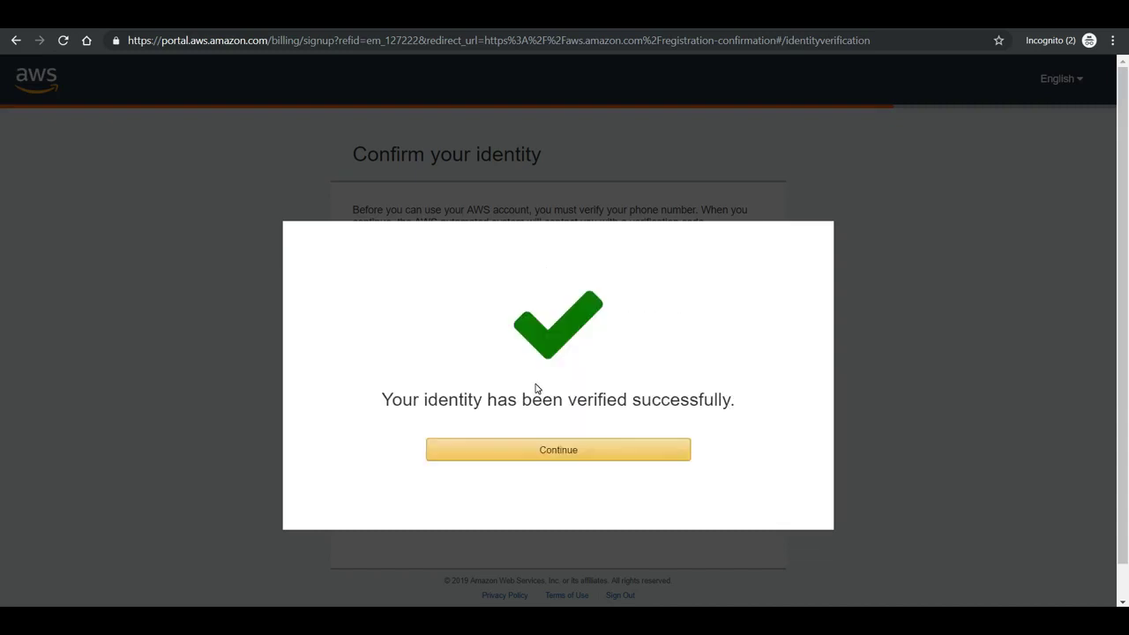
left_click(554, 460)
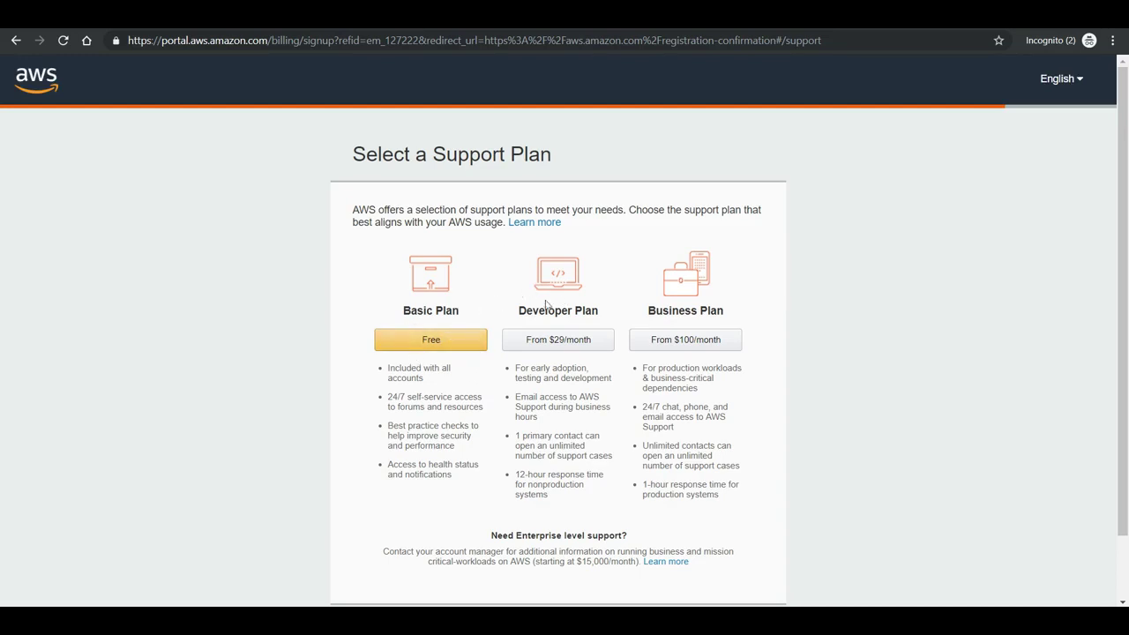
- Pick the free Basic support plan
left_click(433, 344)
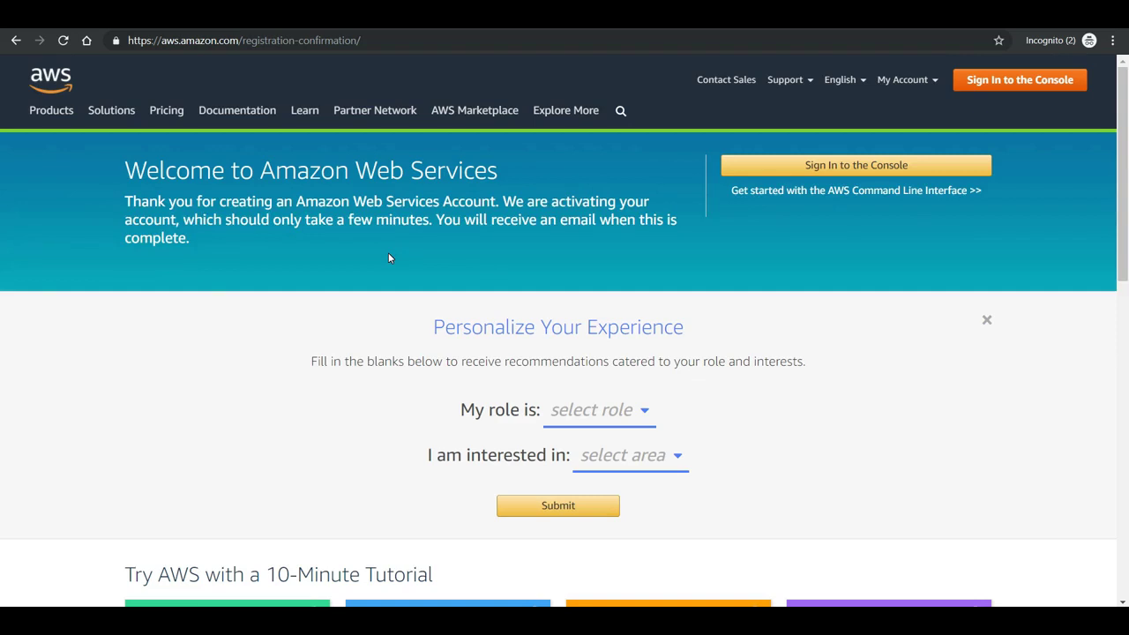
- Submit role Entrepreneur and interest Websites and Web Apps, then go to the console sign-in
scroll(389, 258, "down", 2)
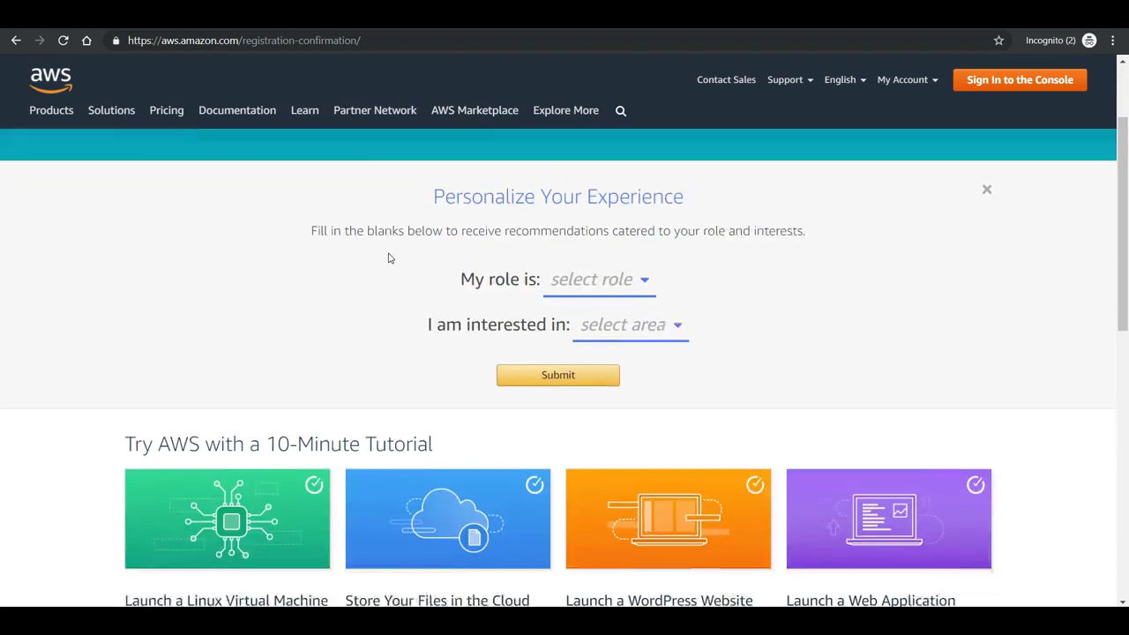
left_click(644, 265)
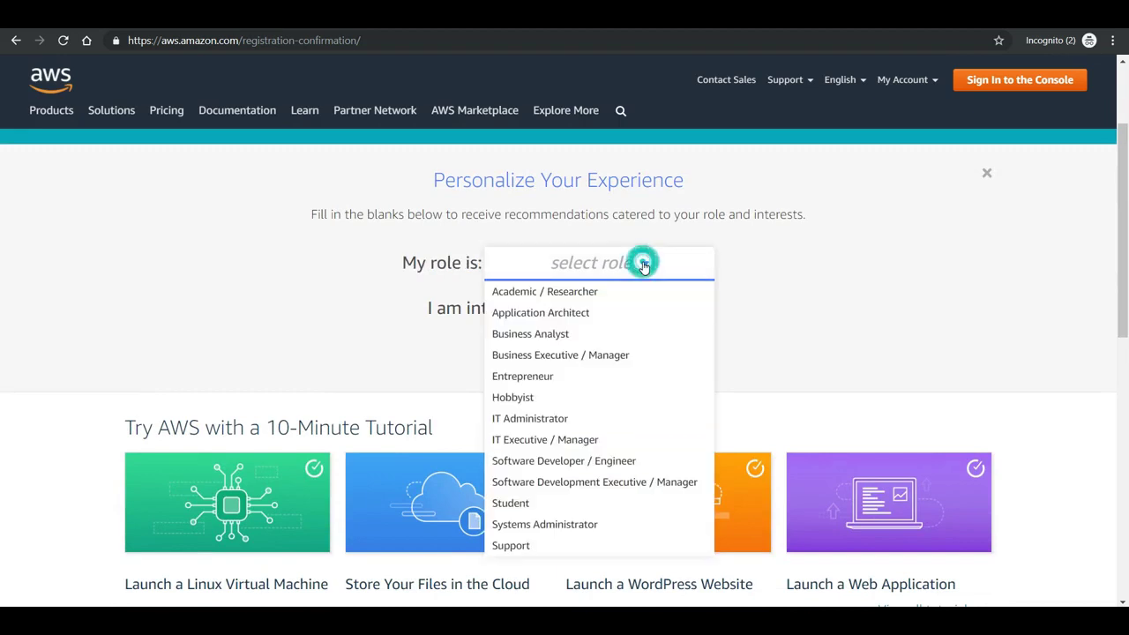
left_click(536, 376)
left_click(669, 309)
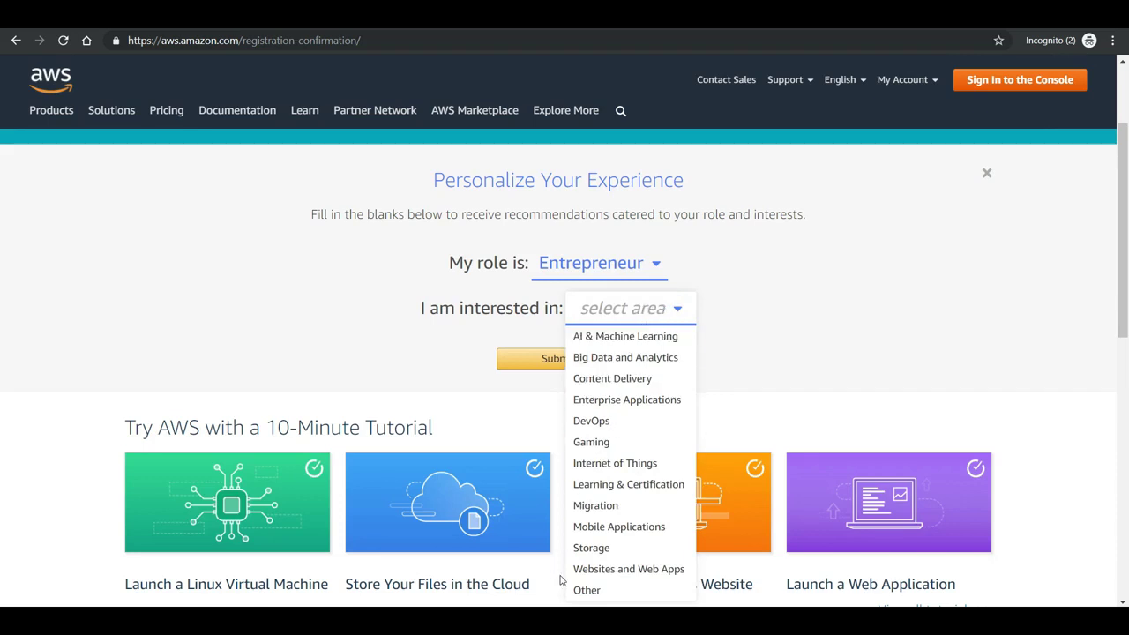
left_click(617, 569)
left_click(590, 363)
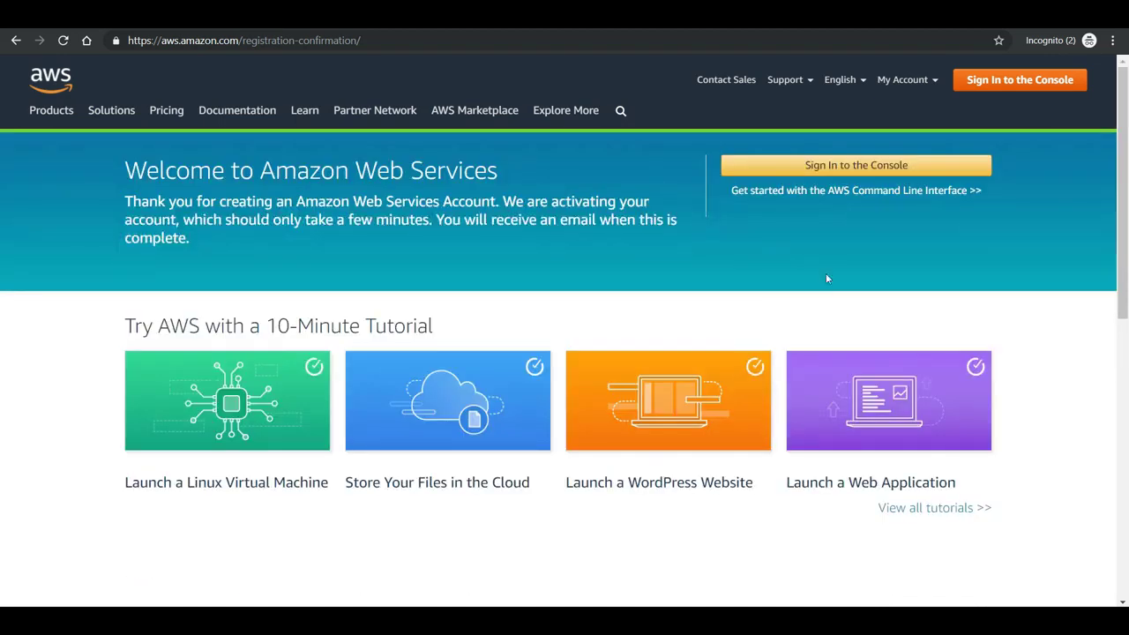
left_click(869, 166)
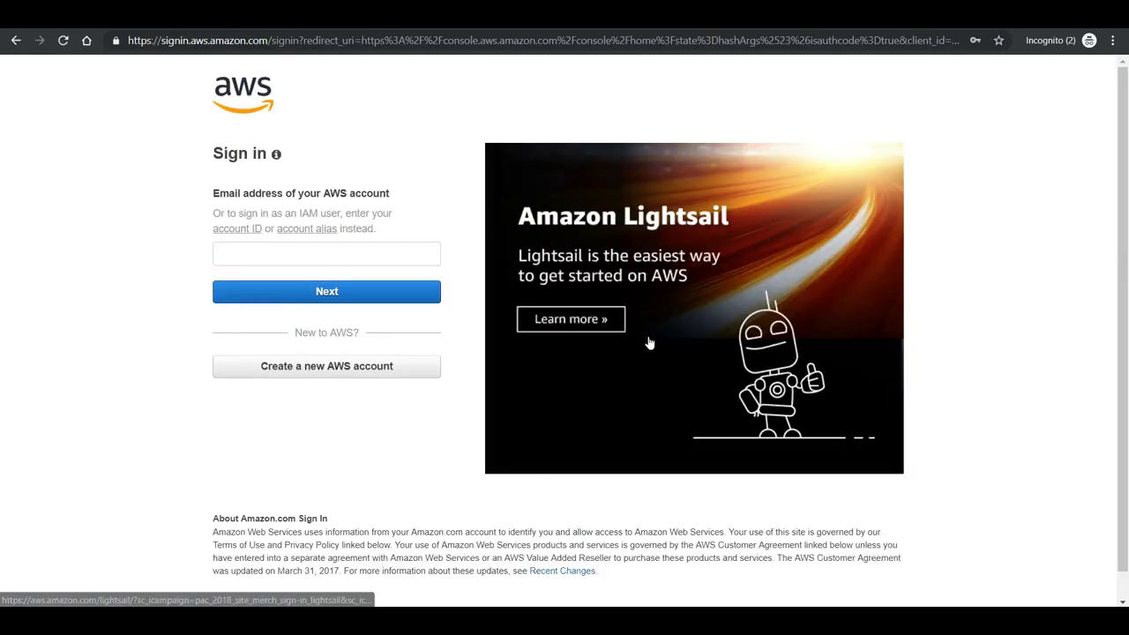
- Sign in as root user with the account e-mail and password
left_click(351, 256)
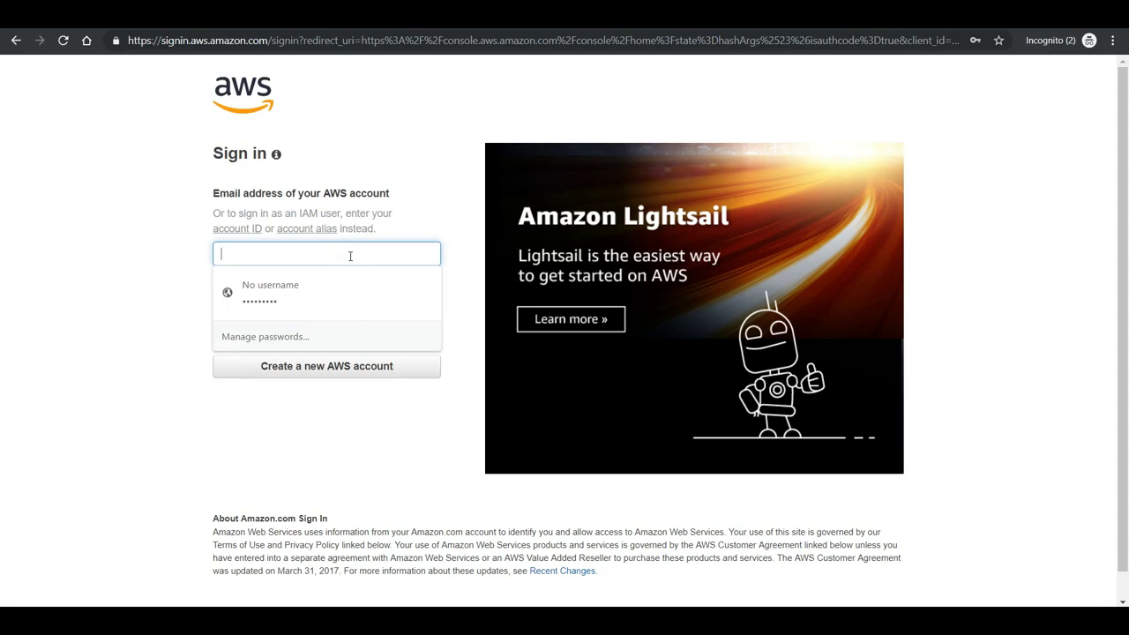
type("b")
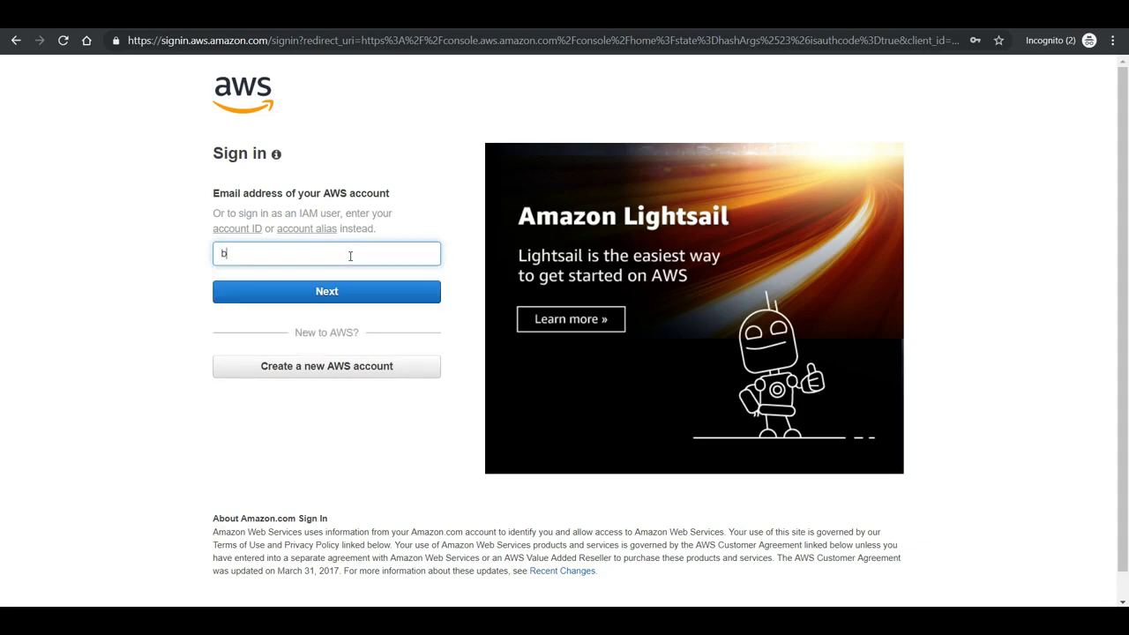
key("BackSpace")
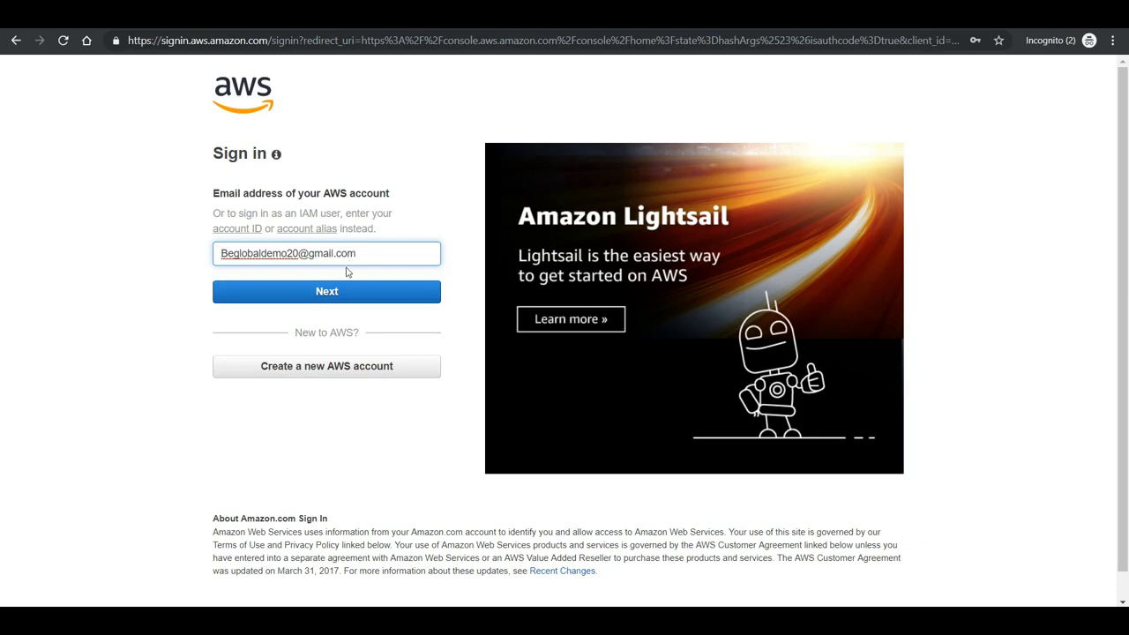
left_click(336, 292)
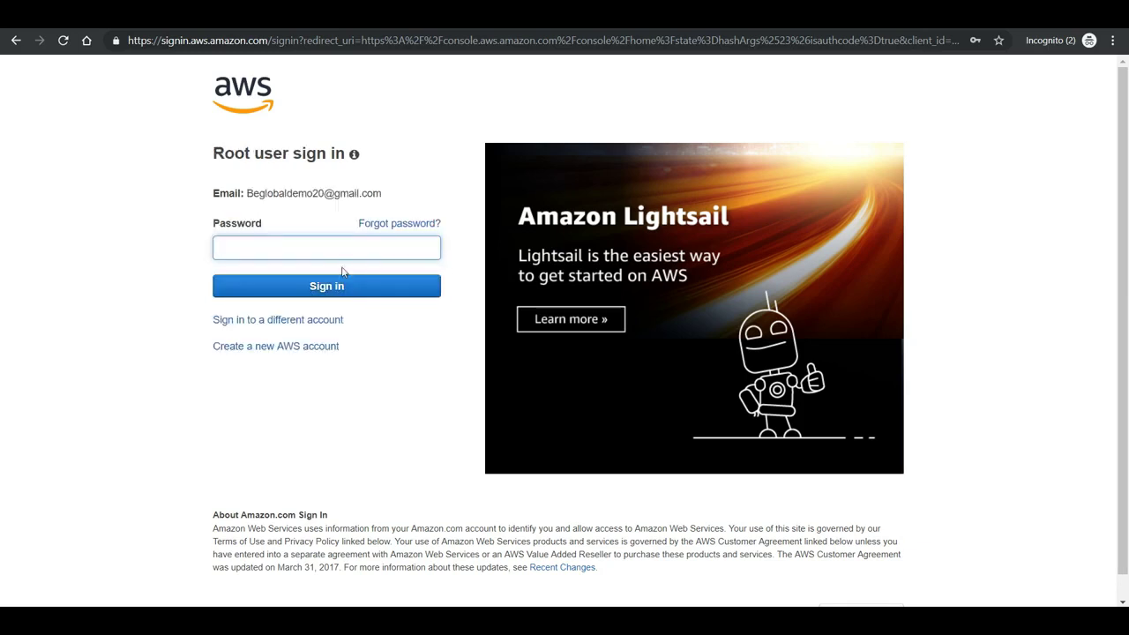
type("•••••••••••")
left_click(336, 286)
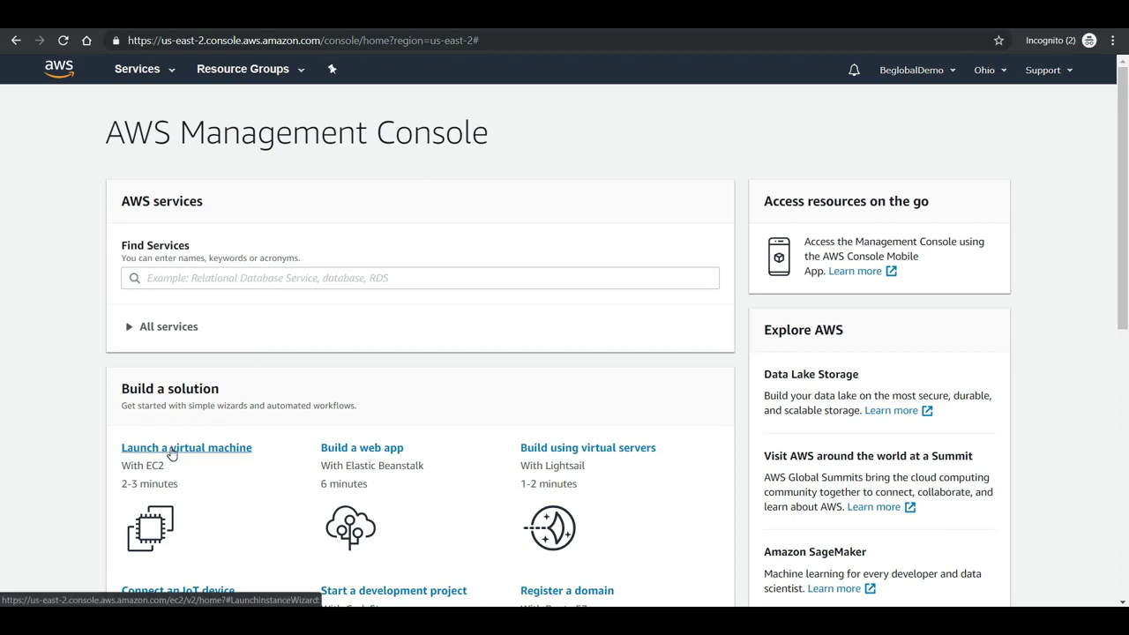
- Choose 'Launch a virtual machine' under Build a solution to start EC2
scroll(283, 344, "down", 2)
left_click(223, 304)
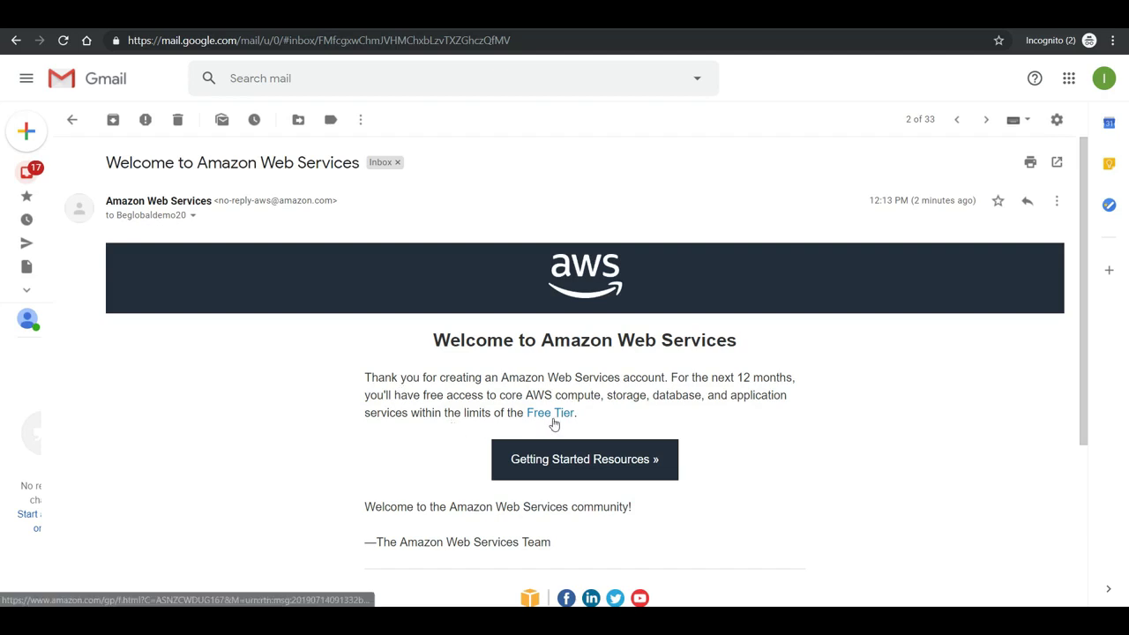
- Open the welcome email's Getting Started Resources link, then return to the AWS console tab
left_click(557, 469)
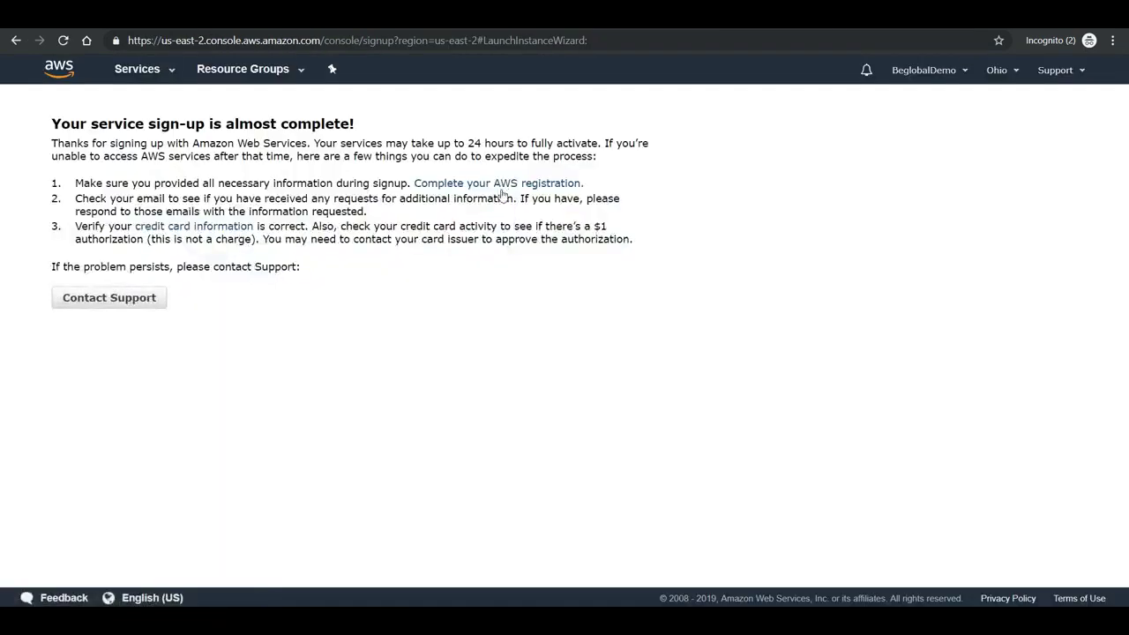
- Complete the AWS registration and go to the Management Console from the Confirmation page
left_click(446, 183)
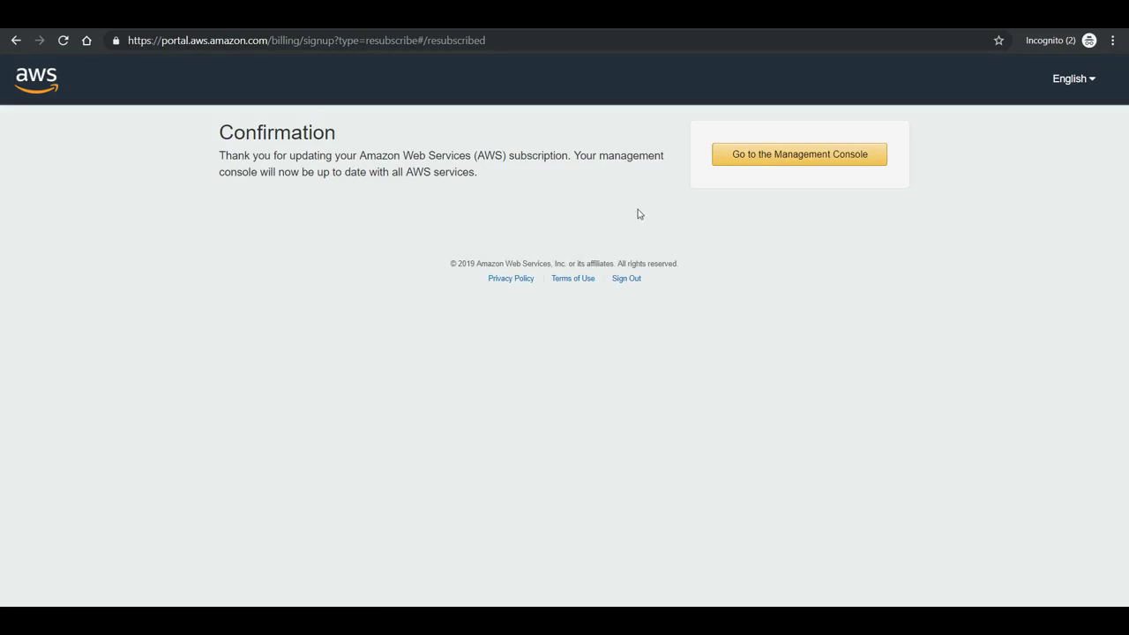
left_click(771, 159)
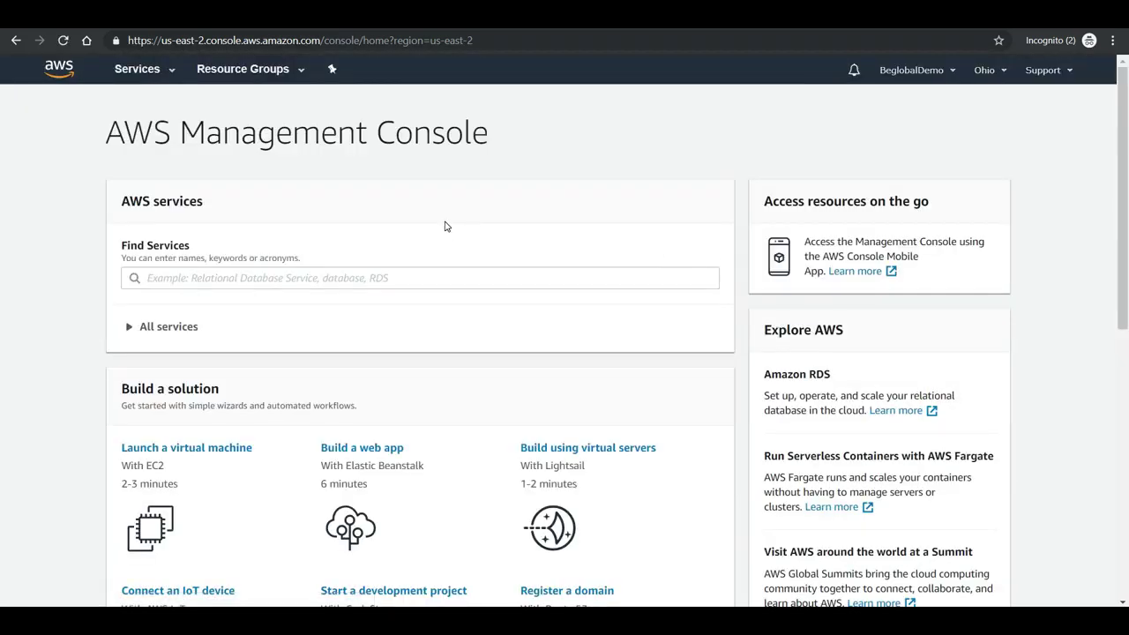
- Retry 'Launch a virtual machine', then open the Services menu listing all AWS services
scroll(445, 217, "down", 5)
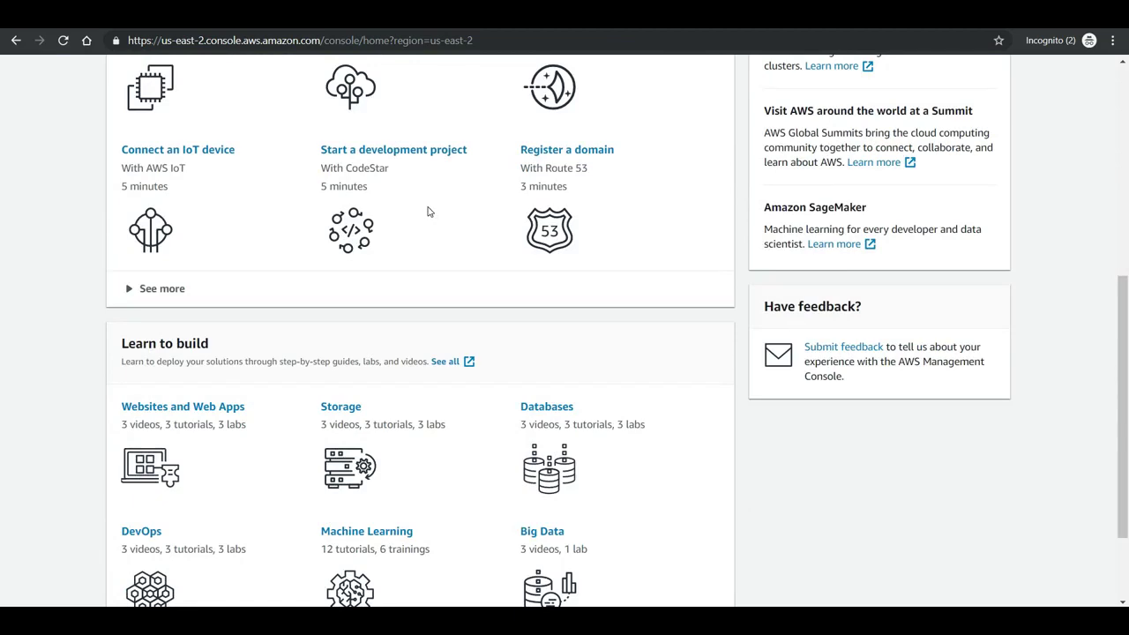
scroll(429, 239, "up", 3)
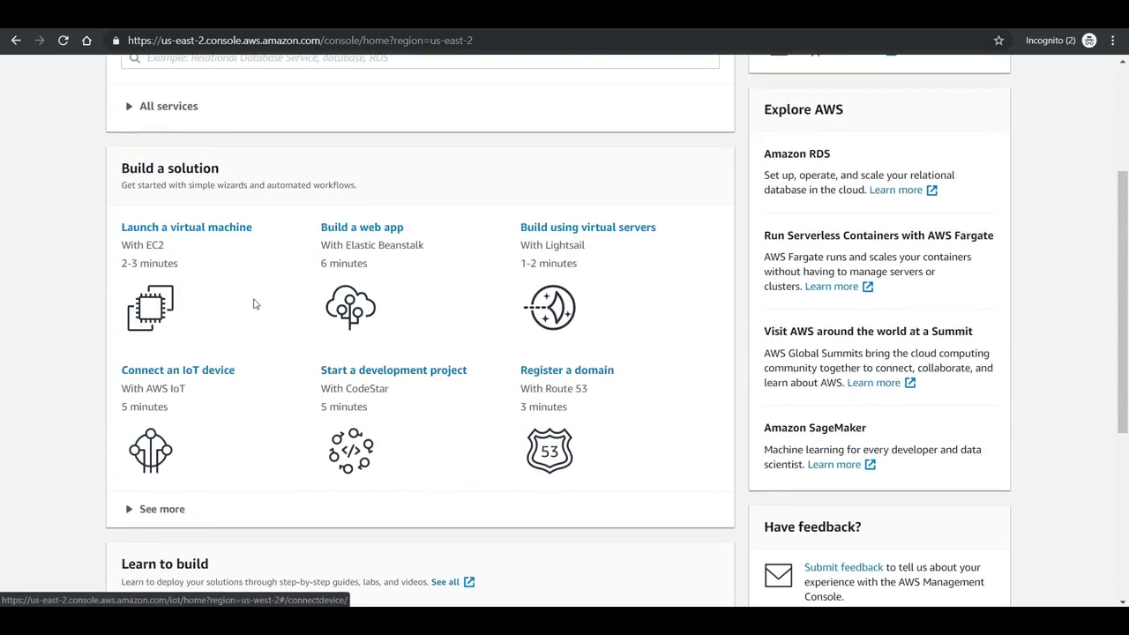
scroll(234, 238, "up", 3)
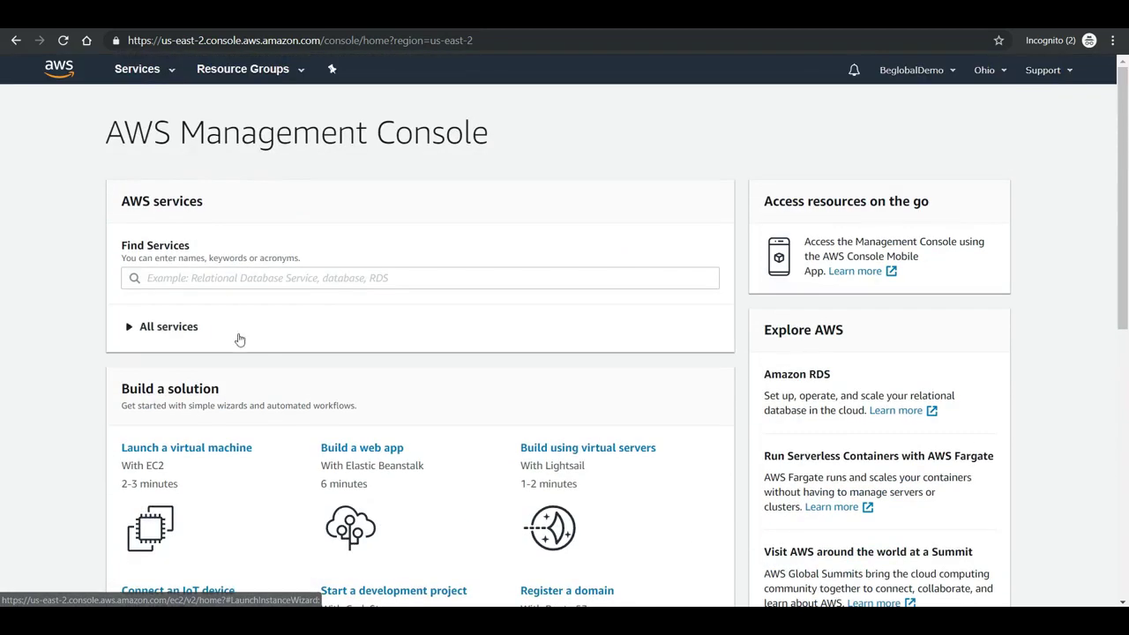
left_click(185, 449)
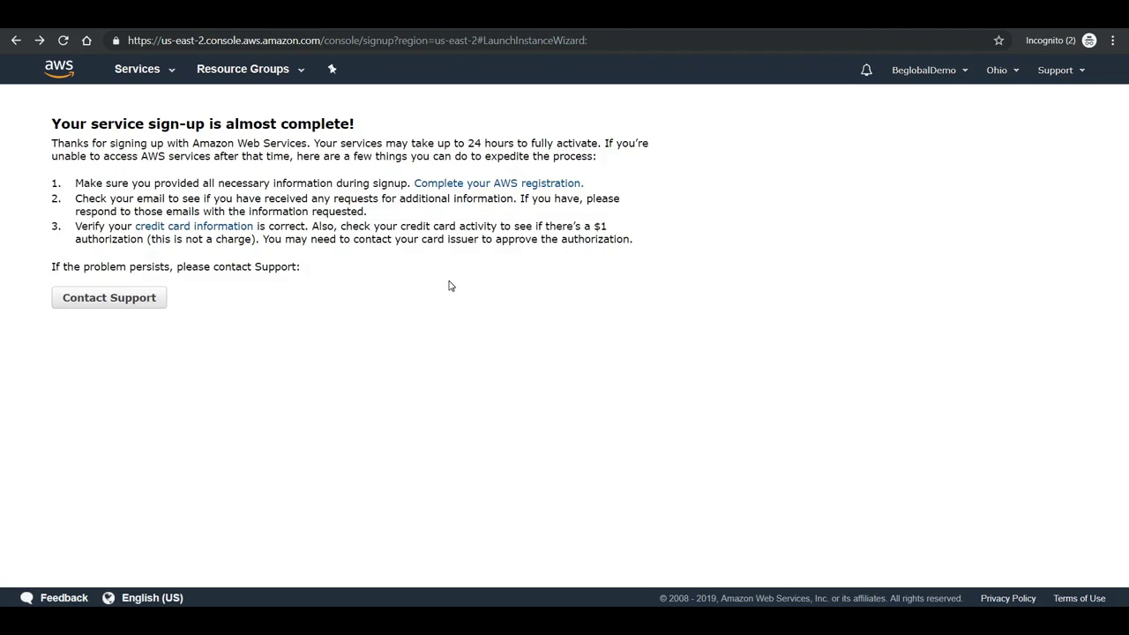
left_click(172, 77)
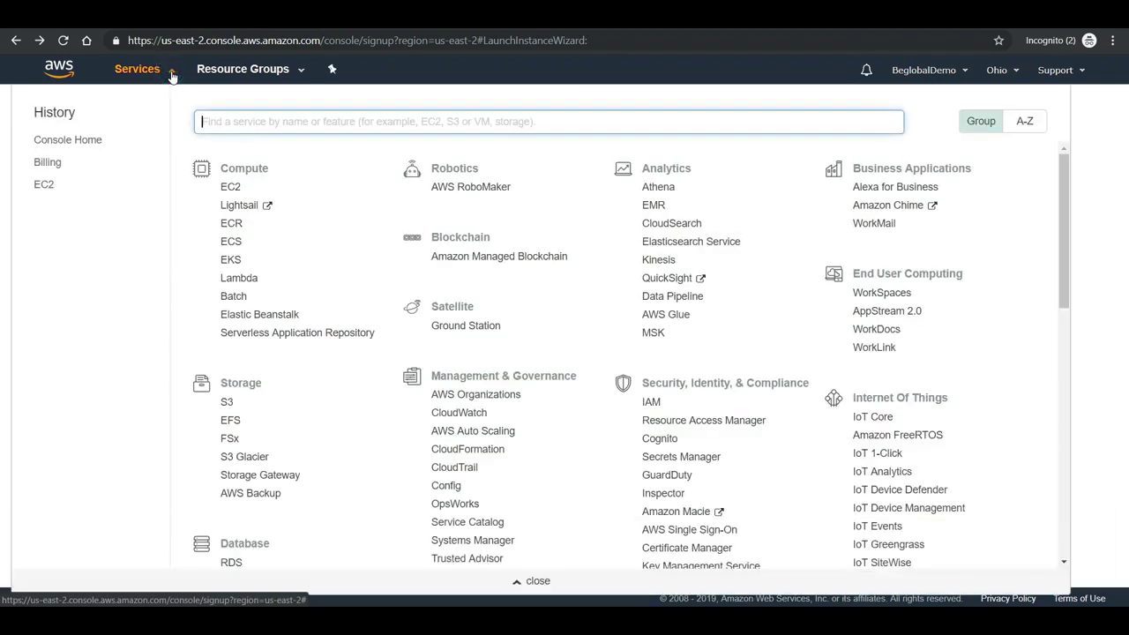
- Go to the EC2 dashboard under Compute and choose Launch Instance
left_click(230, 187)
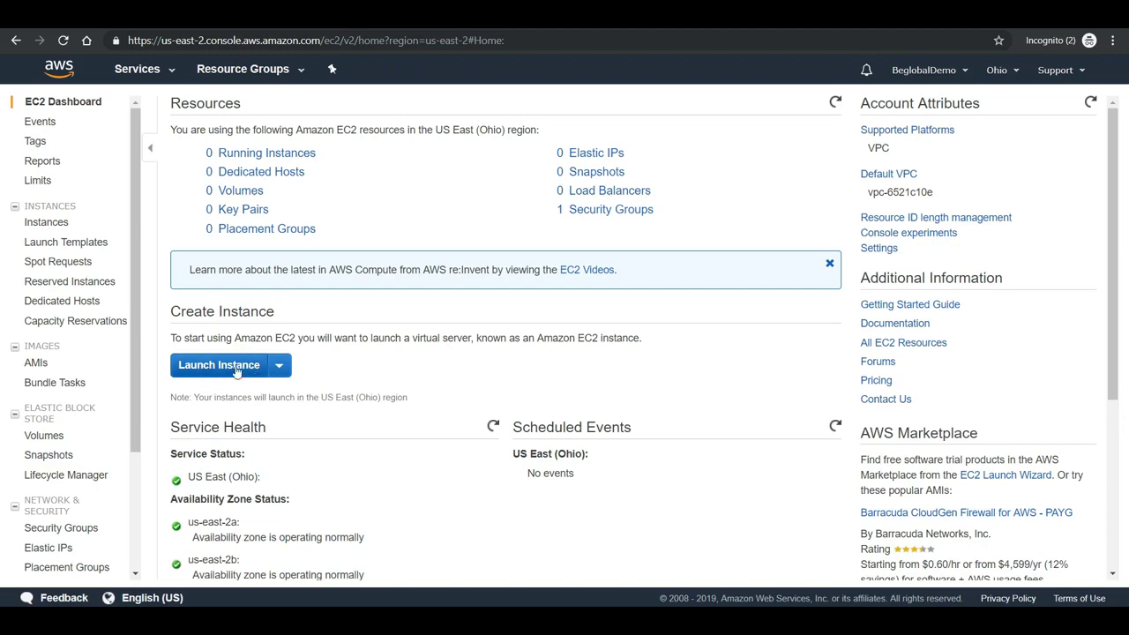
left_click(279, 365)
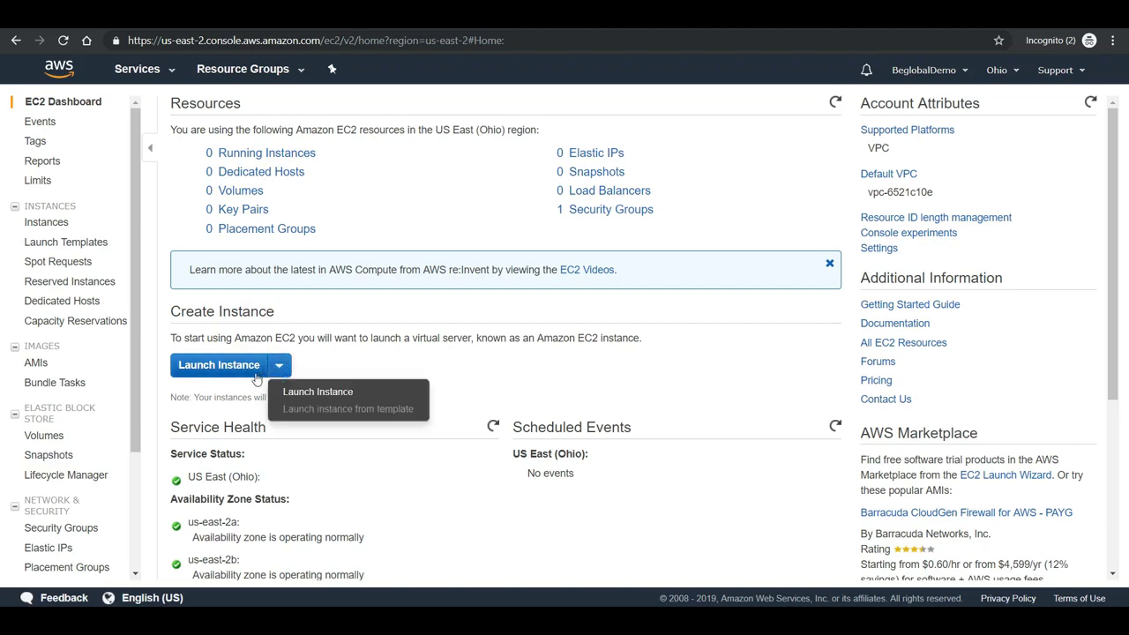
left_click(224, 365)
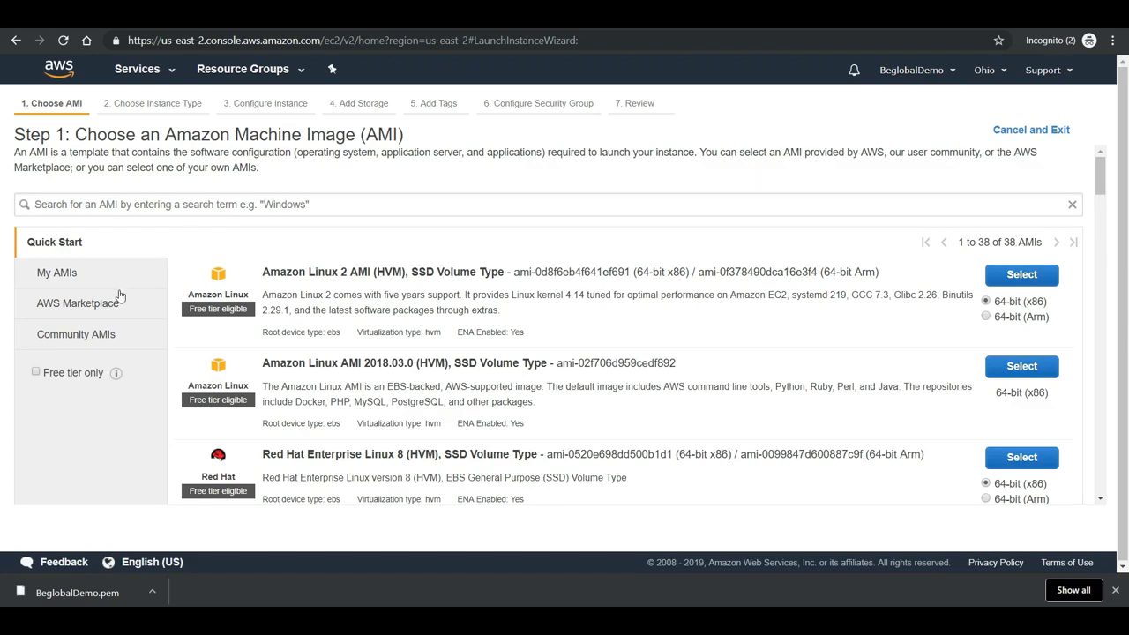
- Select the free-tier Microsoft Windows Server 2019 Base image on t2.micro and go to Review and Launch
left_click(35, 371)
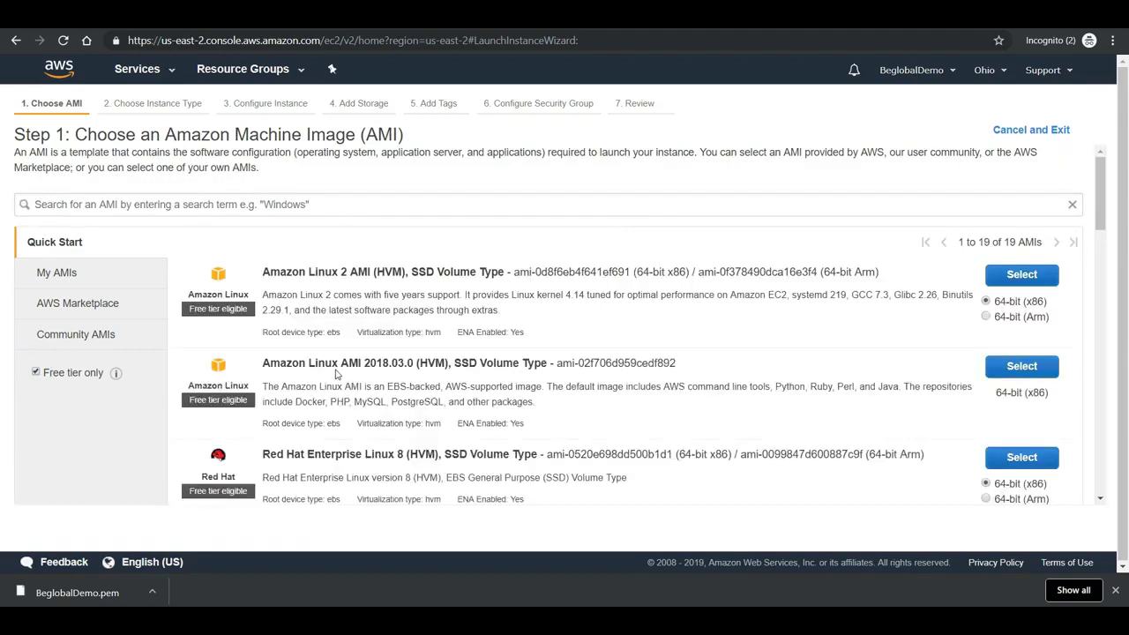
scroll(372, 330, "down", 3)
scroll(372, 331, "down", 4)
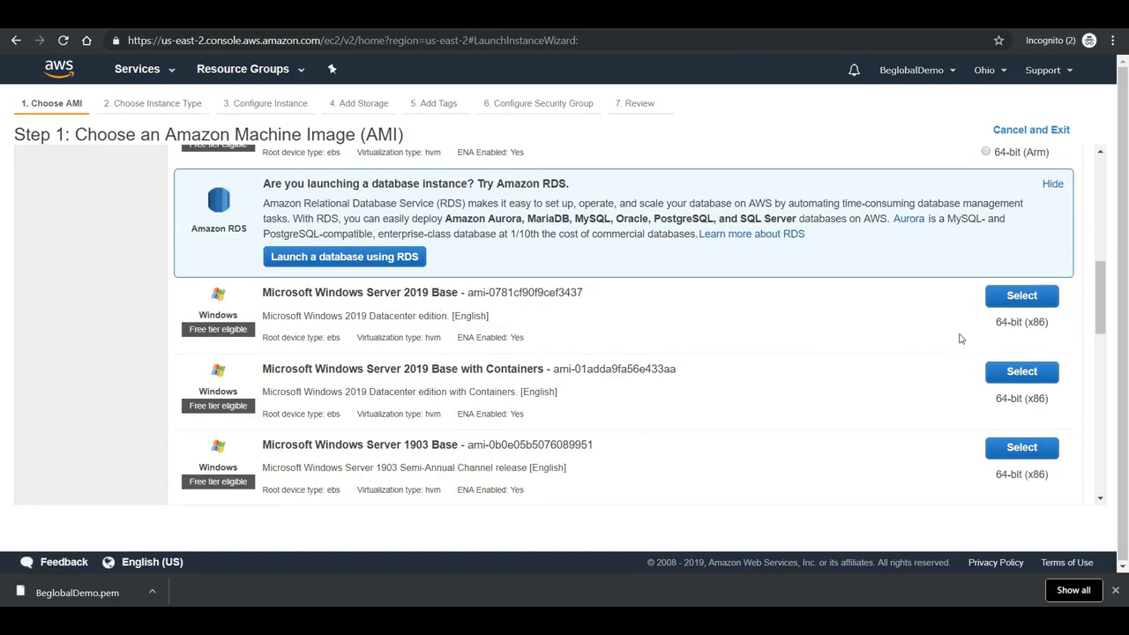
left_click(1020, 300)
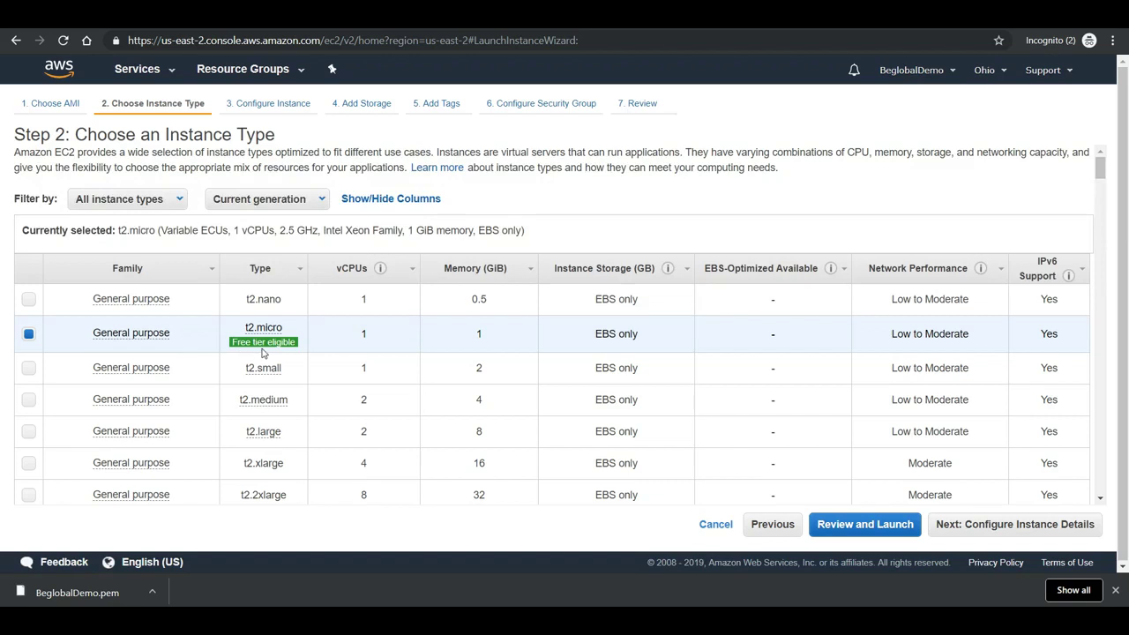
left_click(866, 529)
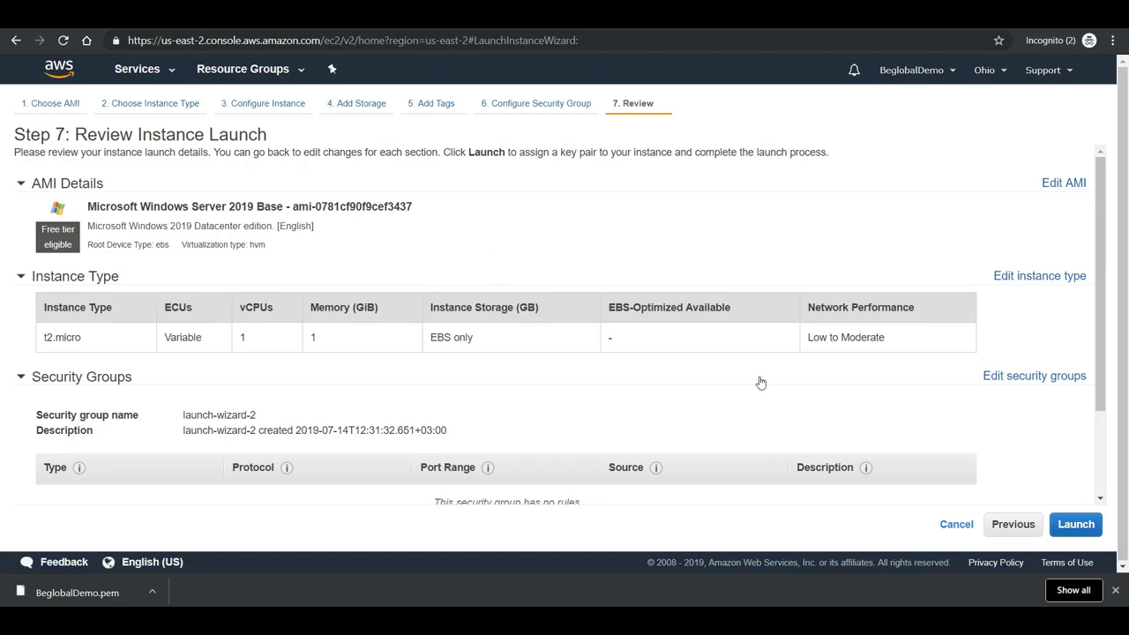
- Create and download the new key pair BeglobalDemo20, then launch the instance
scroll(744, 388, "down", 1)
scroll(743, 388, "down", 1)
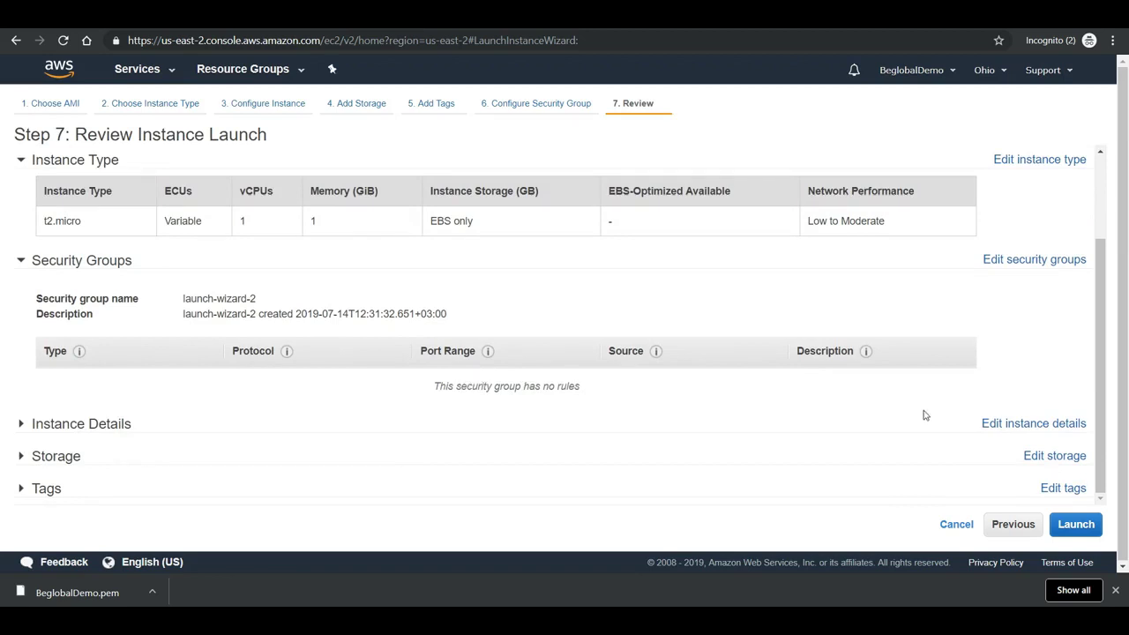
left_click(1058, 526)
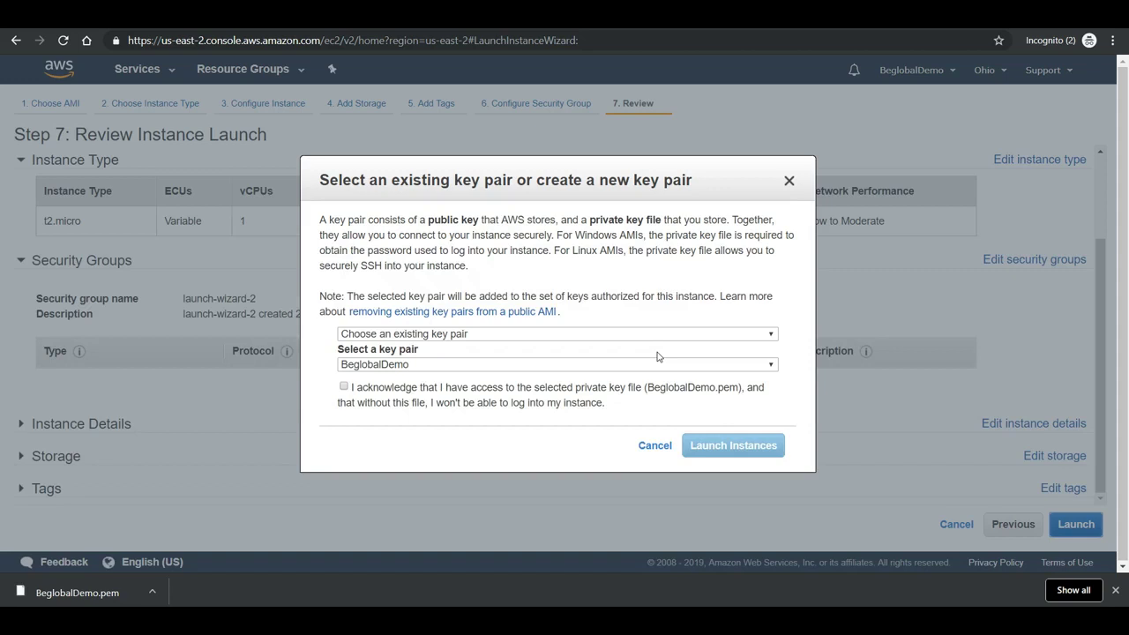
left_click(641, 333)
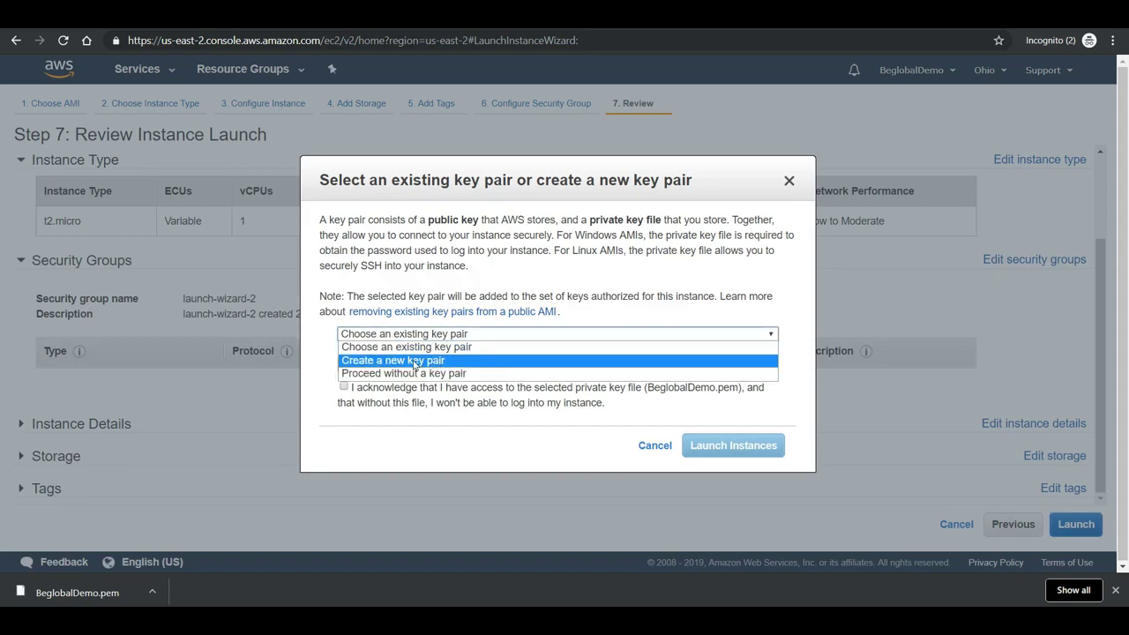
left_click(419, 360)
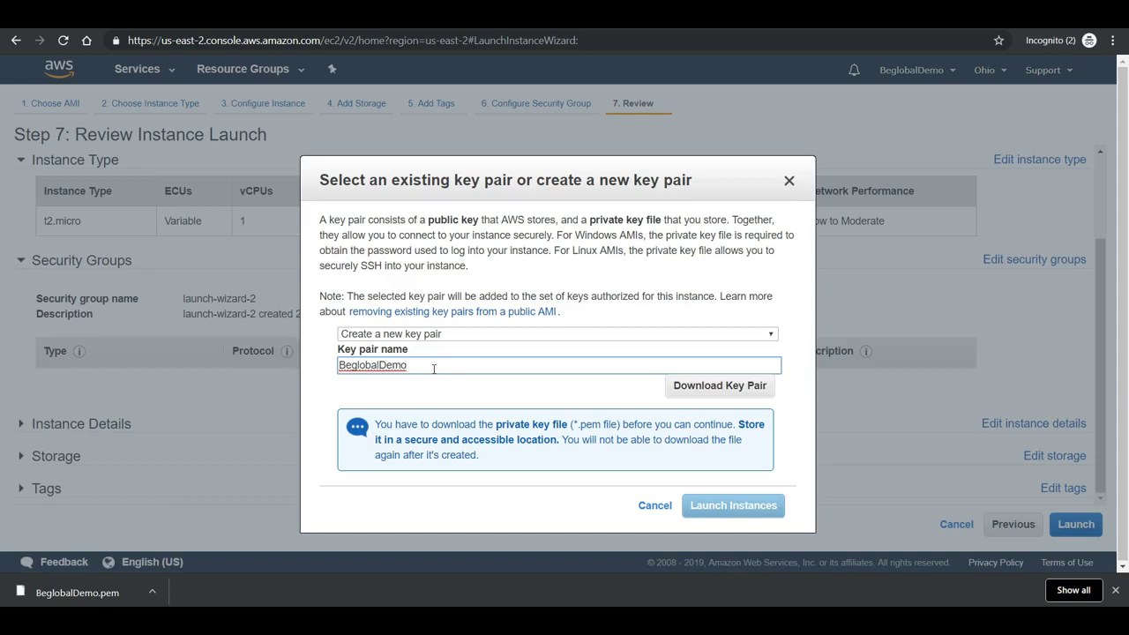
type("20")
left_click(694, 391)
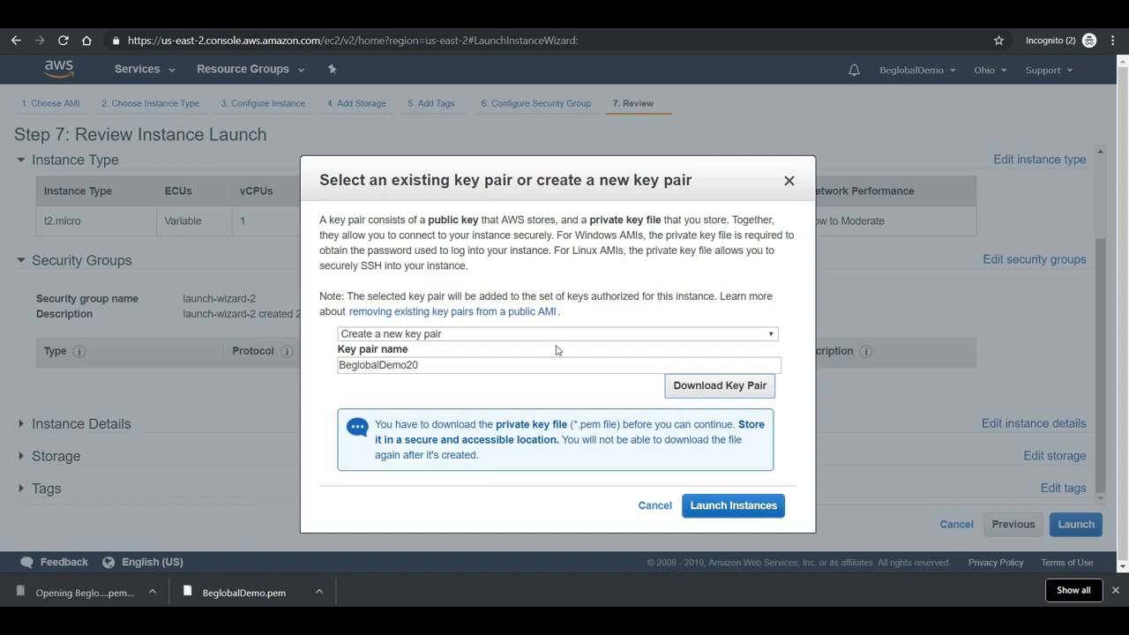
left_click(768, 509)
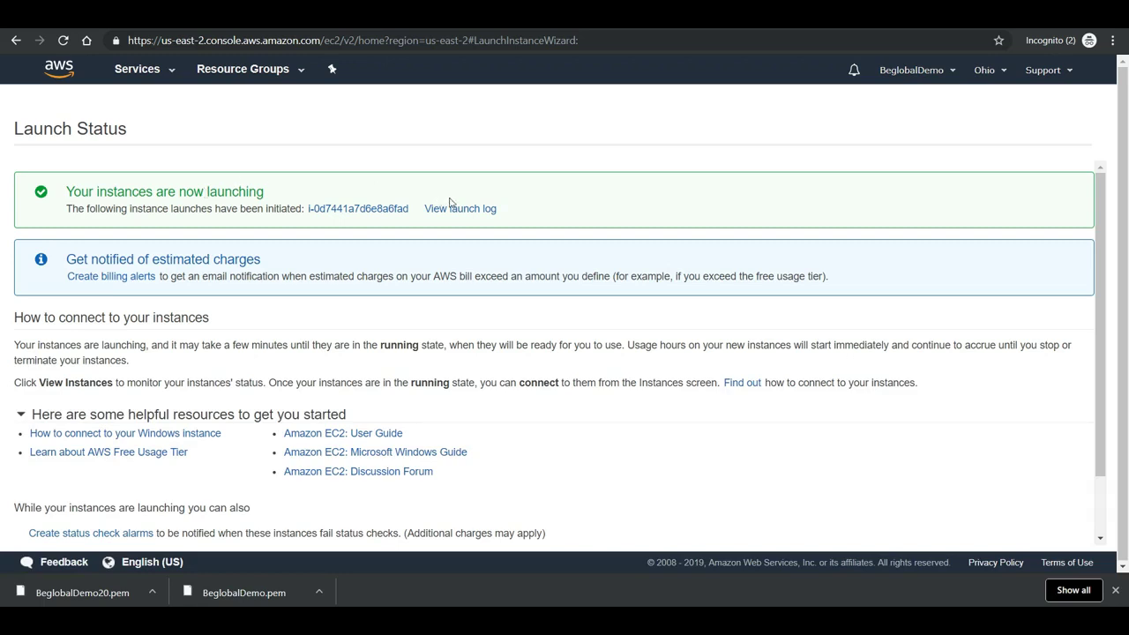
- Open the new instance from Launch Status and show its Connect details once it is running
left_click(349, 210)
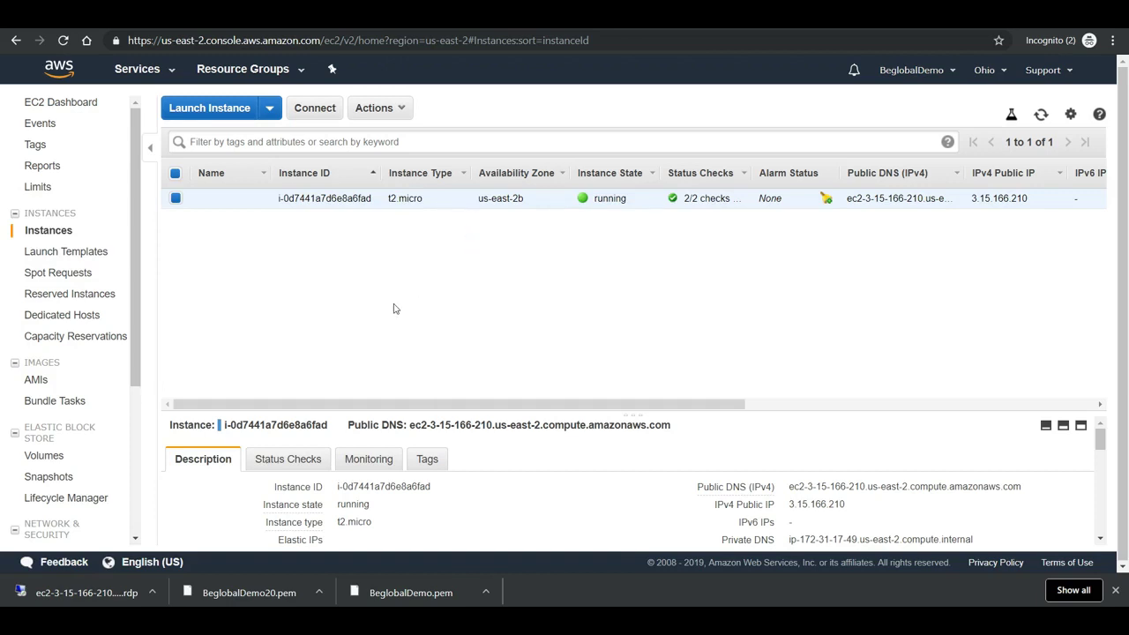
left_click(318, 109)
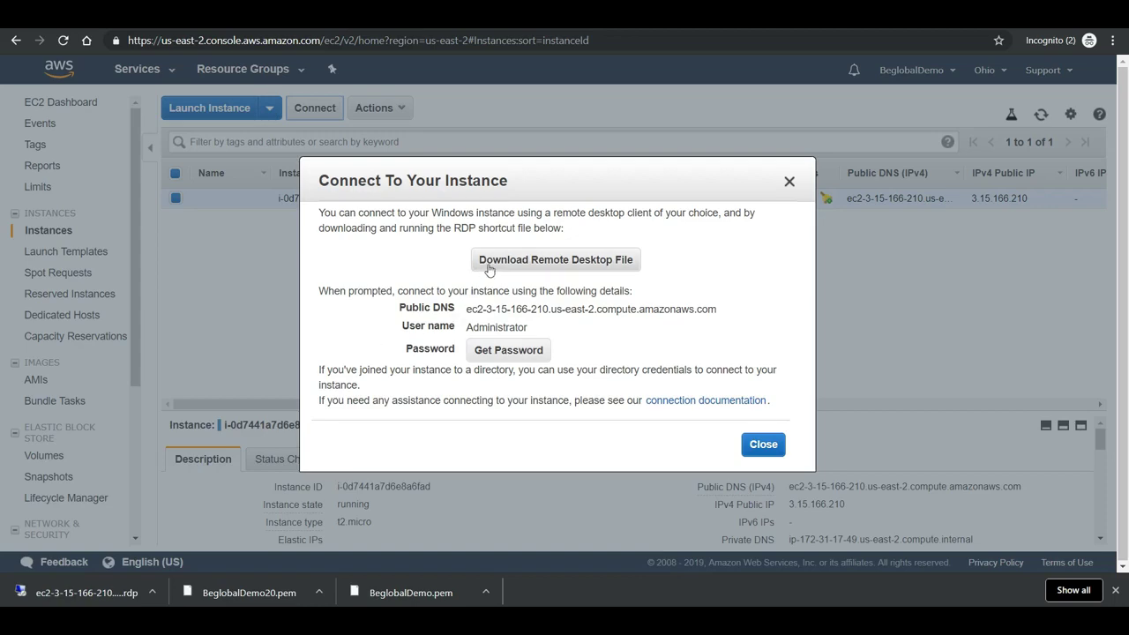
- Download the Remote Desktop file and decrypt the Administrator password with the downloaded .pem key file
left_click_drag(518, 186, 384, 247)
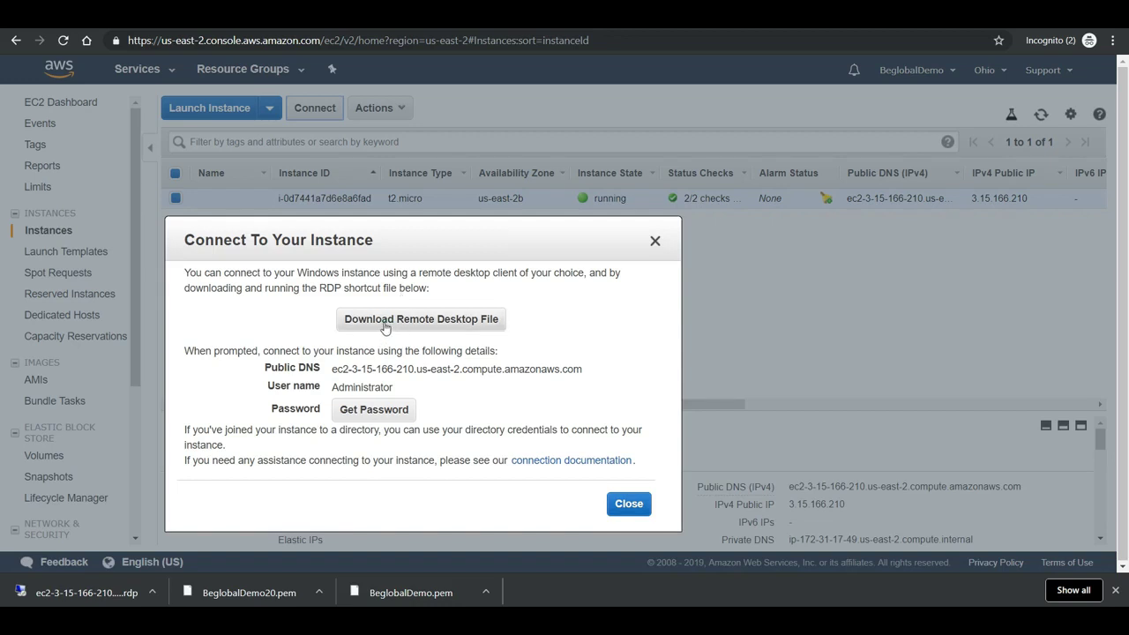
left_click(385, 326)
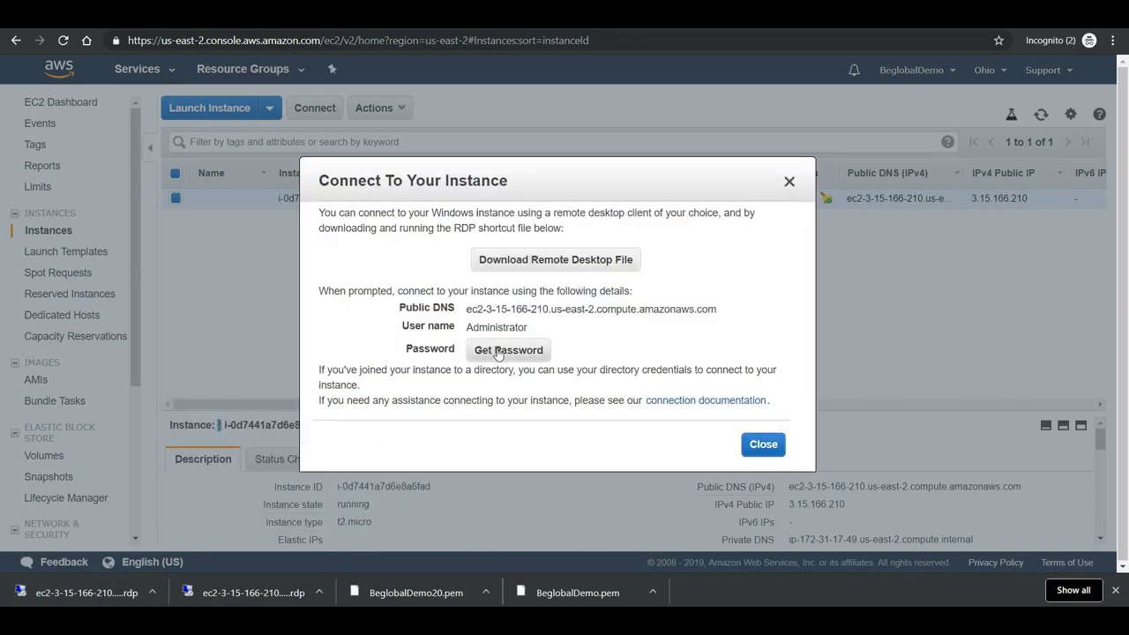
left_click(499, 353)
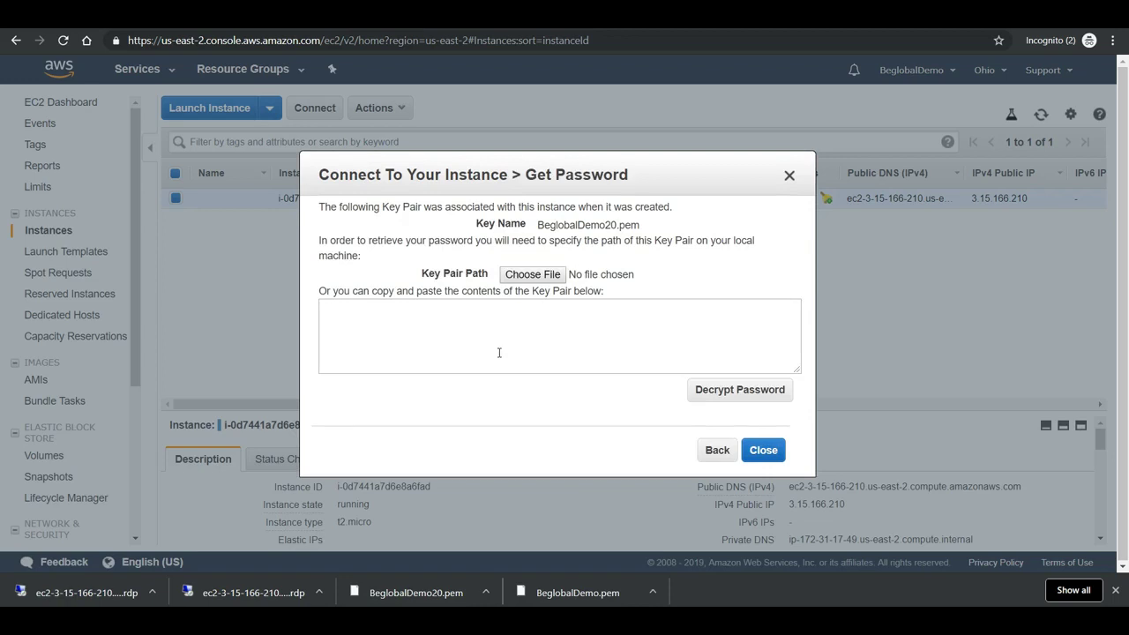
left_click(539, 281)
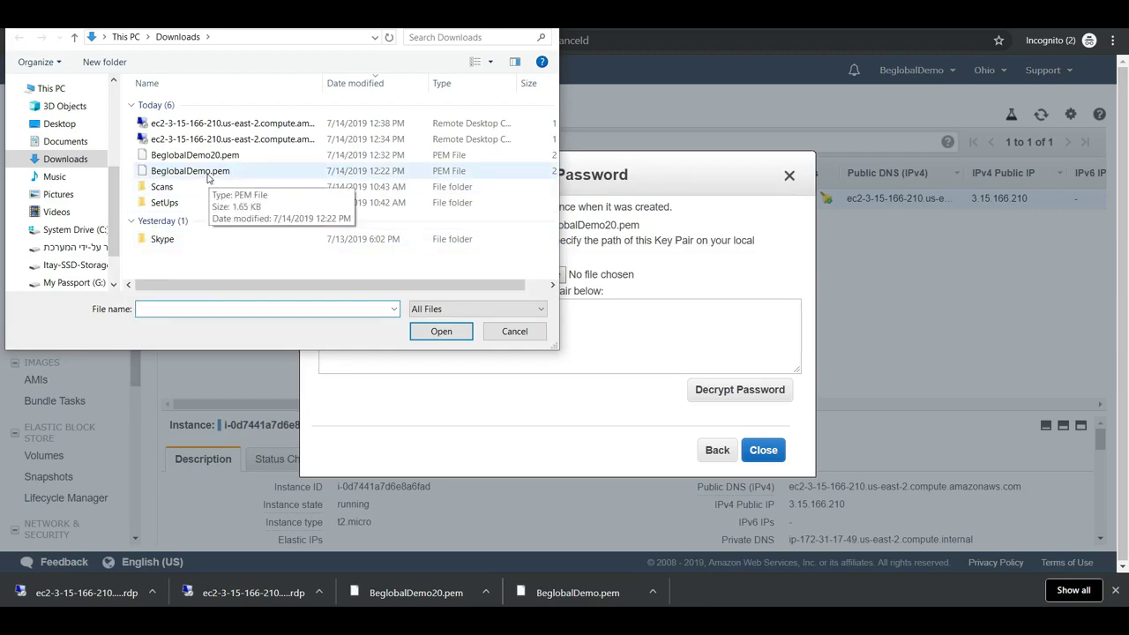
double_click(209, 176)
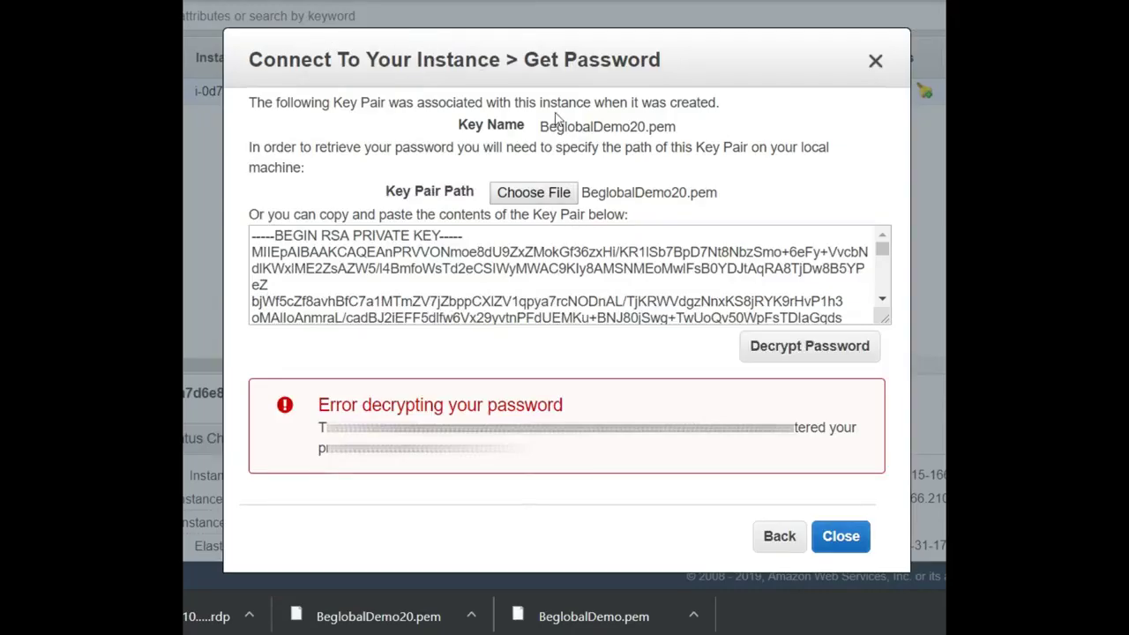
left_click(741, 388)
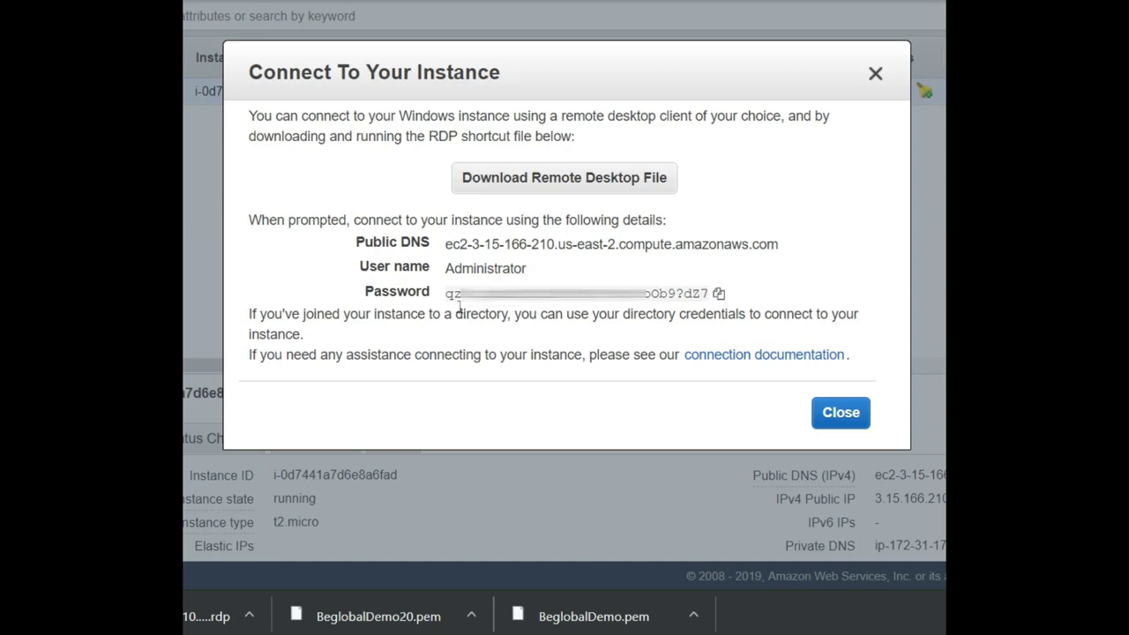
- Copy the decrypted password to the clipboard and close the connection dialog
left_click_drag(460, 293, 710, 292)
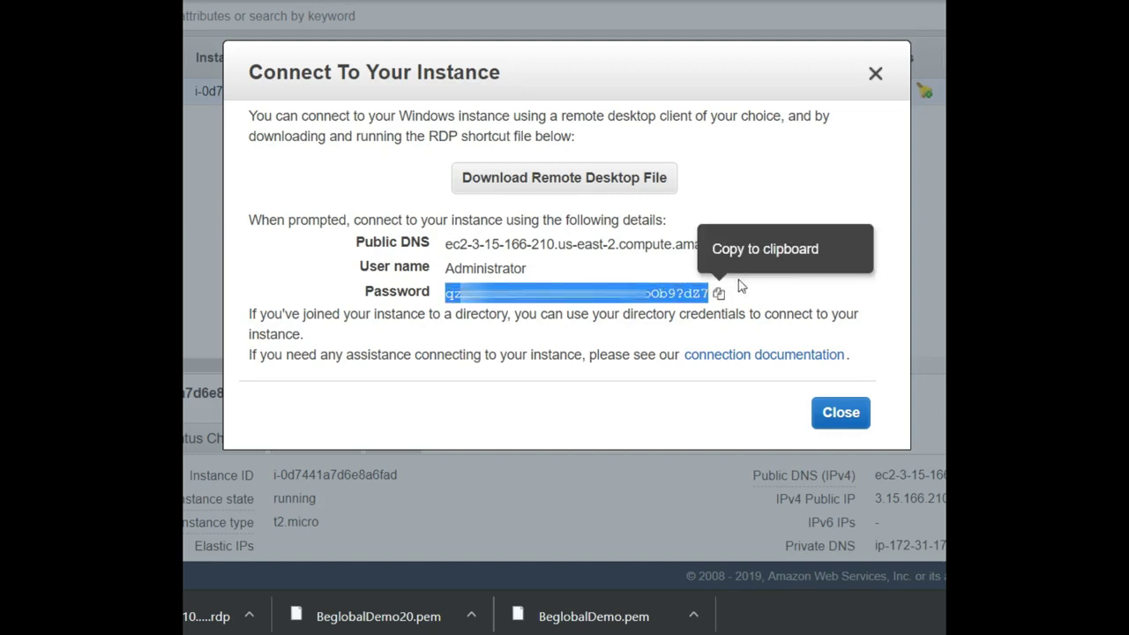
left_click(718, 294)
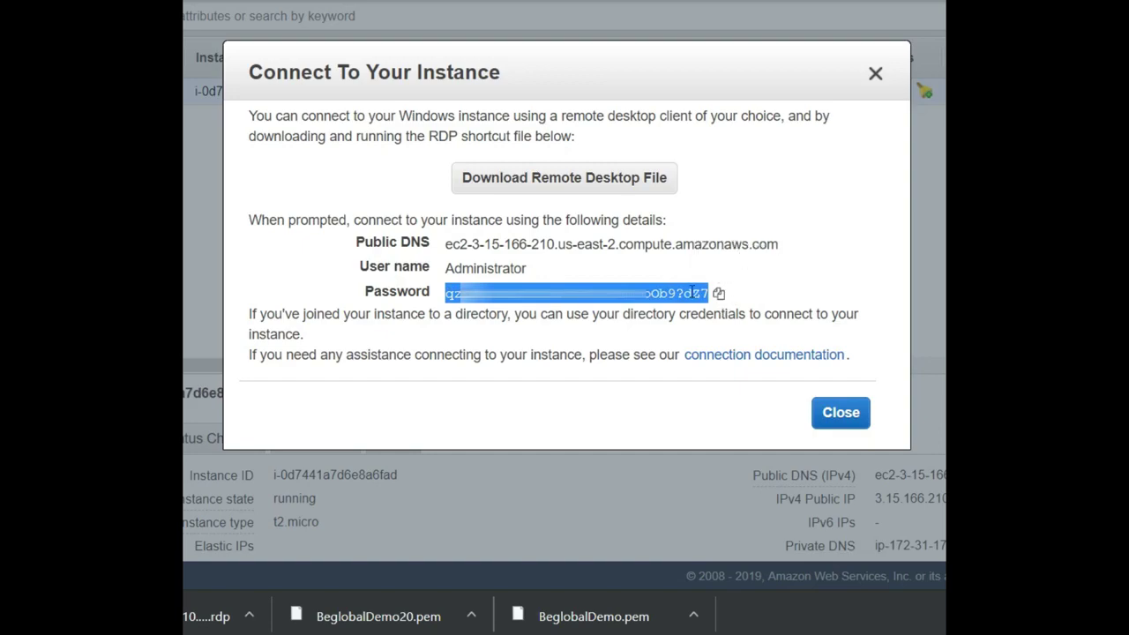
left_click(673, 352)
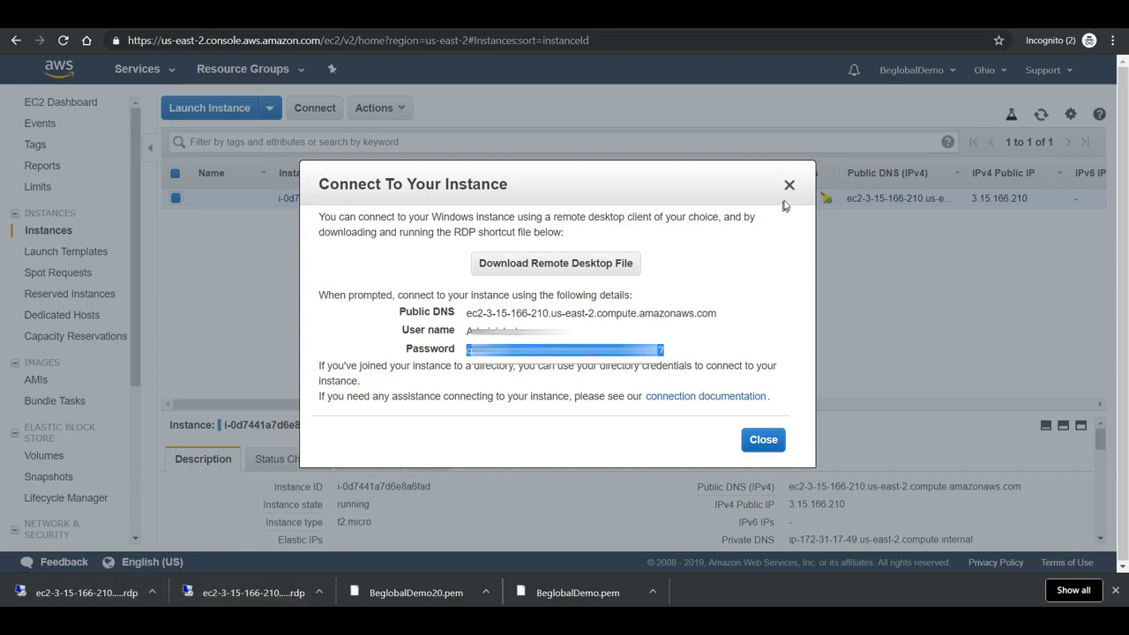
left_click(789, 184)
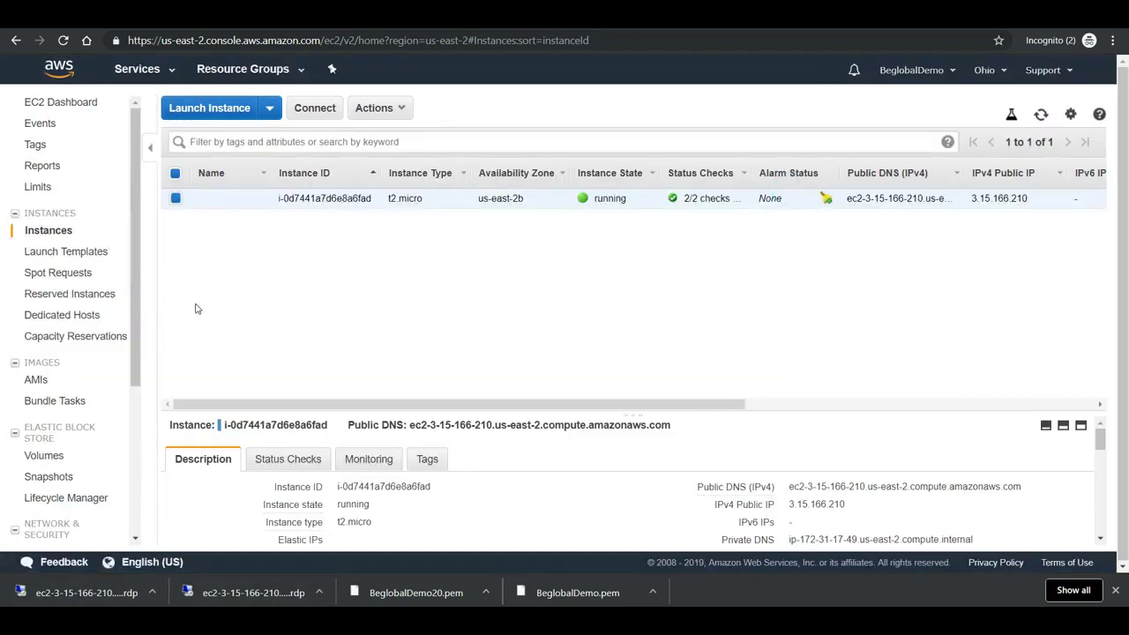
- Open the downloaded .rdp file from its folder and connect despite the unknown publisher warning
left_click(152, 592)
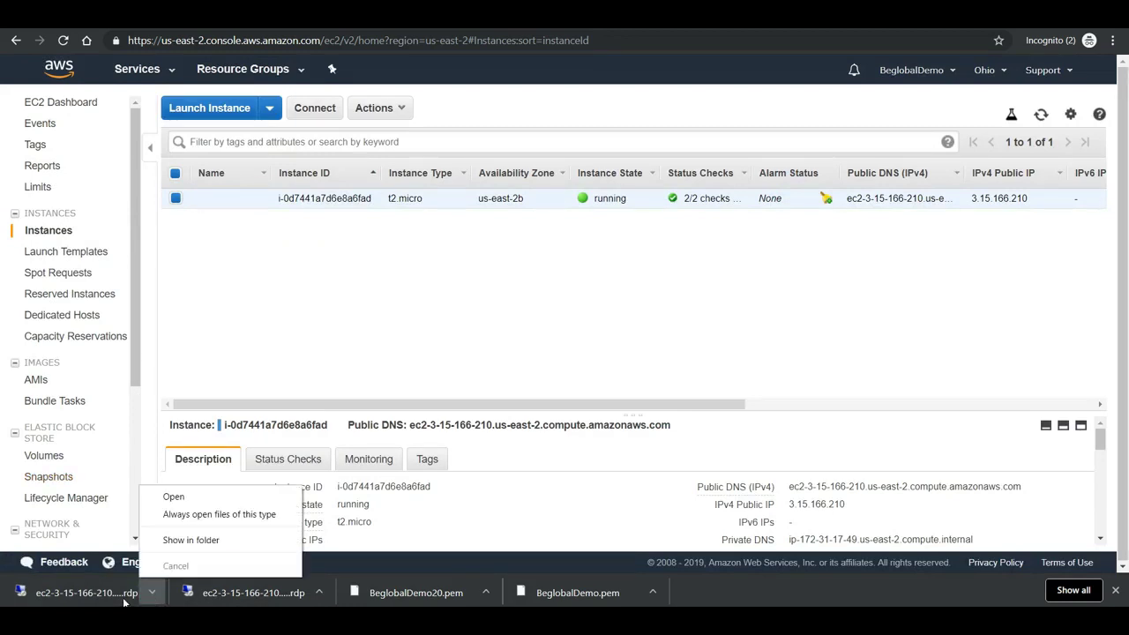
left_click(190, 540)
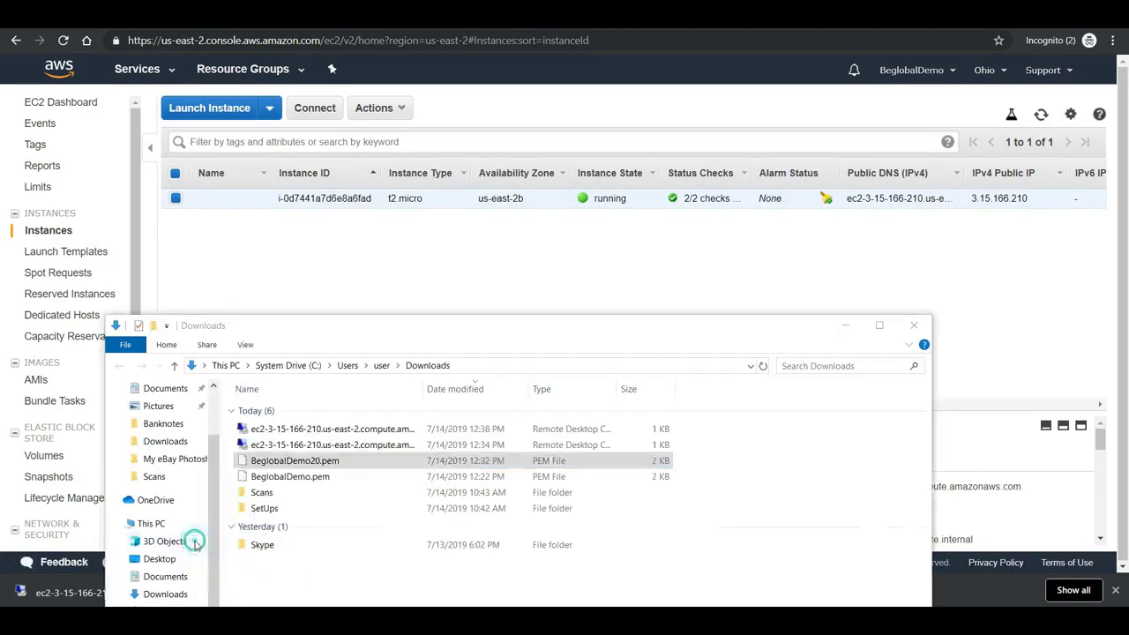
double_click(304, 429)
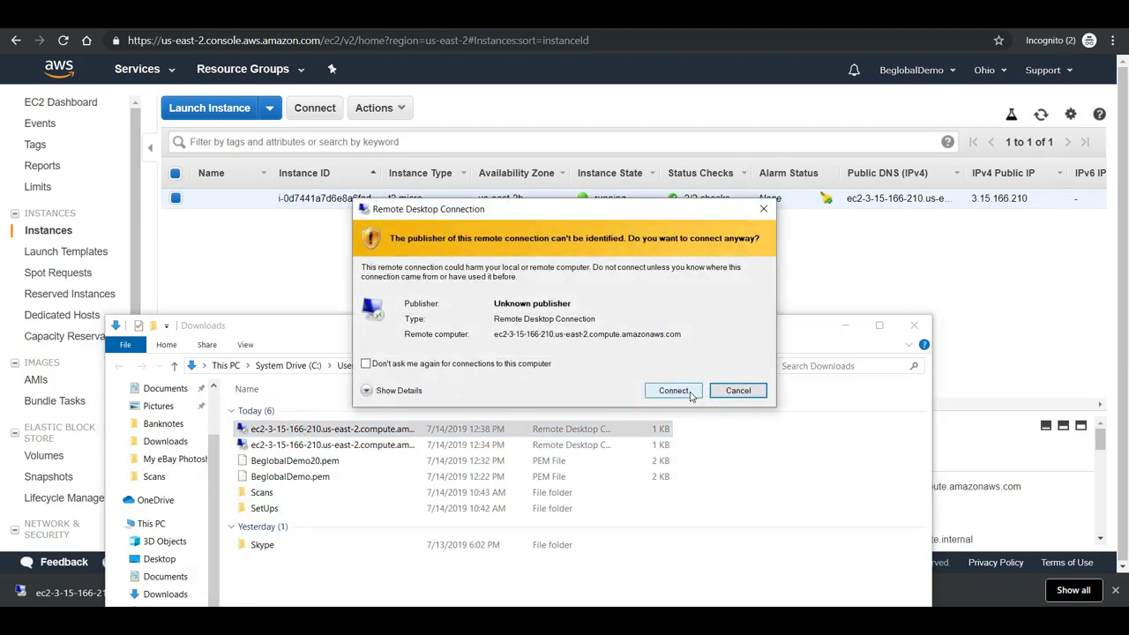
left_click(673, 390)
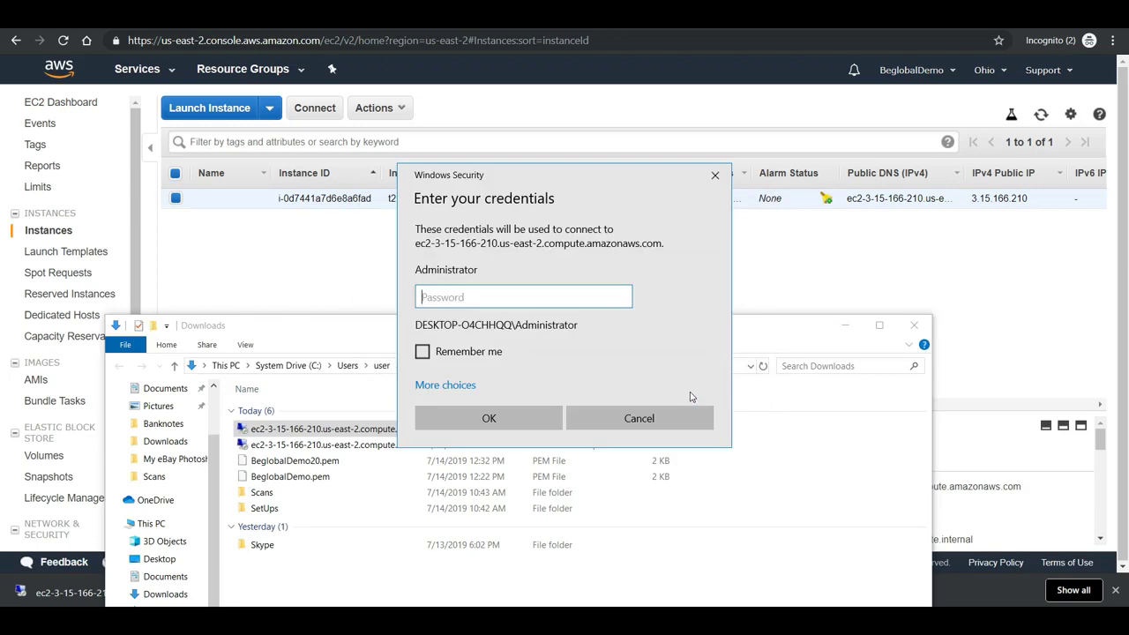
- Paste the Administrator password, tick Remember me, and submit the credentials
right_click(477, 297)
left_click(504, 308)
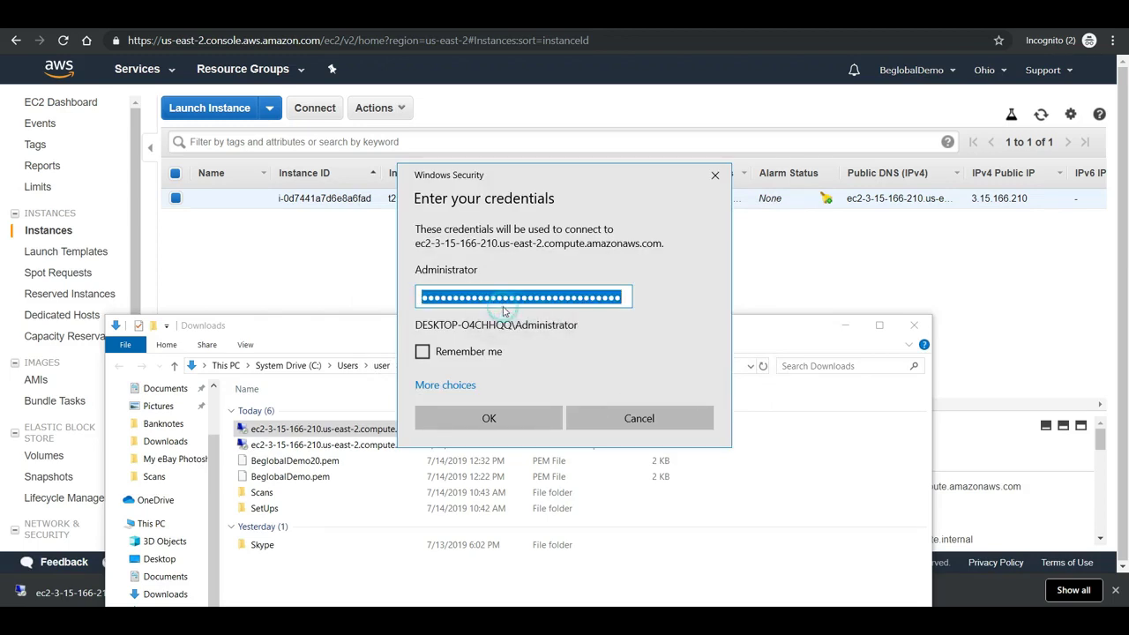
left_click(423, 351)
left_click(491, 420)
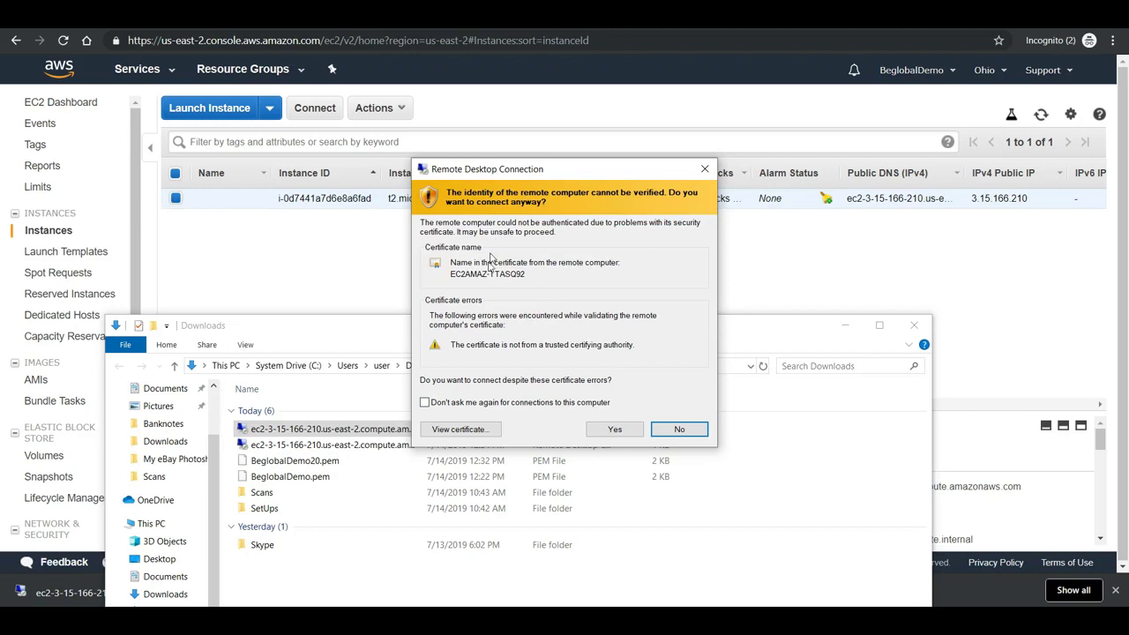
- Accept the certificate warning, then launch Server Manager from the remote server's Start menu
left_click(615, 430)
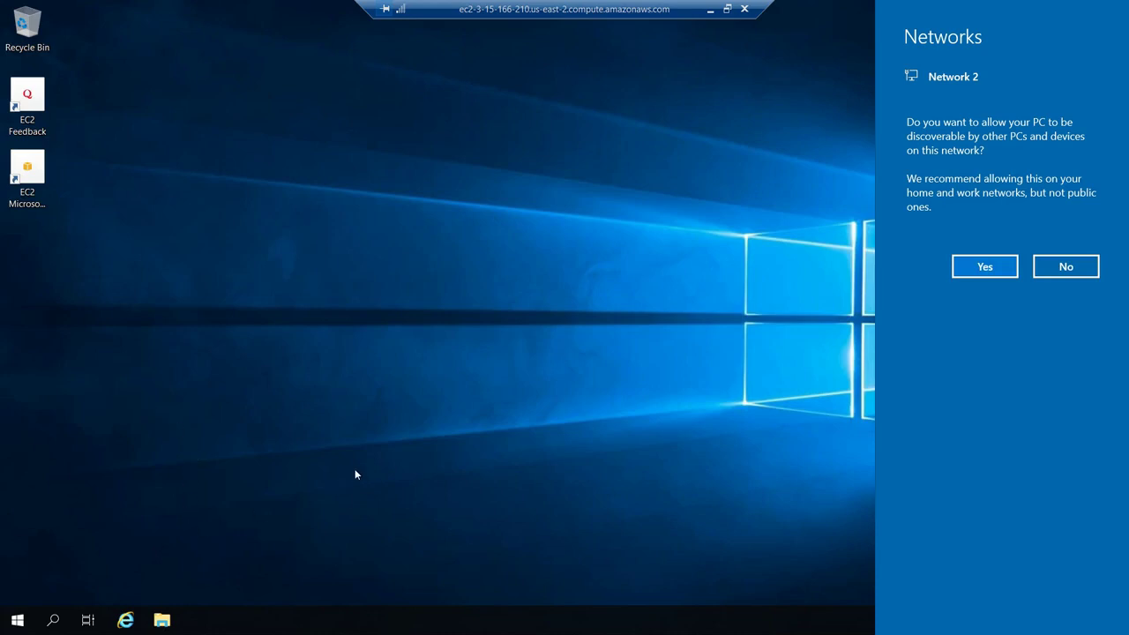
key("super")
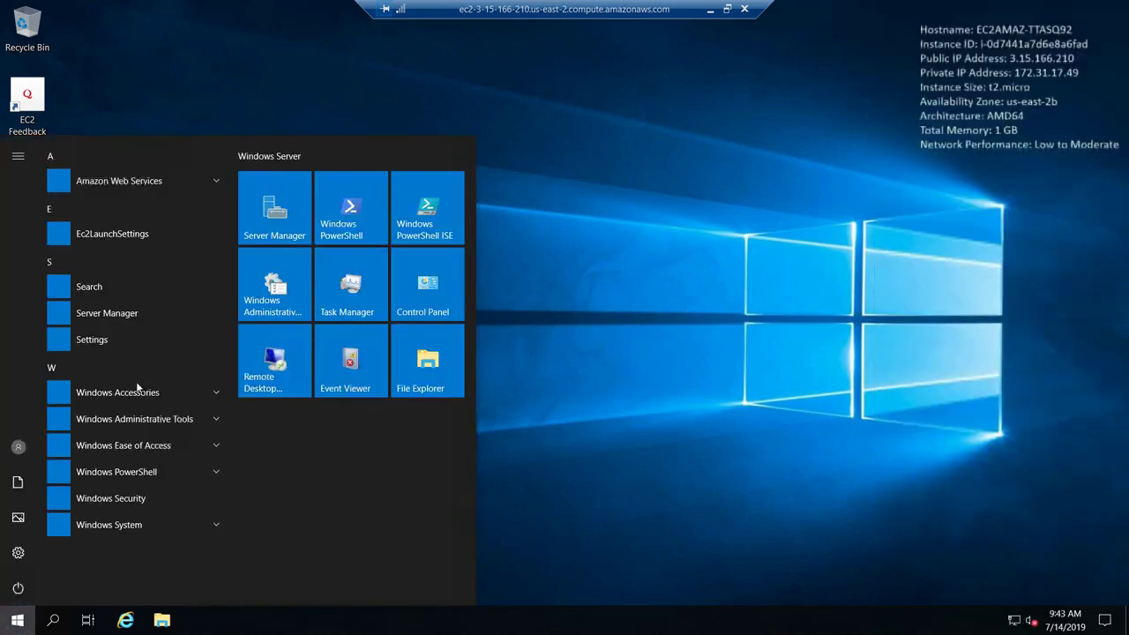
left_click(280, 227)
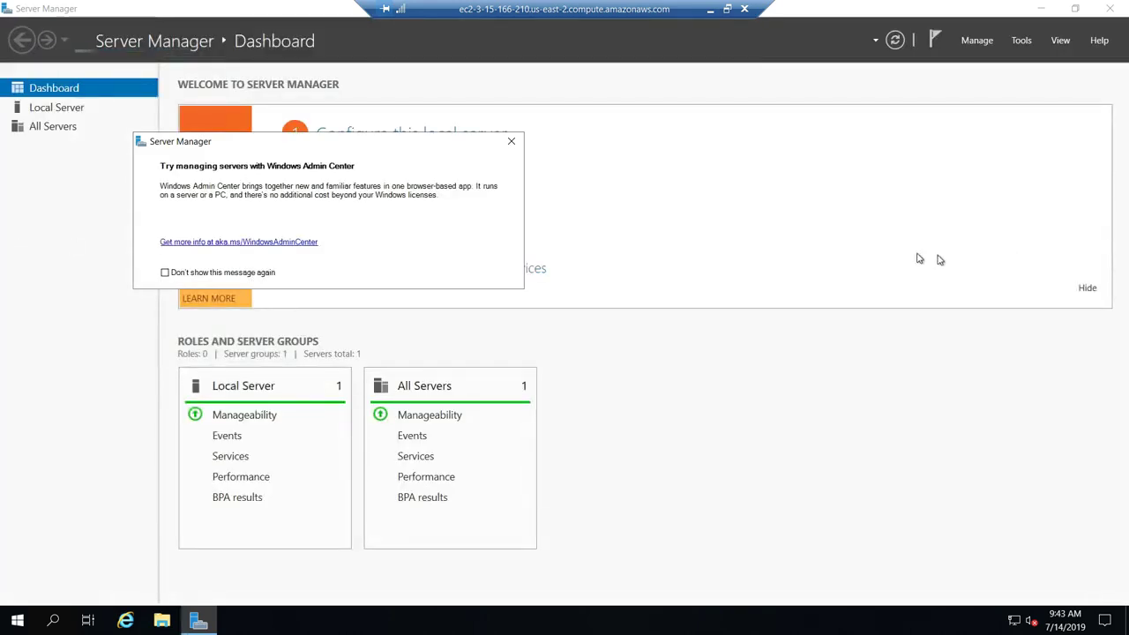
- From Local Server, switch IE Enhanced Security Configuration to Off for Administrators and Users
left_click(510, 142)
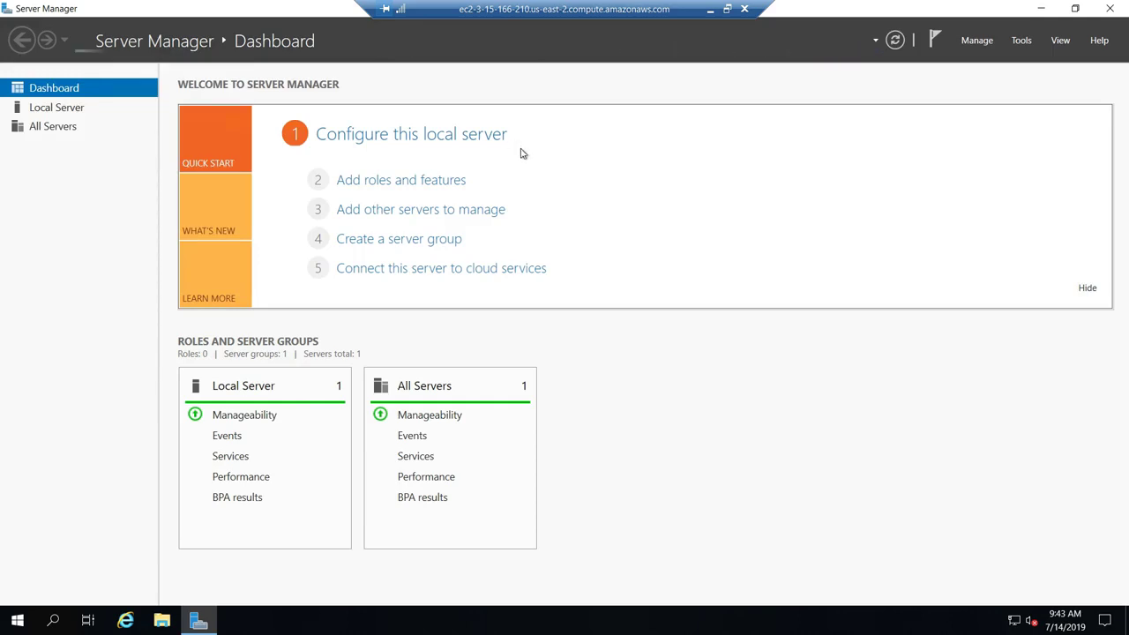
left_click(55, 110)
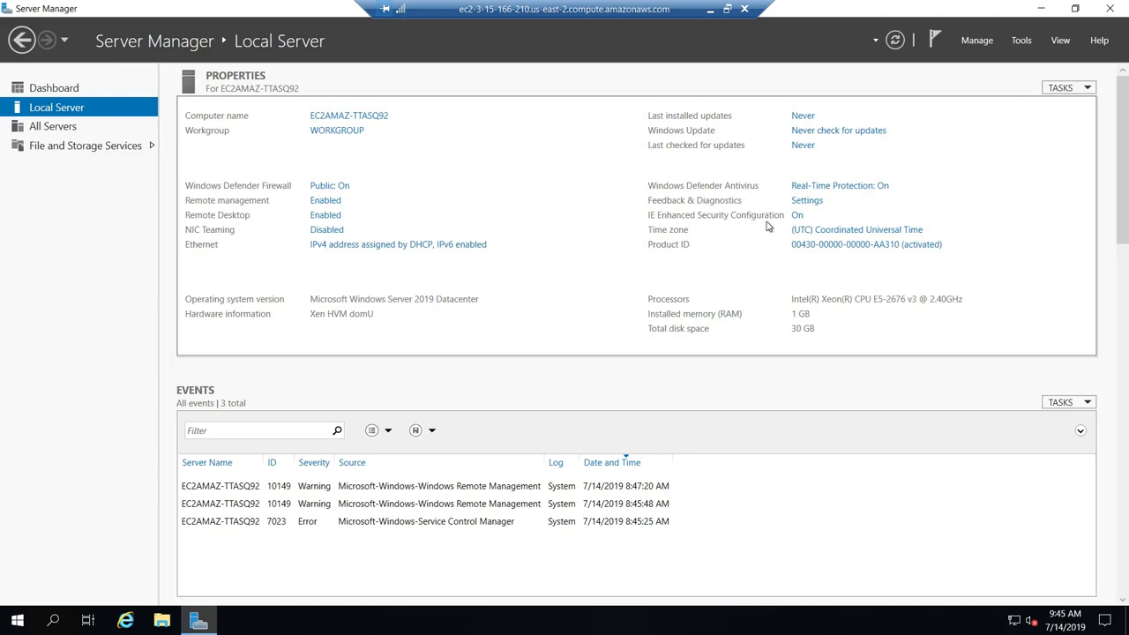
left_click(797, 217)
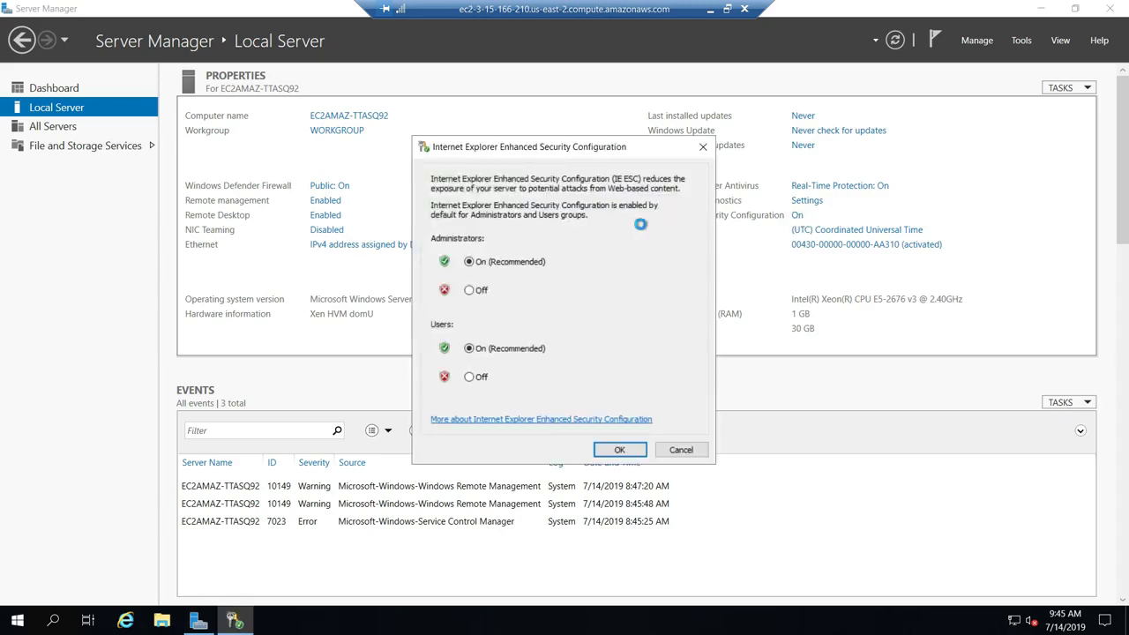
left_click(470, 291)
left_click(470, 378)
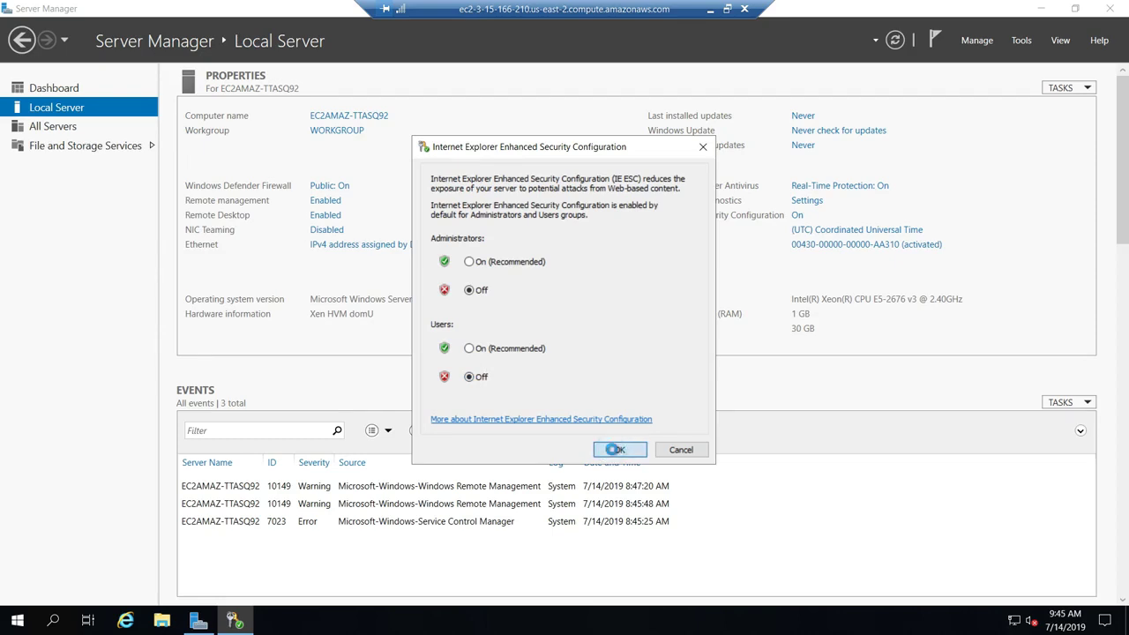
left_click(614, 451)
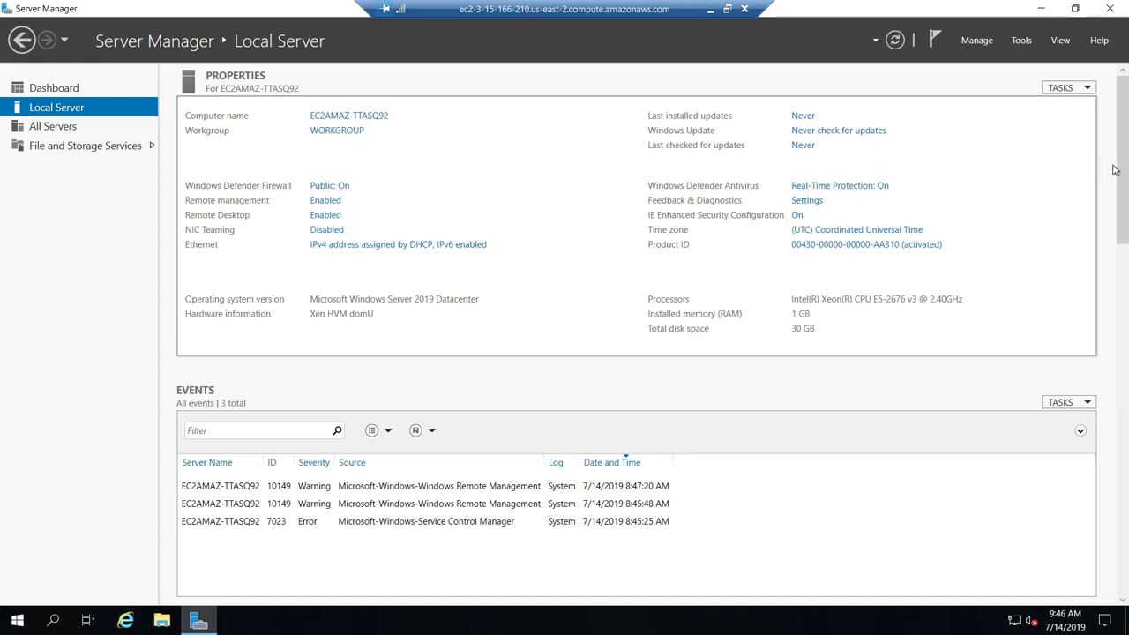
- Search 'download google chrome' in Internet Explorer and maximize the results window
left_click(126, 620)
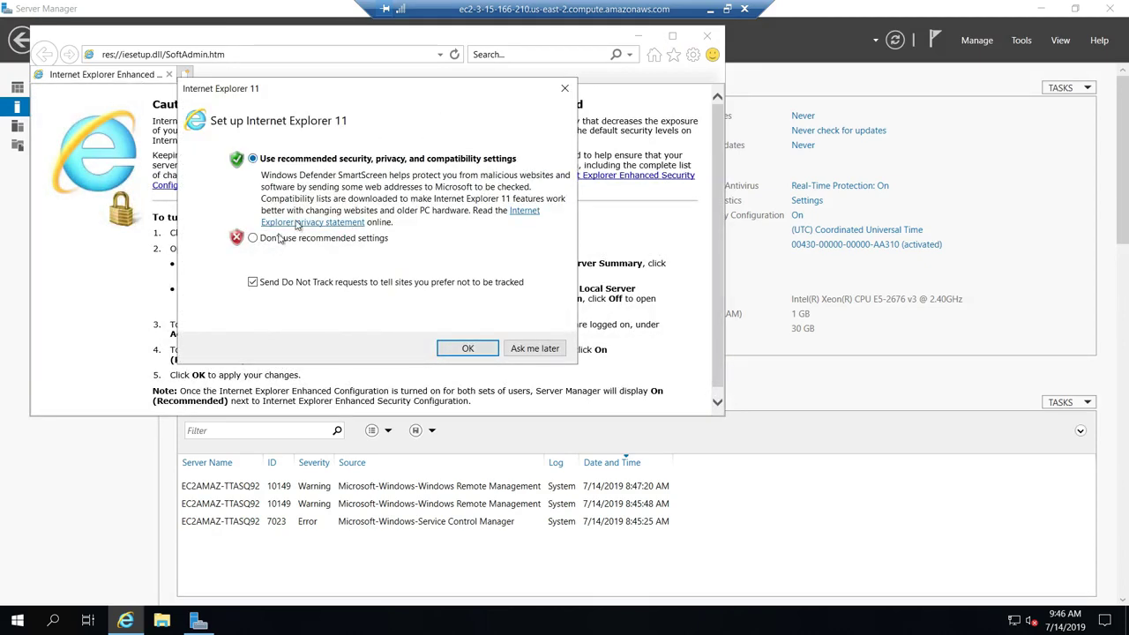
left_click(565, 89)
left_click(303, 53)
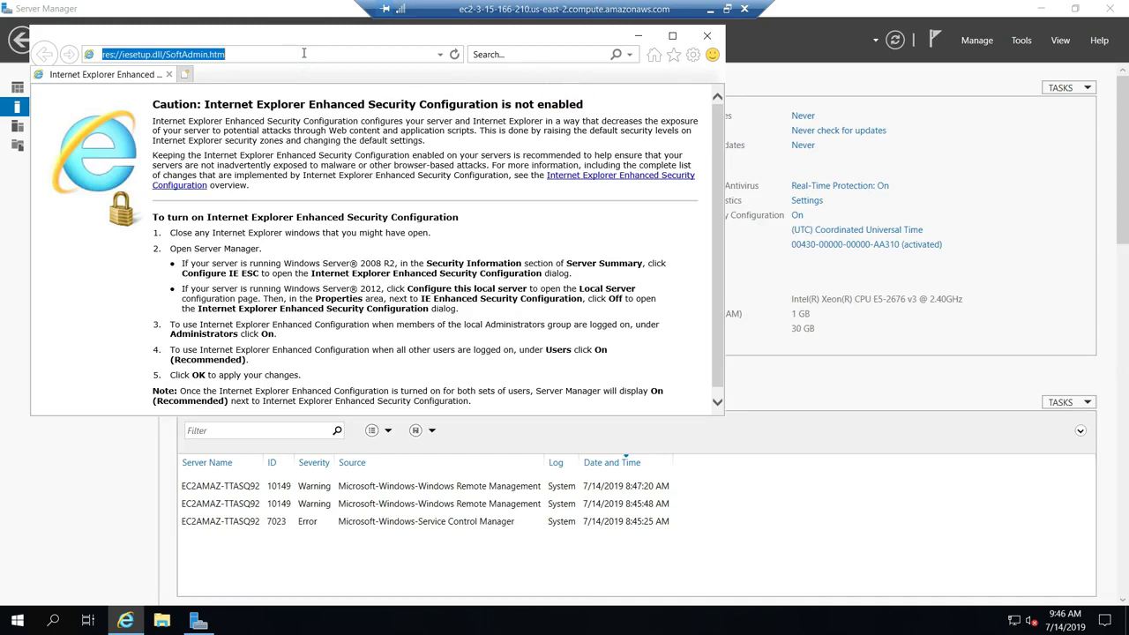
type("download")
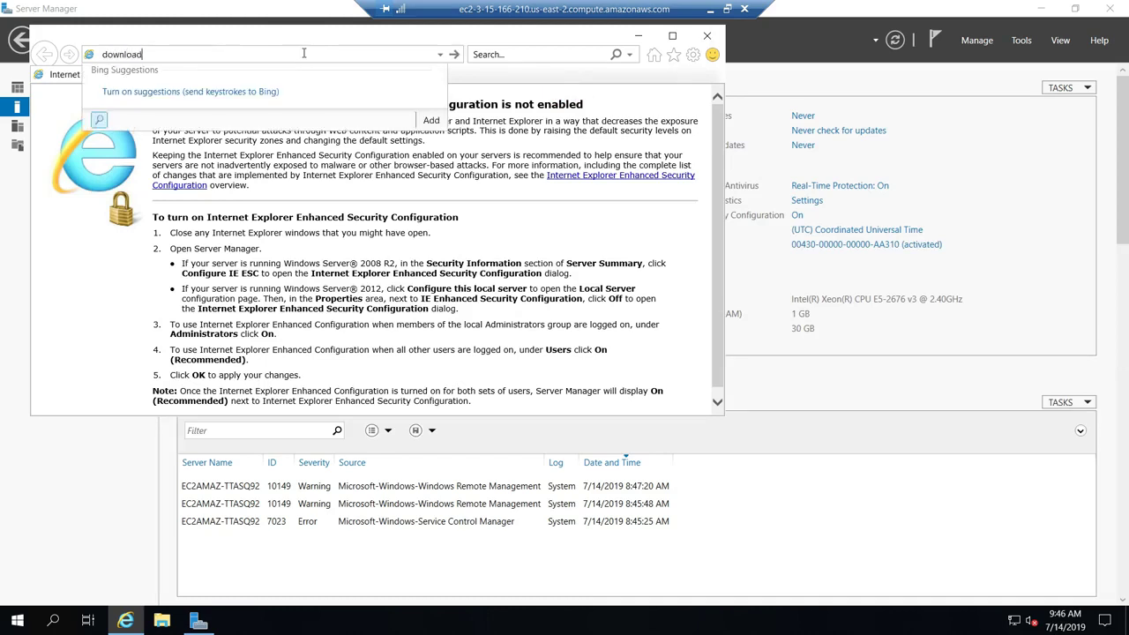
type(" google chrom")
type("e")
key("Return")
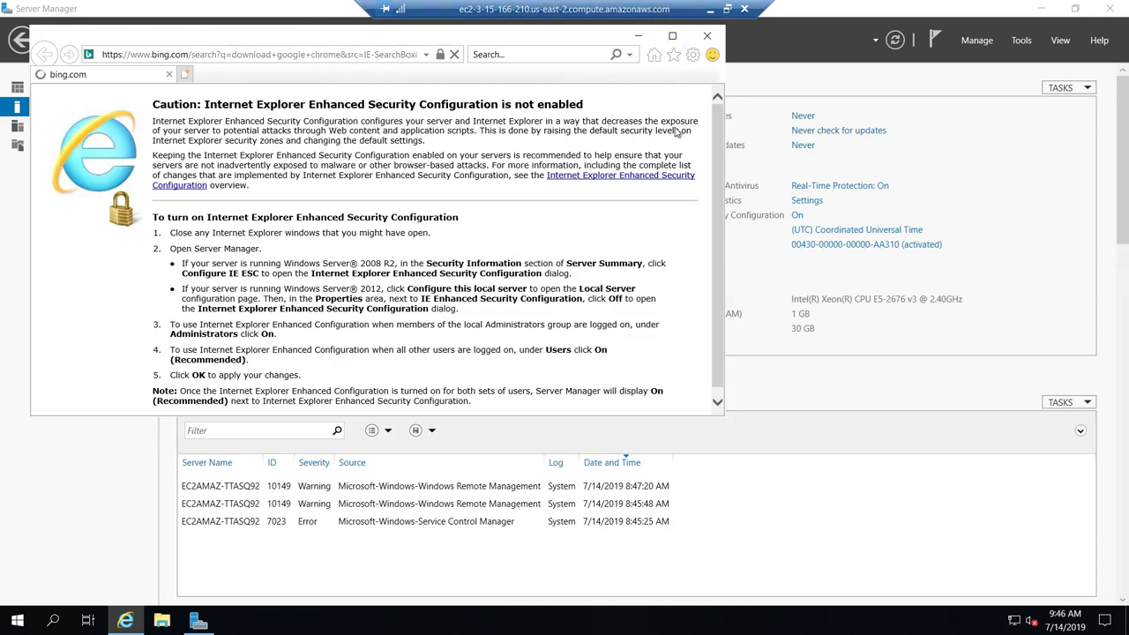
left_click(673, 37)
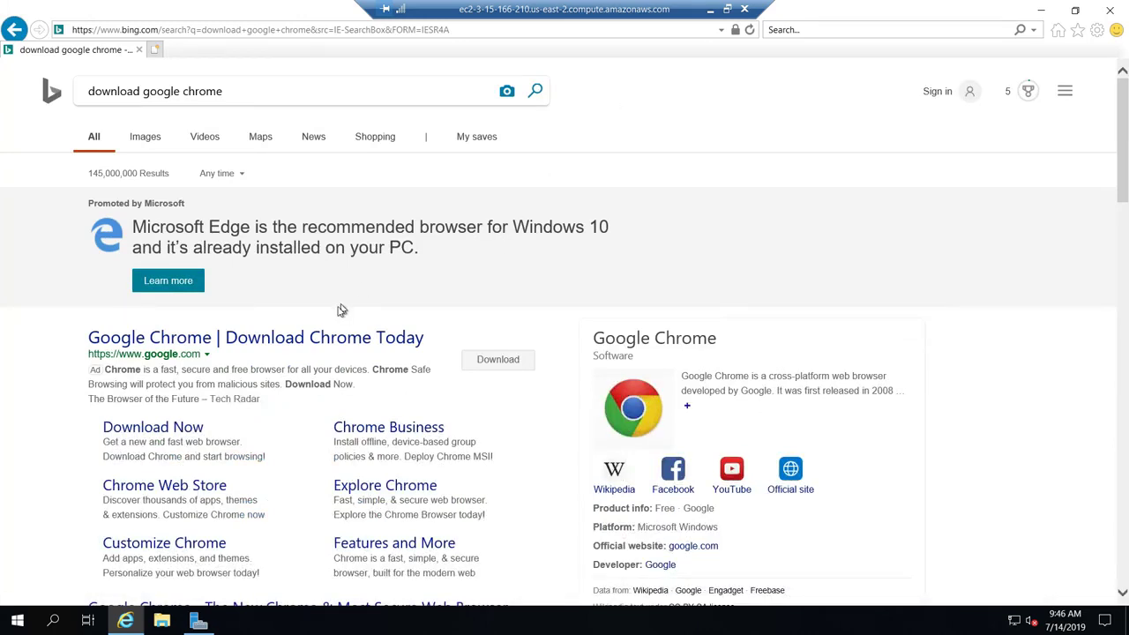
- Open Google's Chrome download page and start the Chrome for Windows download
left_click(503, 366)
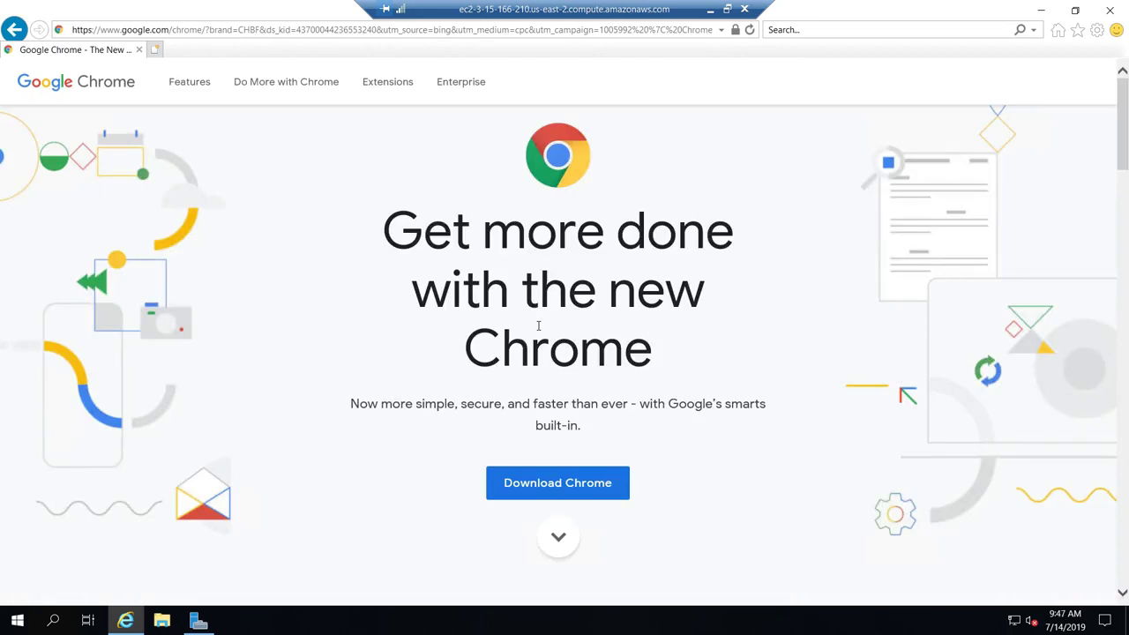
left_click(565, 487)
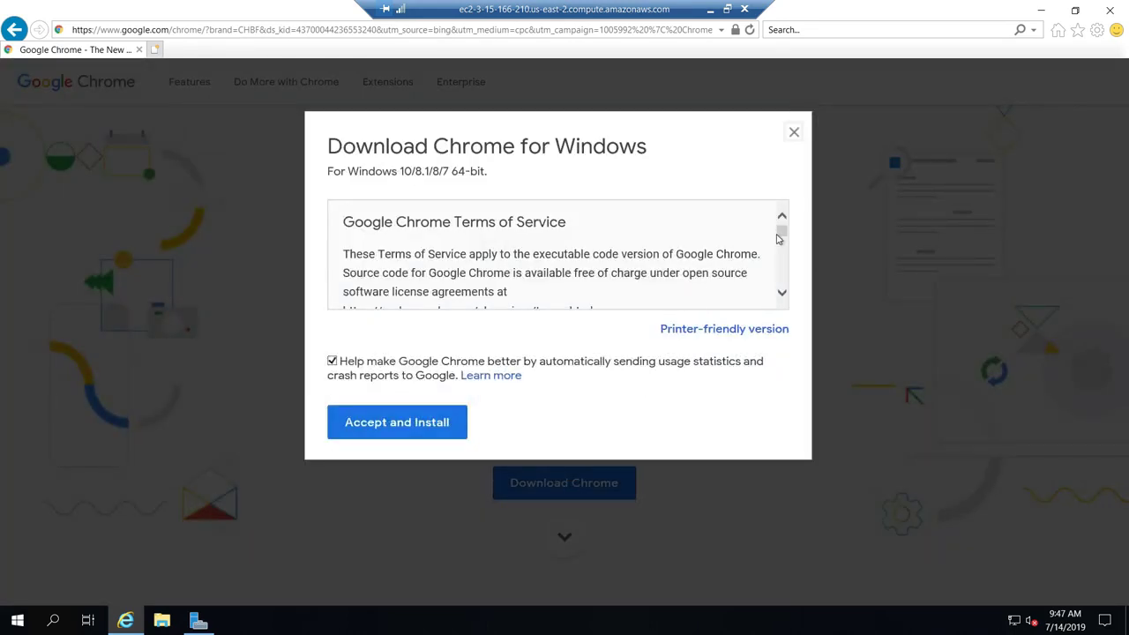
left_click_drag(778, 238, 780, 271)
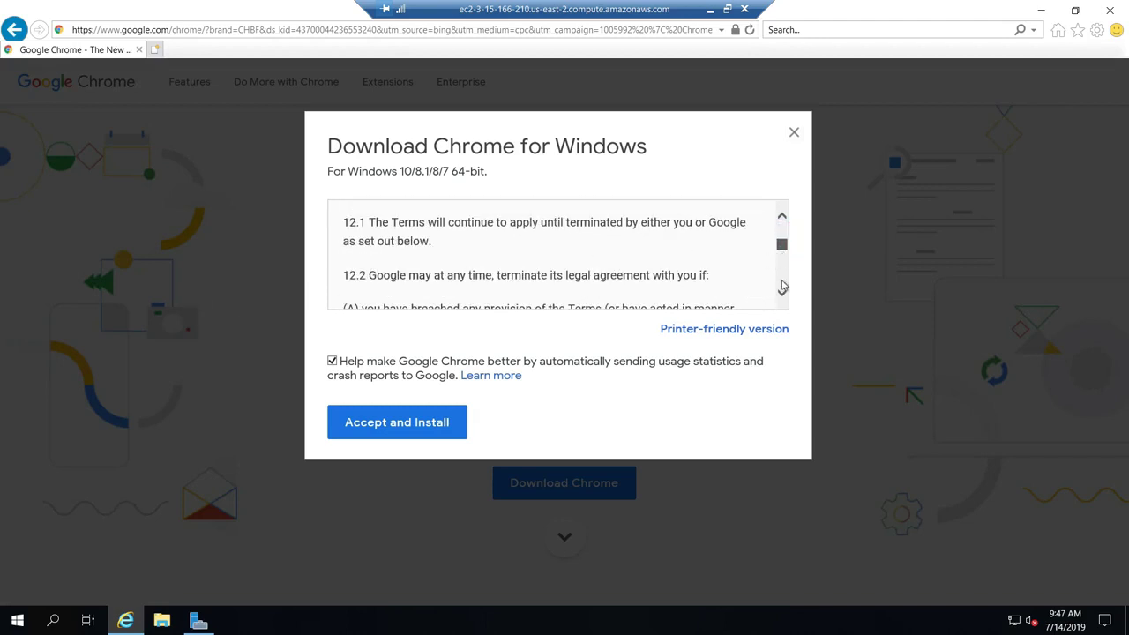
left_click(781, 244)
scroll(630, 275, "down", 5)
left_click_drag(781, 262, 781, 278)
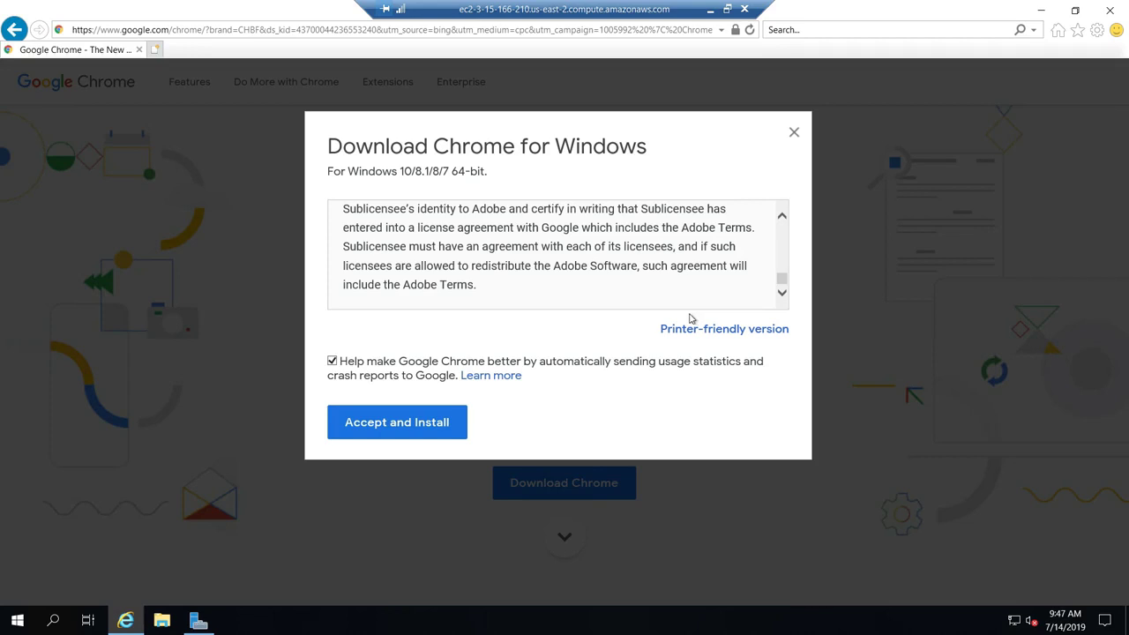
- Untick usage statistics, accept the terms, and run ChromeSetup.exe
left_click(332, 361)
left_click(377, 422)
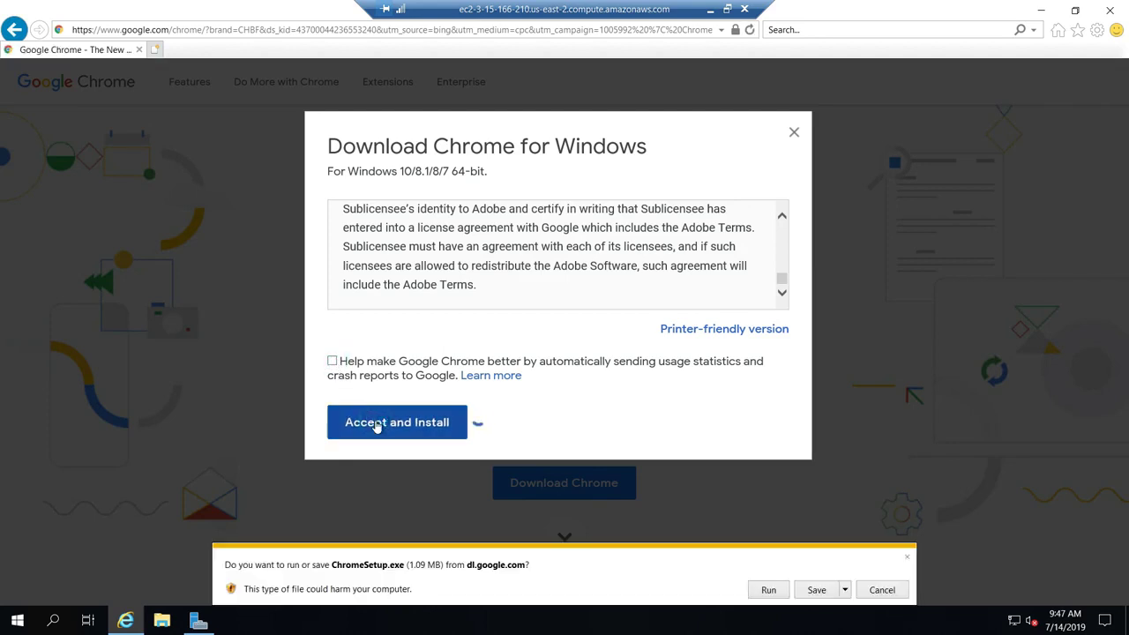
left_click(772, 592)
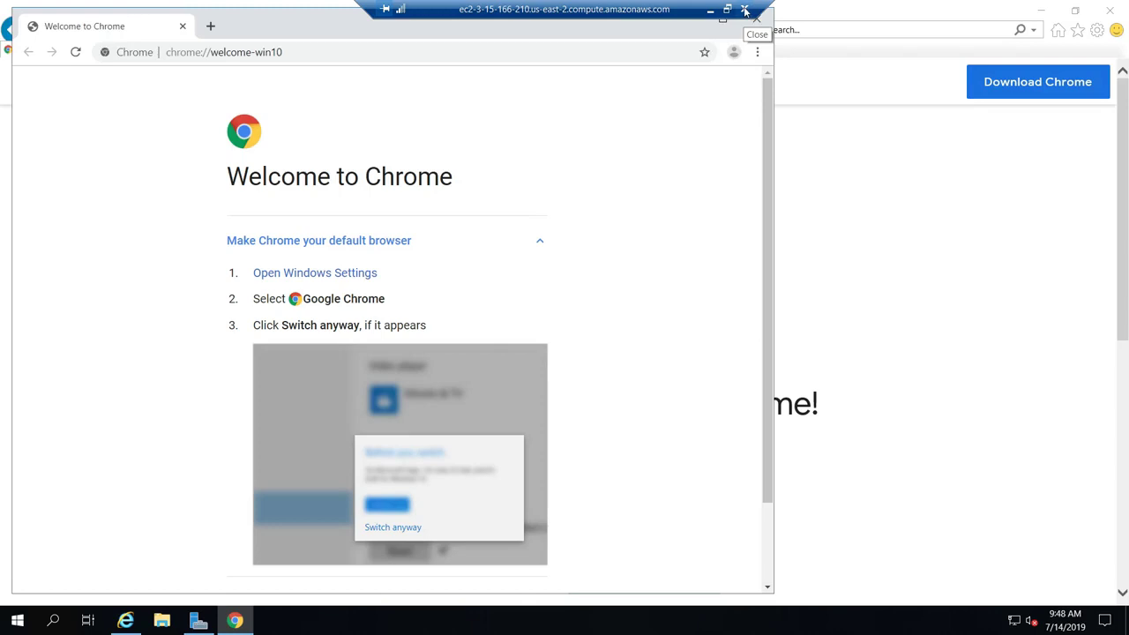
- Once Chrome's Welcome page appears, close the Remote Desktop connection bar to disconnect
left_click(745, 10)
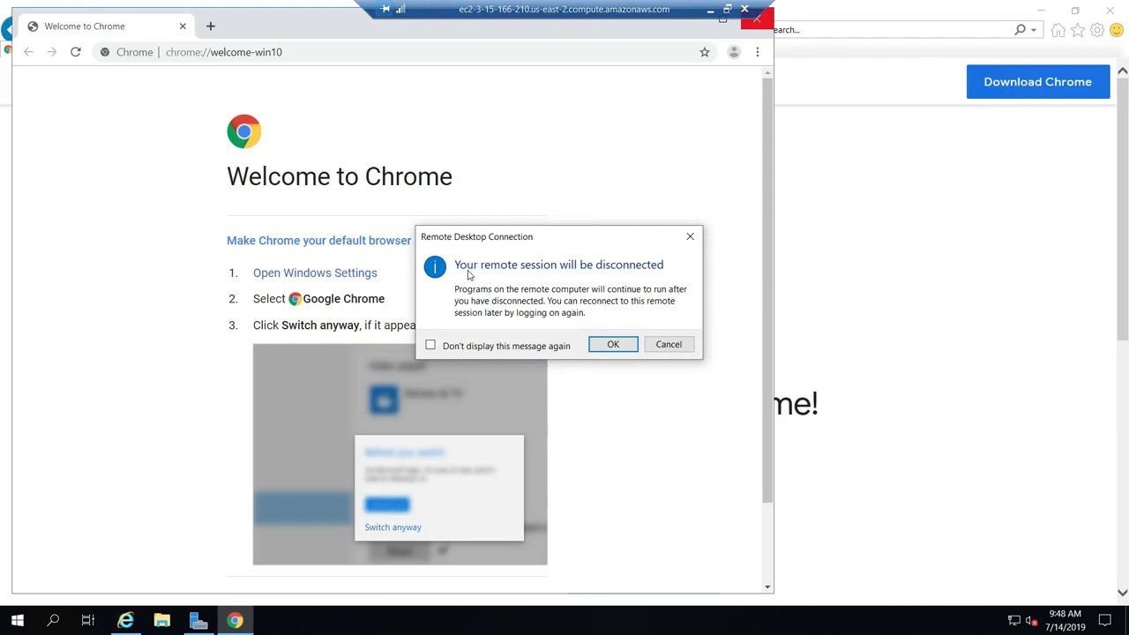
- Confirm the remote disconnect and close the Downloads folder window
left_click(606, 344)
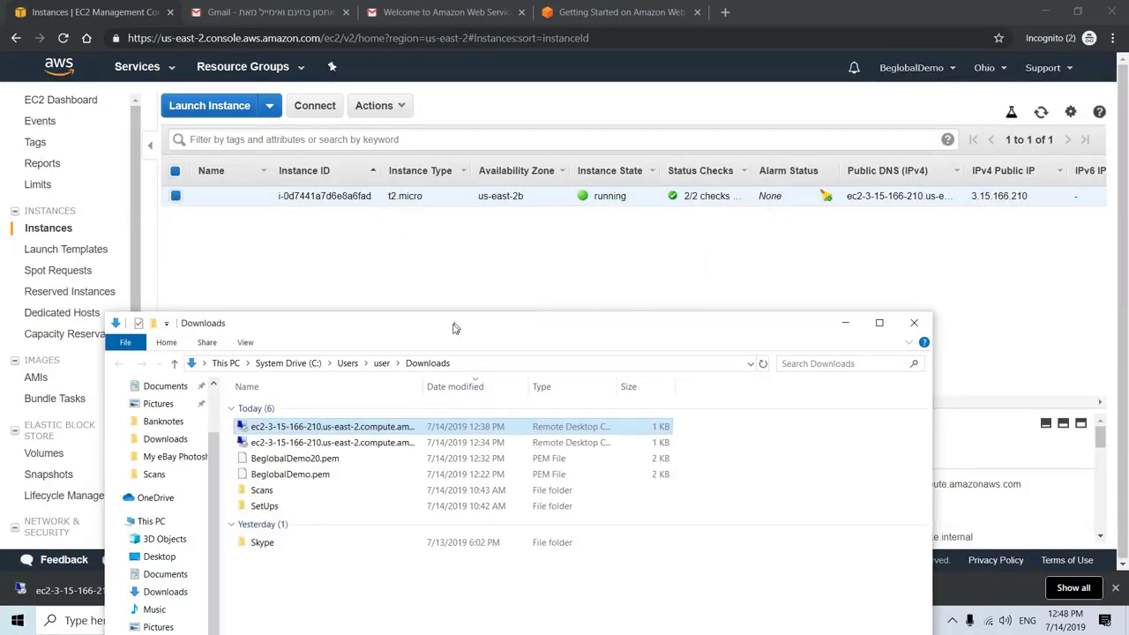
left_click_drag(455, 328, 480, 294)
left_click(937, 290)
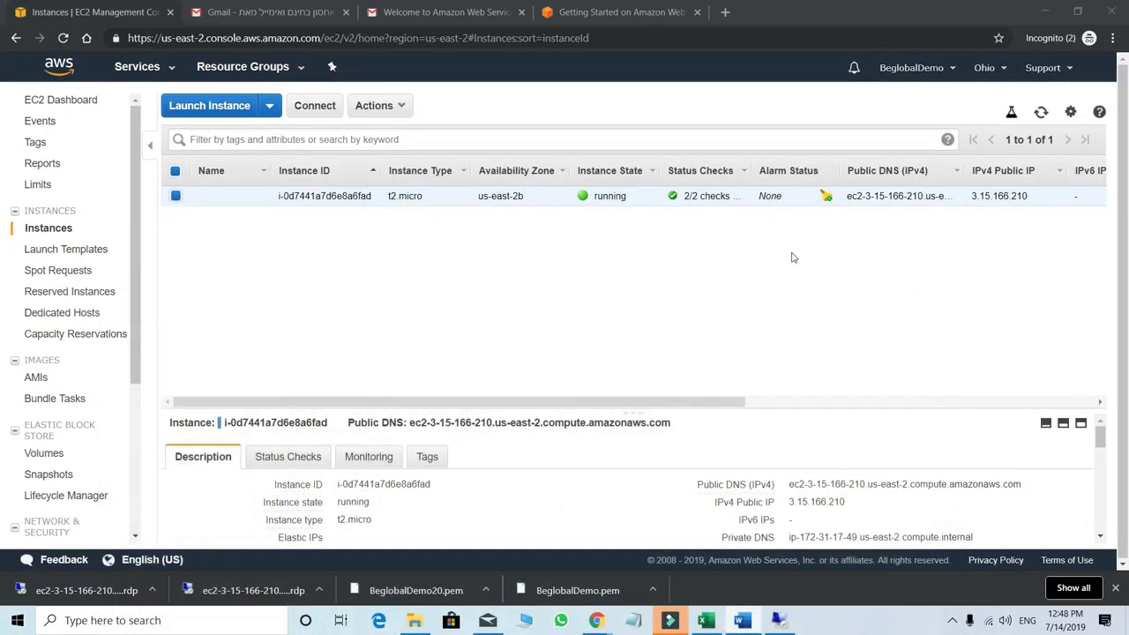
- Dismiss the Windows Security credentials prompt without signing in
left_click(1045, 11)
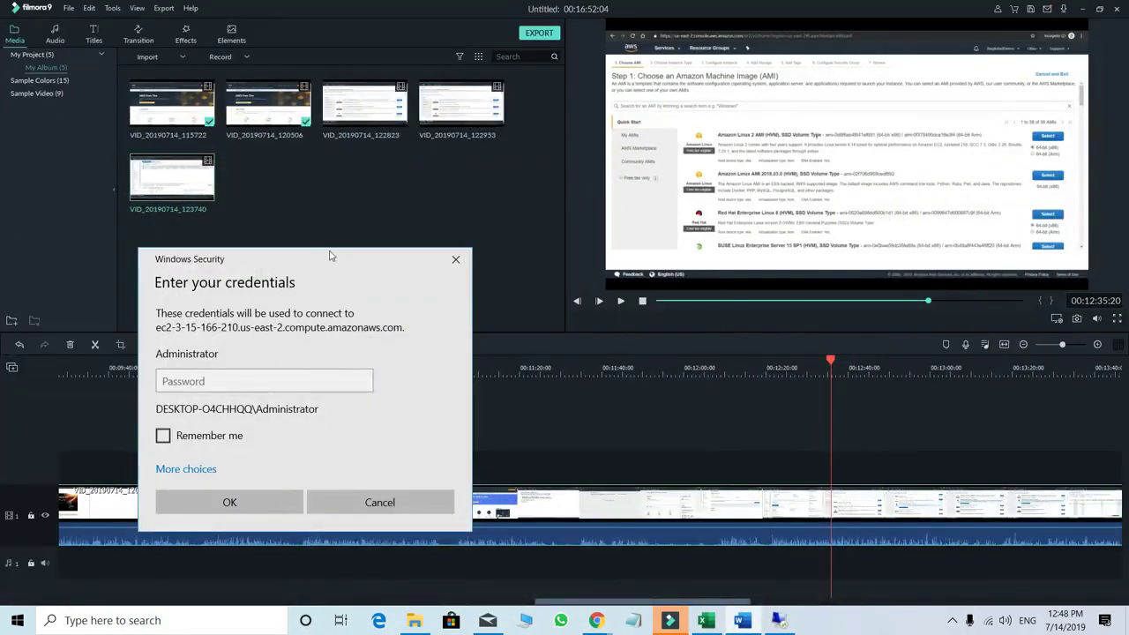
left_click_drag(315, 266, 559, 51)
left_click(1082, 9)
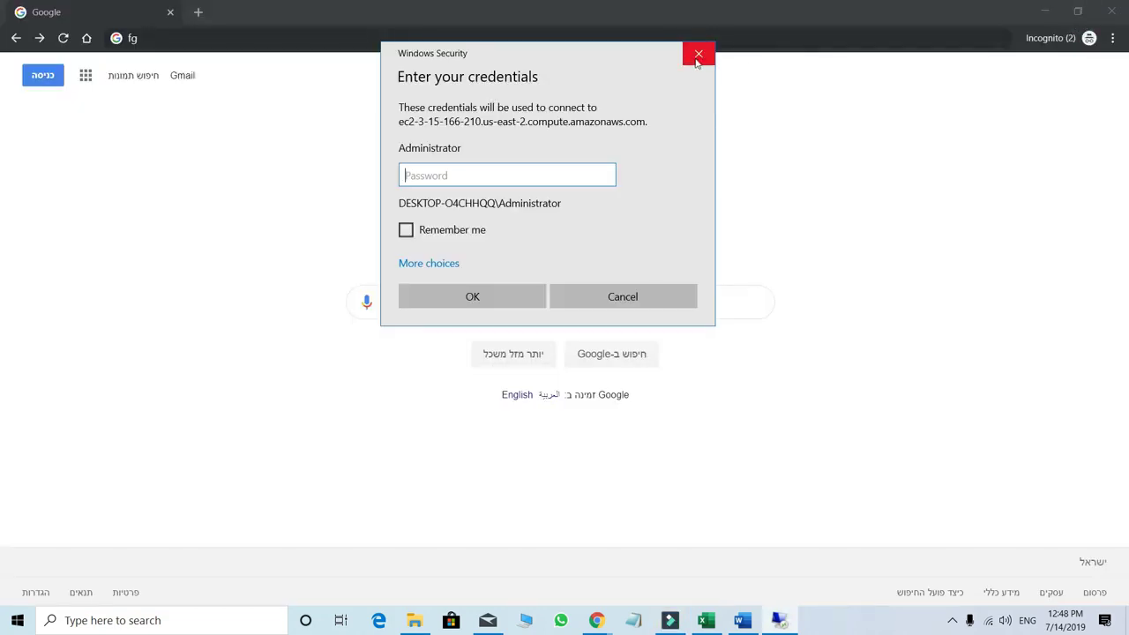
left_click(696, 53)
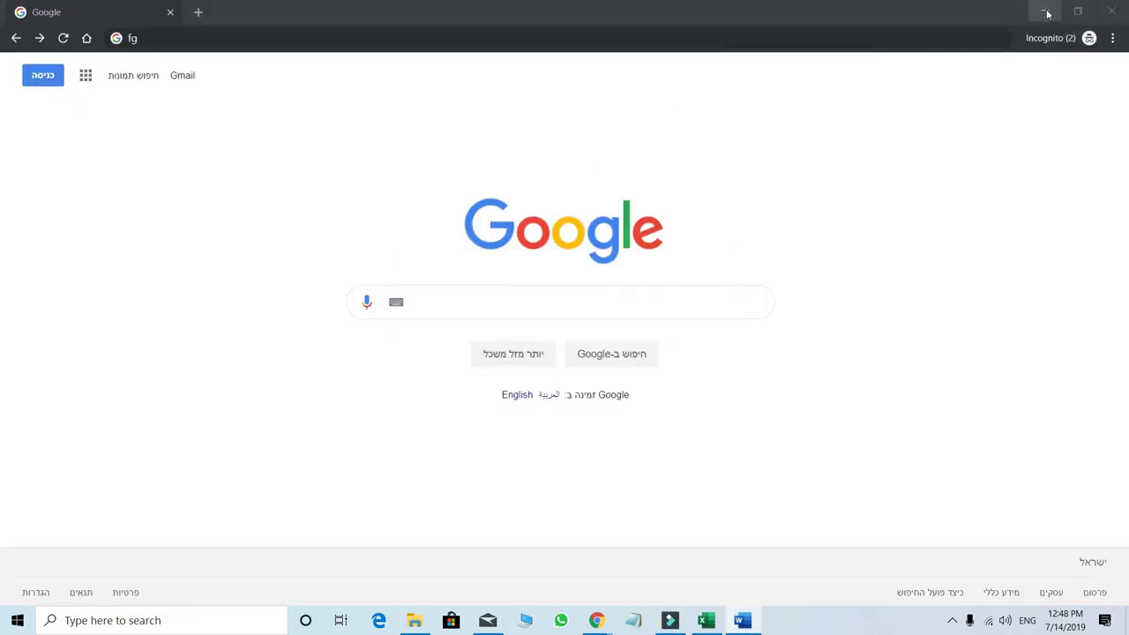
left_click(1045, 12)
left_click(296, 158)
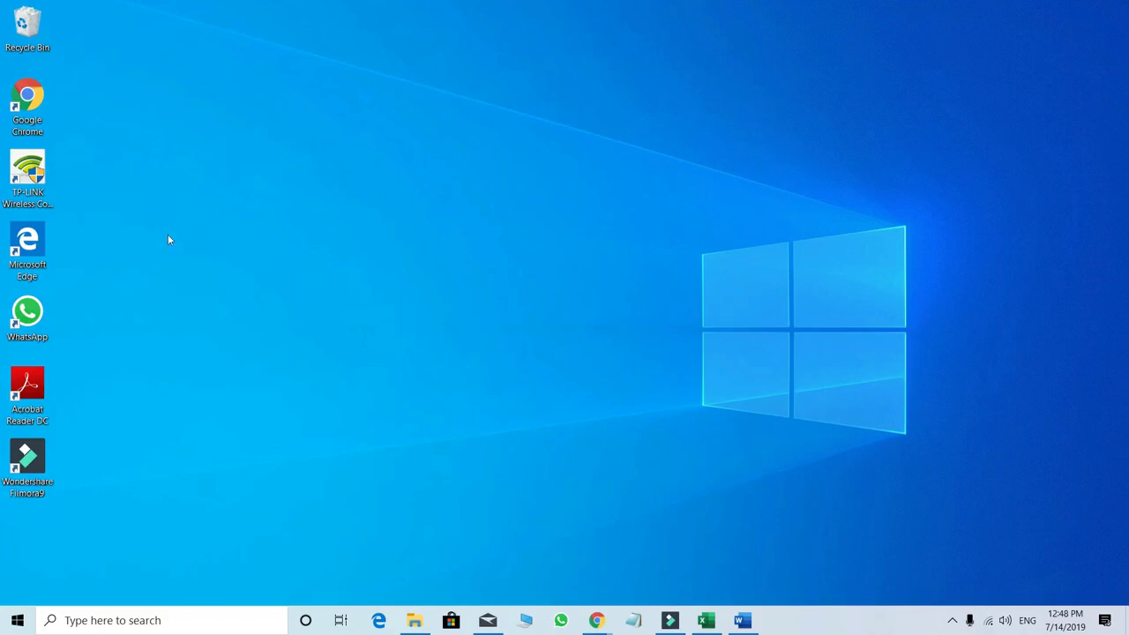
- From the EC2 browser's downloads bar, show the RDP file in its folder and select the newest .rdp
left_click(18, 624)
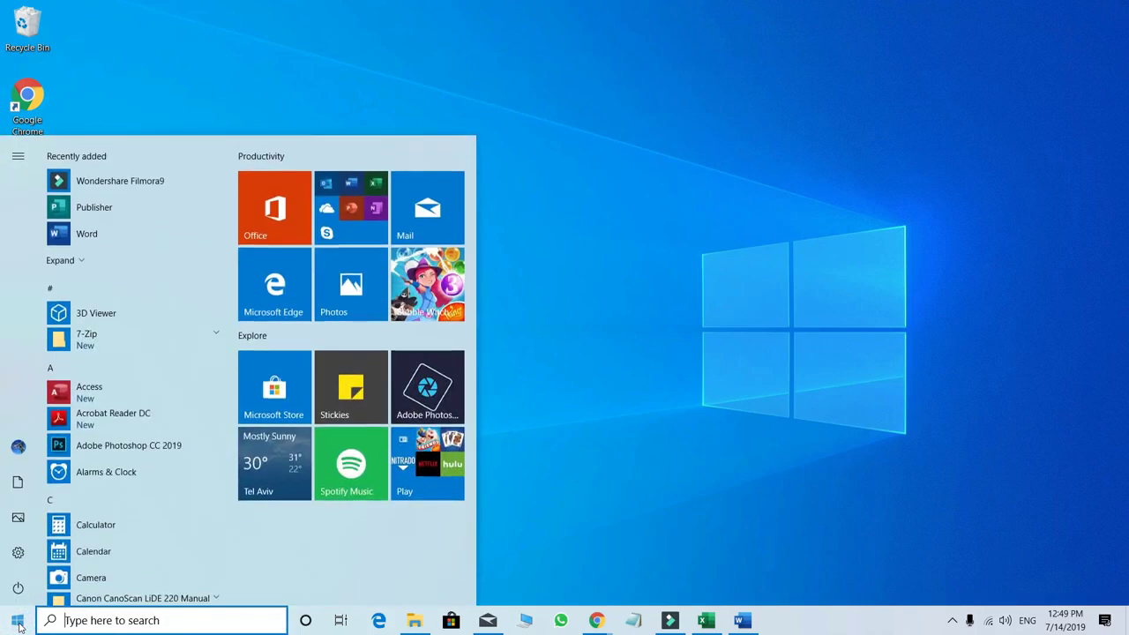
left_click(564, 533)
mouse_move(596, 619)
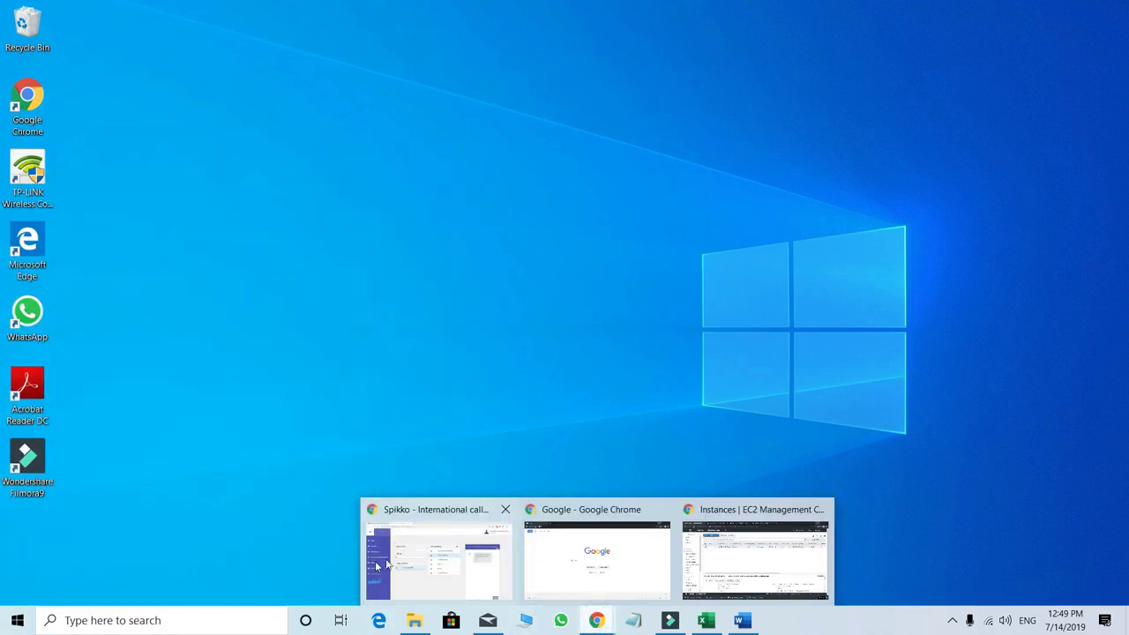
left_click(720, 510)
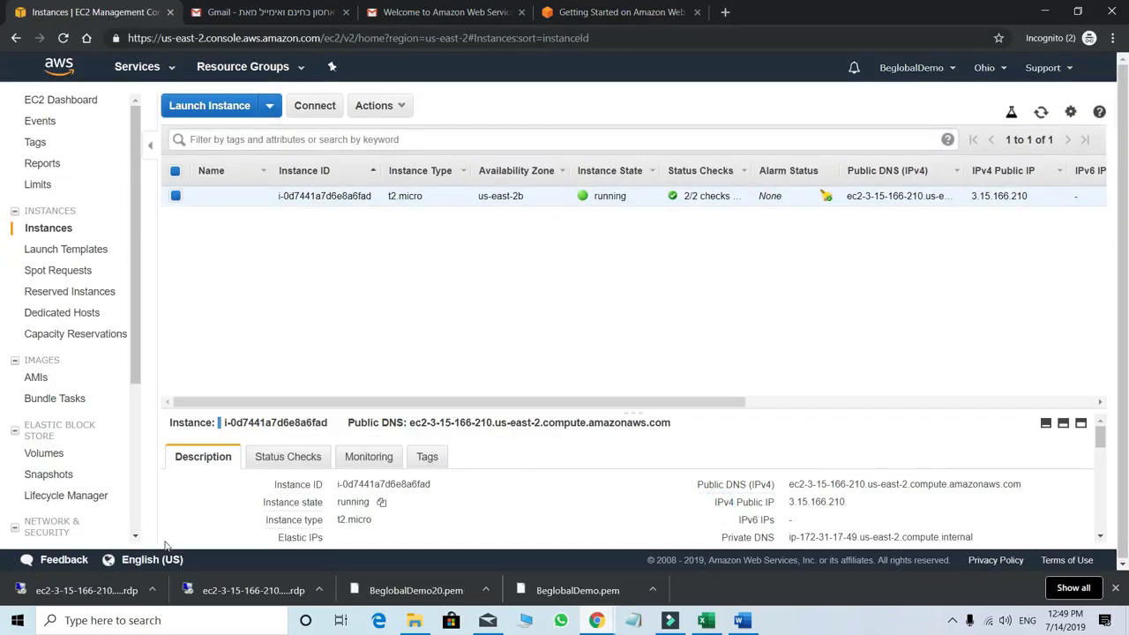
left_click(154, 592)
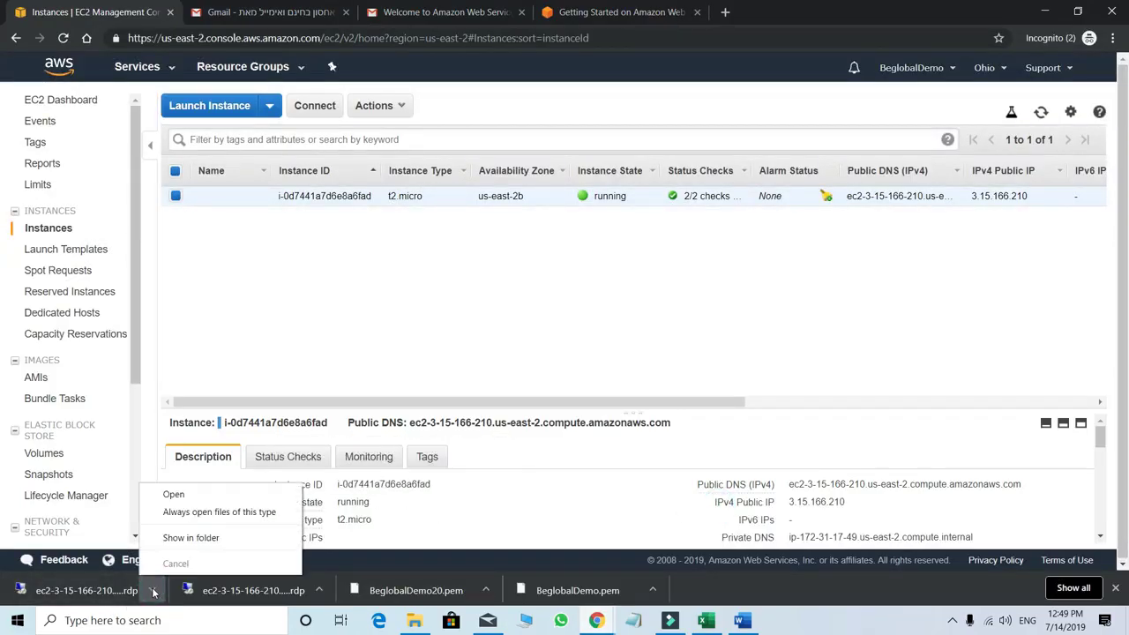
left_click(183, 543)
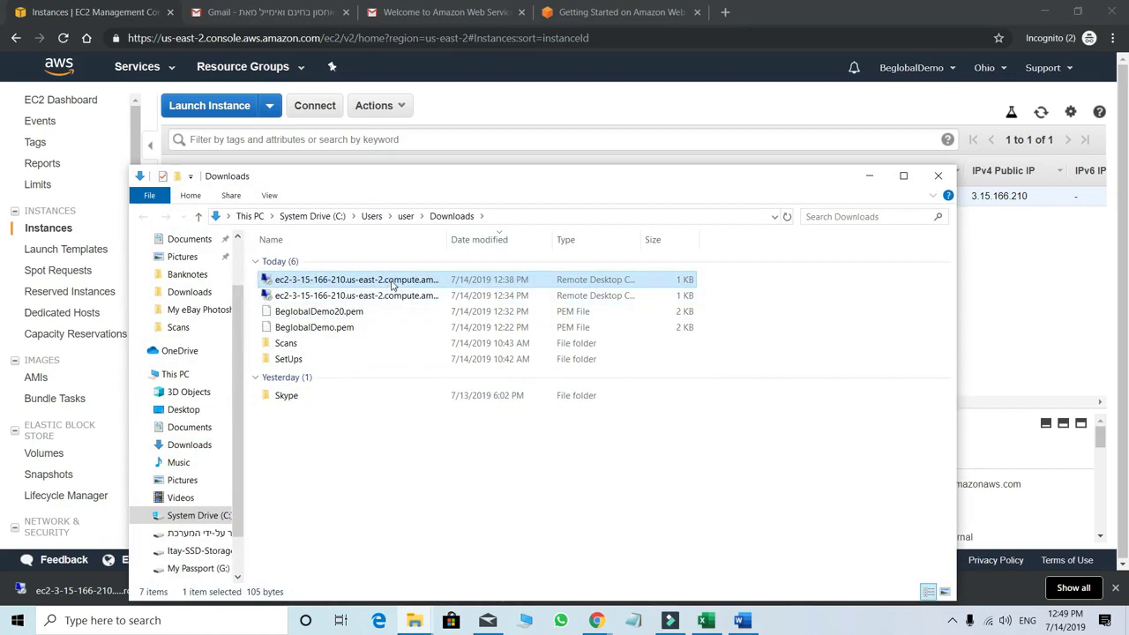
left_click(319, 281)
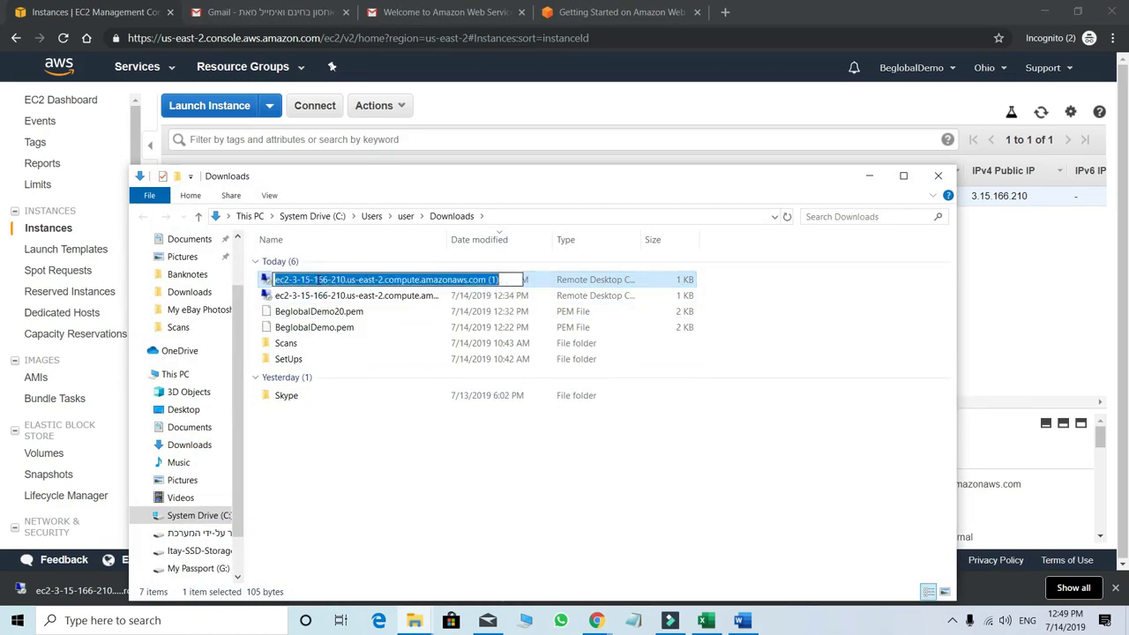
left_click(319, 295)
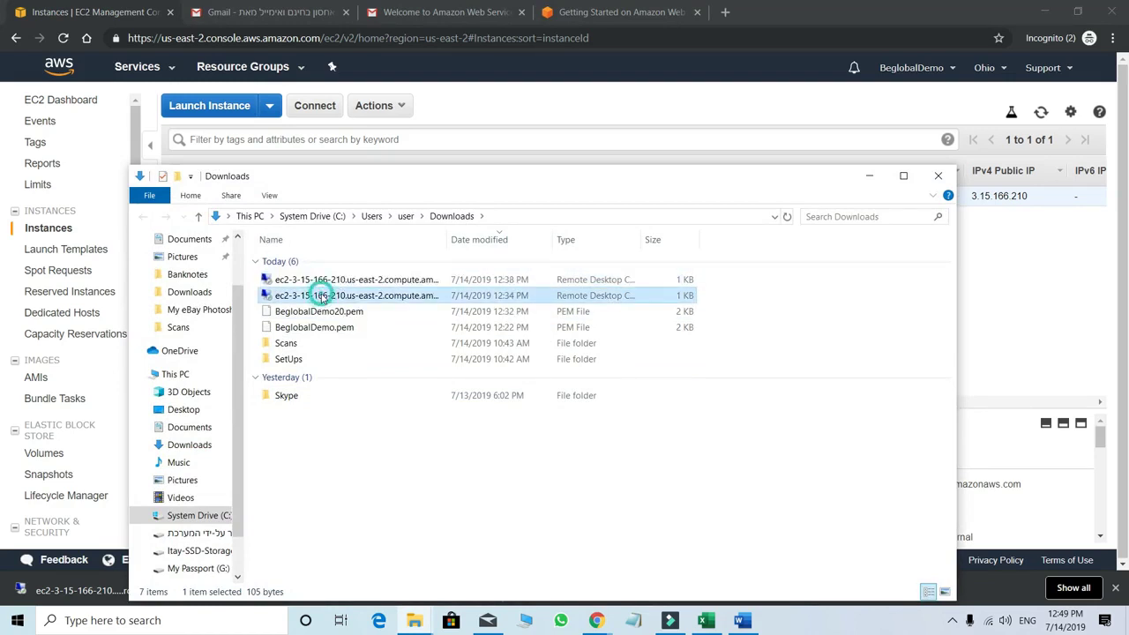
left_click(333, 279)
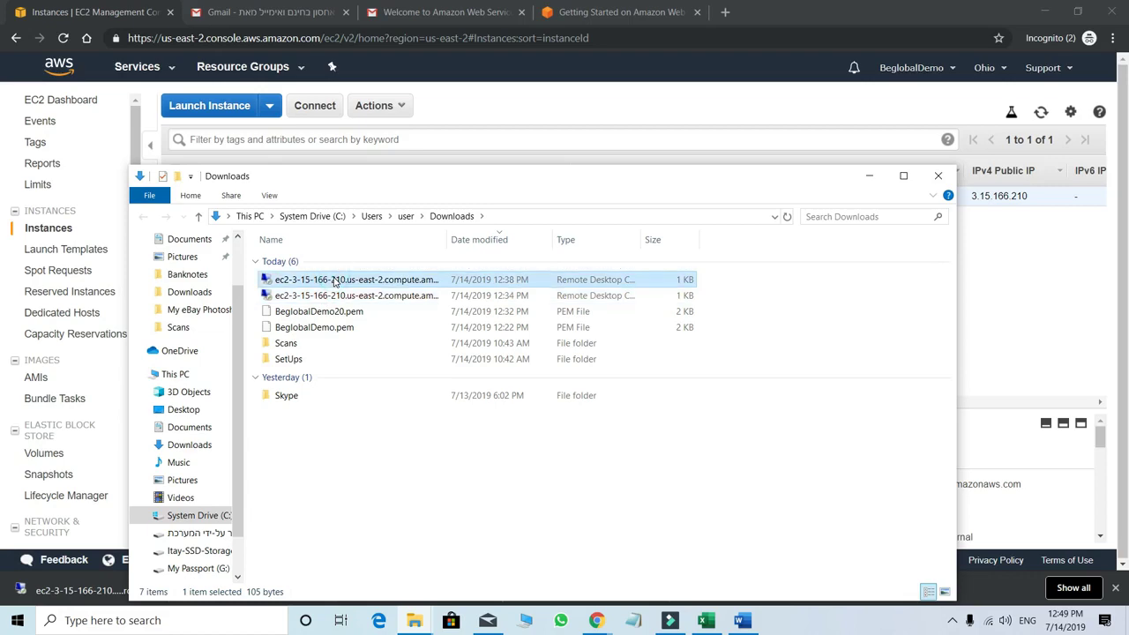
left_click(1044, 12)
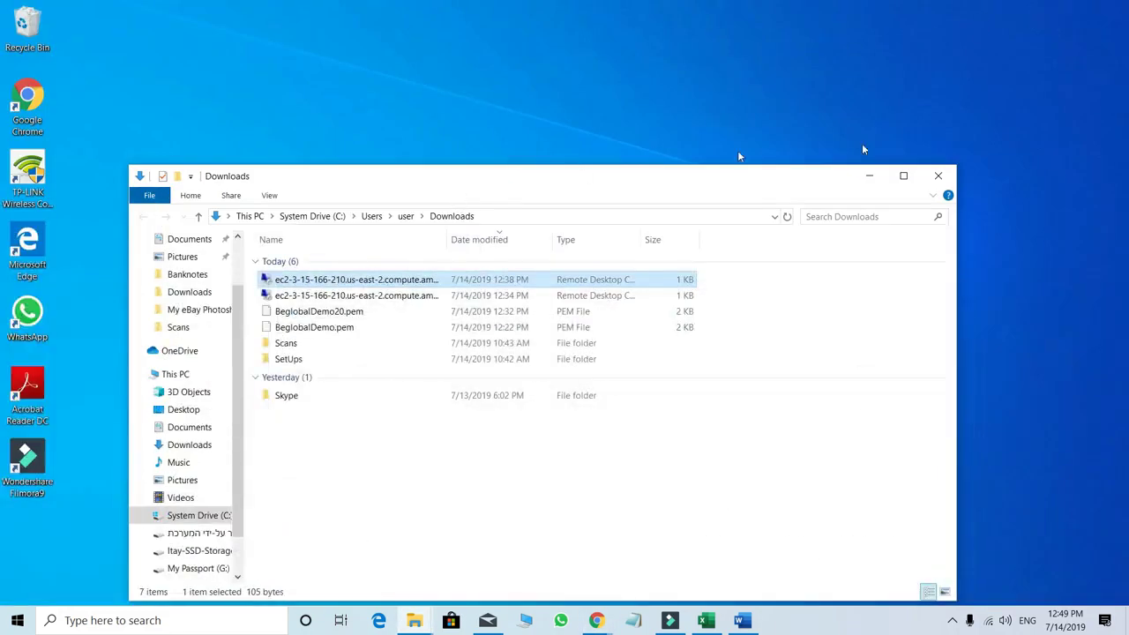
left_click(868, 176)
- Paste the .rdp file onto the desktop, open it, and connect past the publisher and certificate warnings
right_click(152, 212)
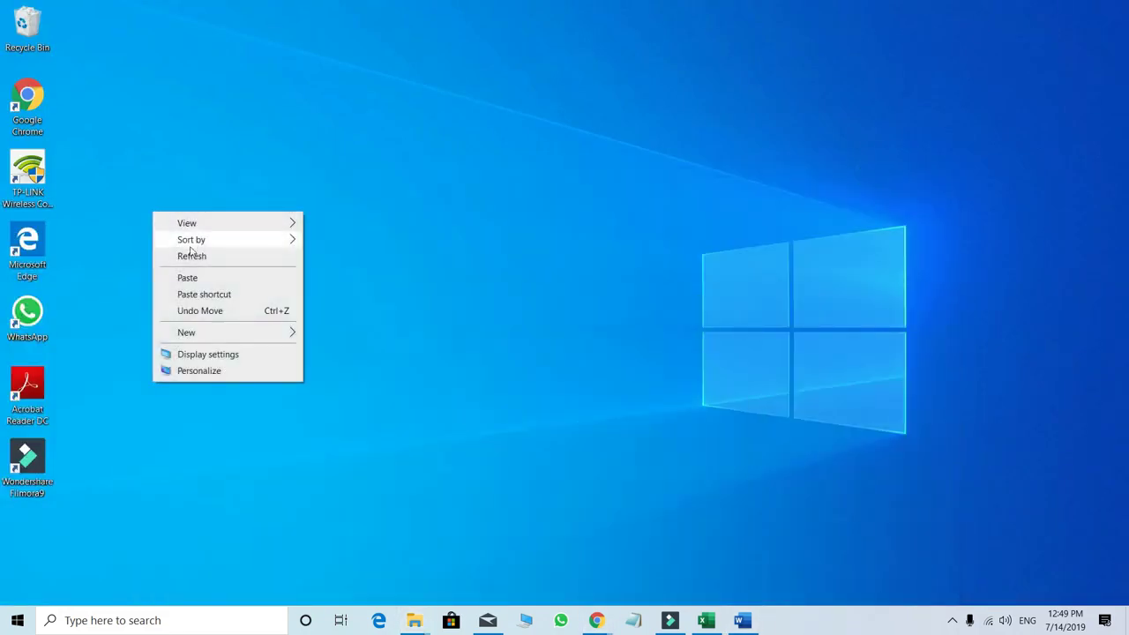
left_click(177, 276)
double_click(150, 264)
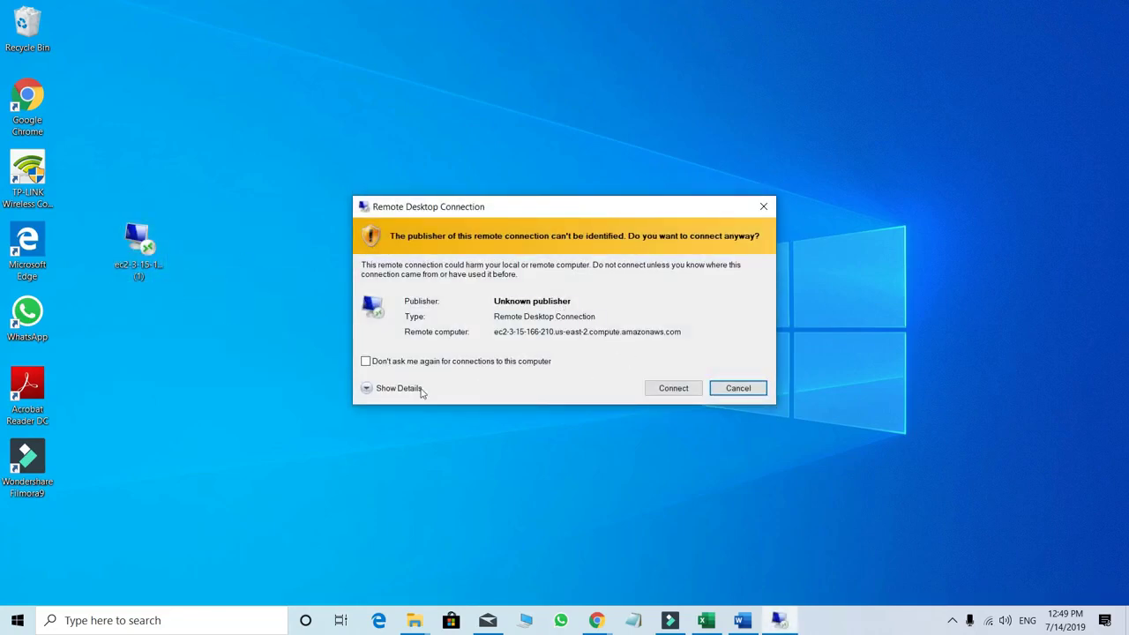
left_click(657, 387)
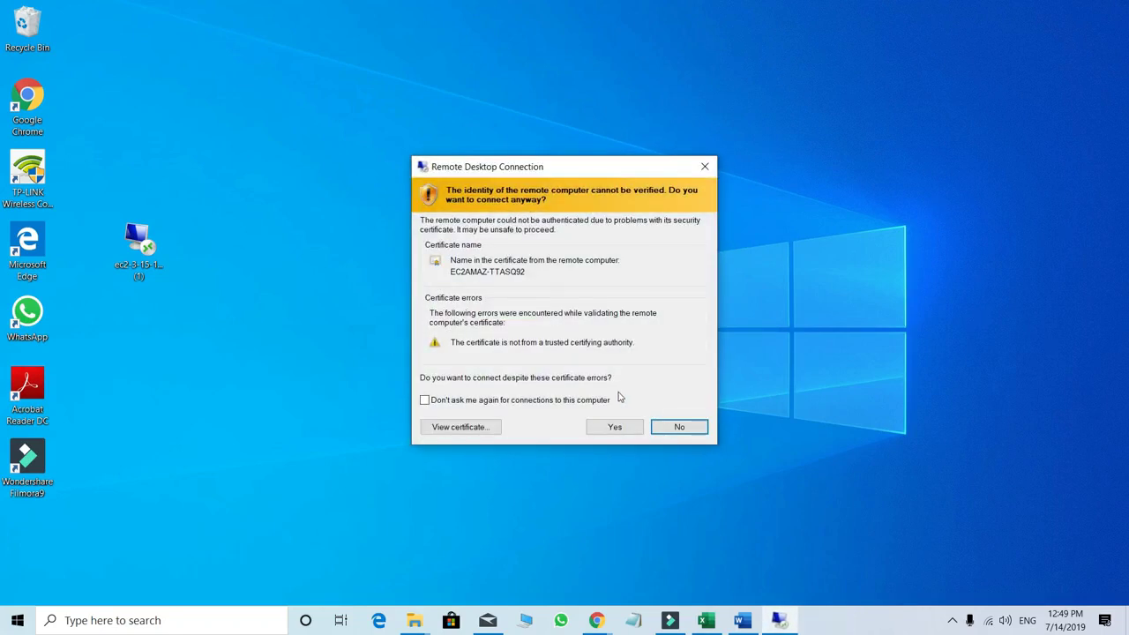
left_click(611, 429)
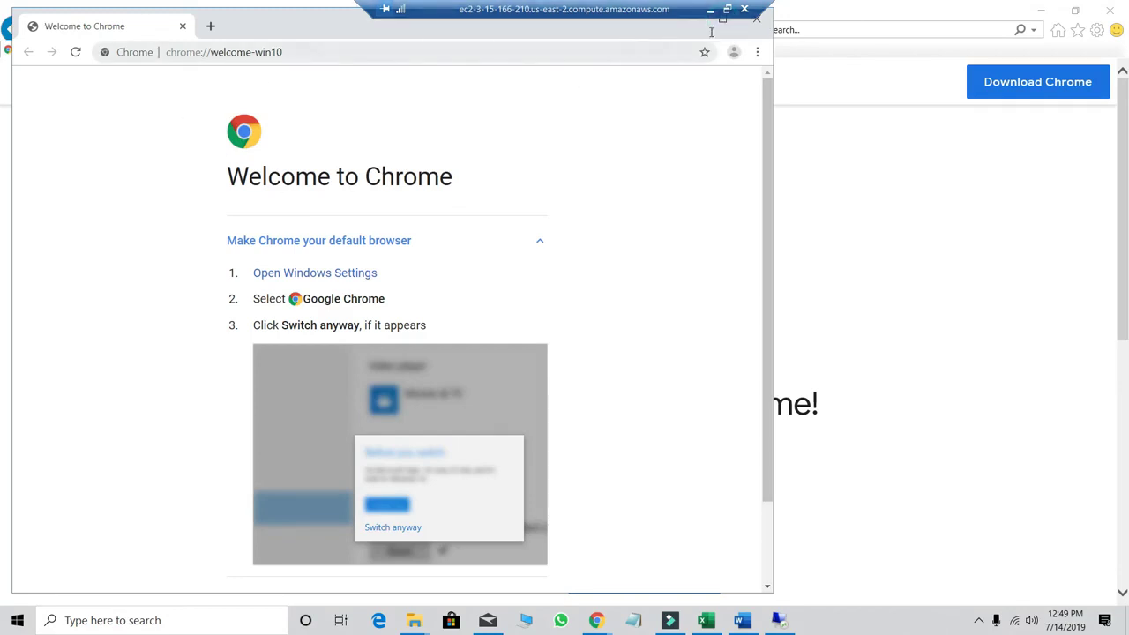
- Maximize remote Chrome, search Google for 'ebay.com', and open the eBay result
left_click(729, 22)
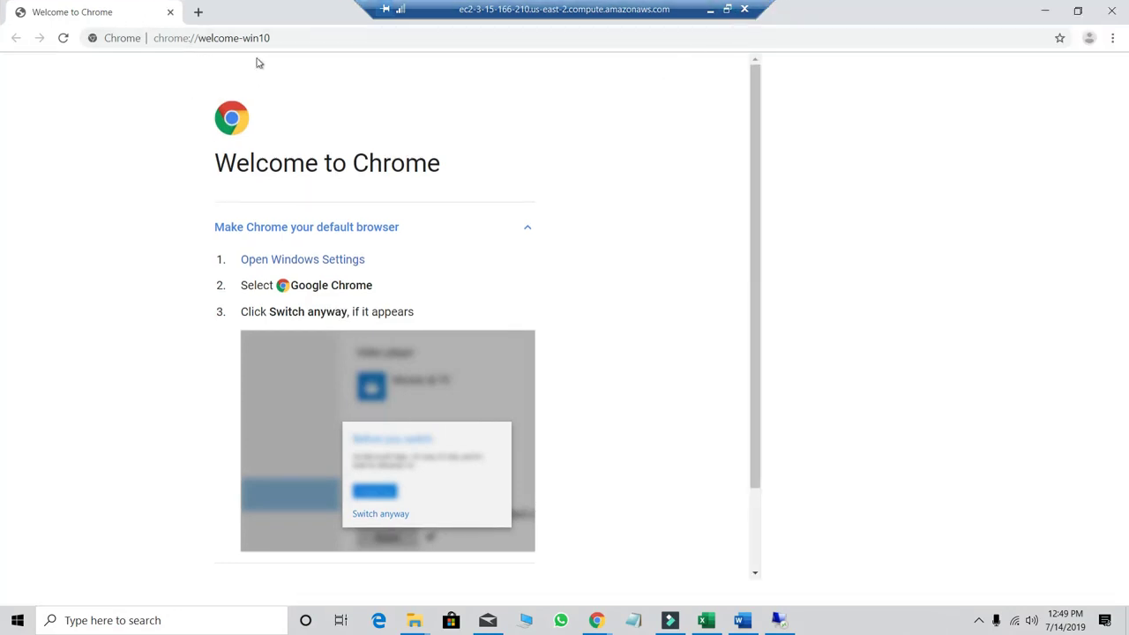
left_click(272, 41)
type("g")
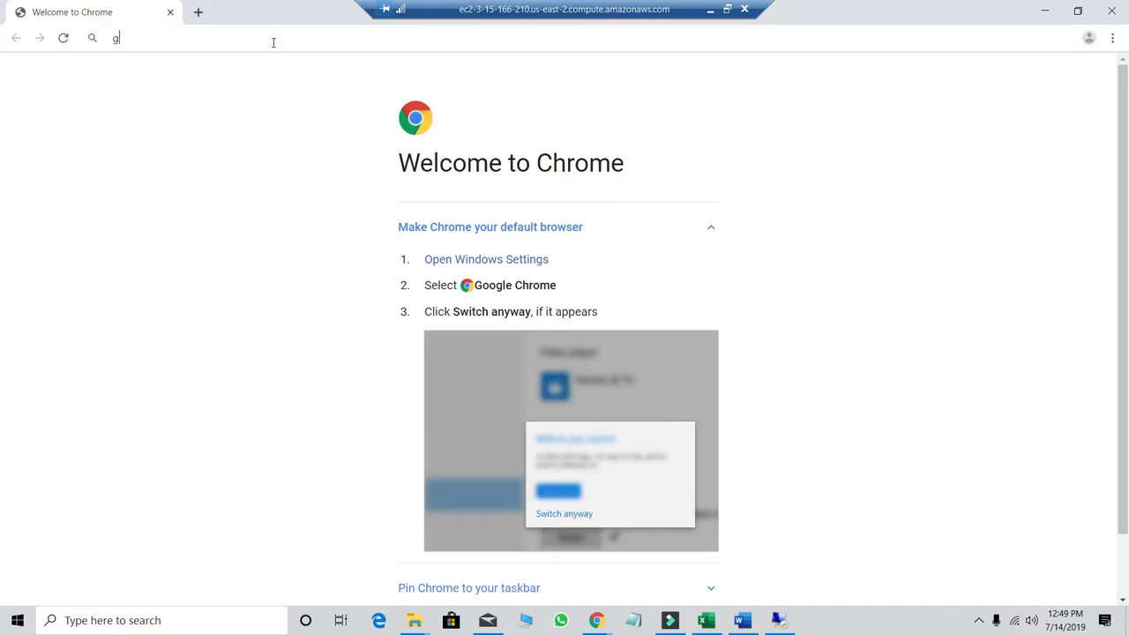
type("oogle.com")
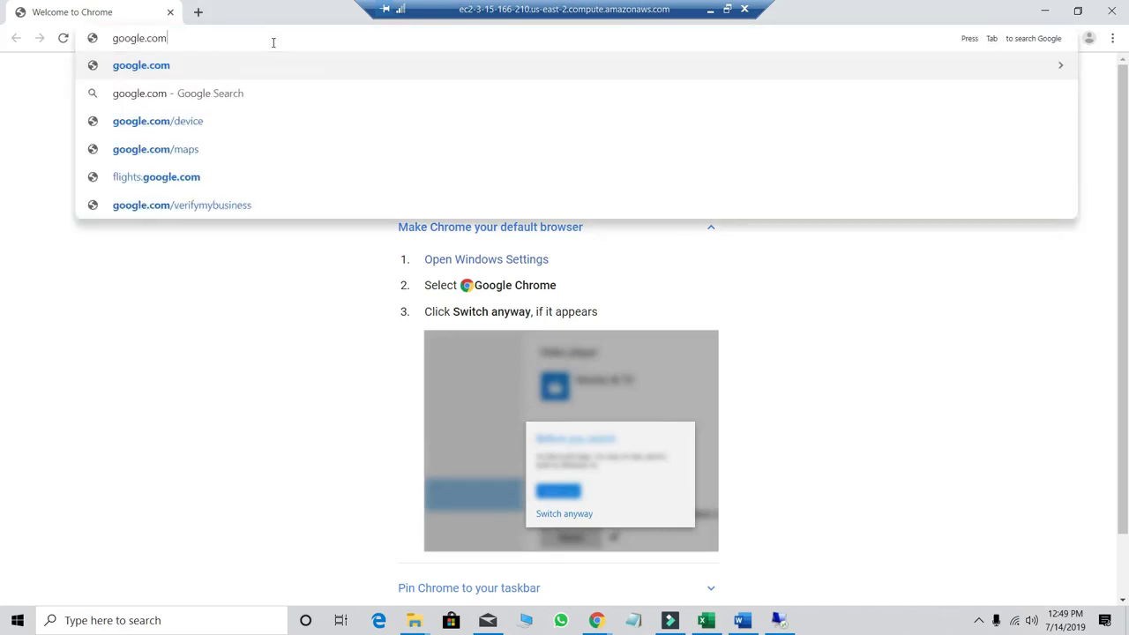
key("Tab")
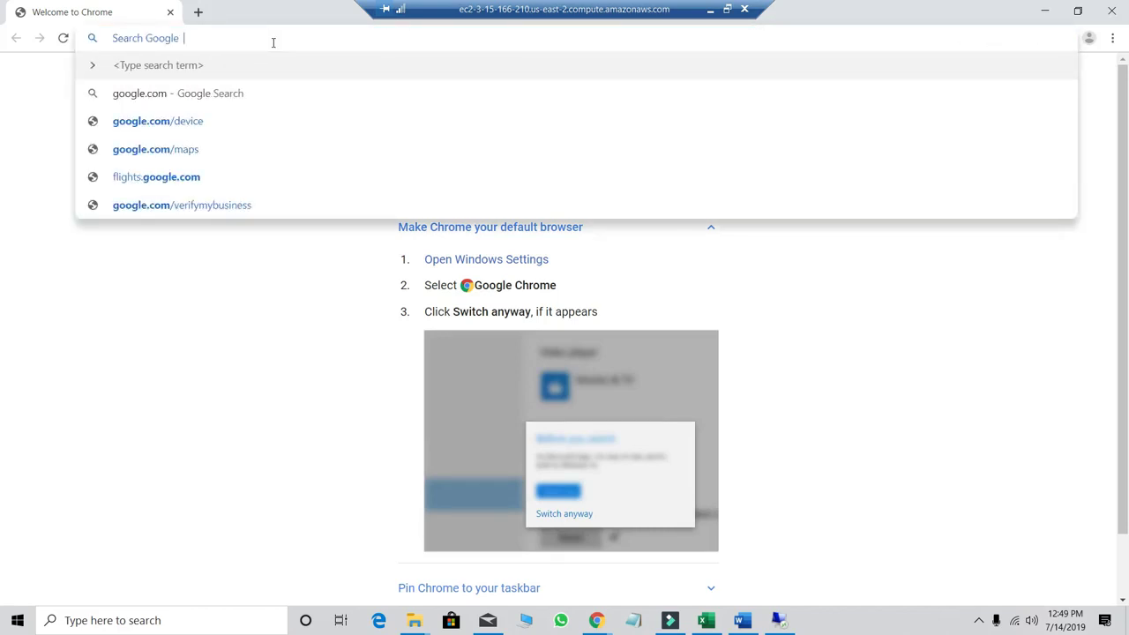
left_click(217, 41)
type("ebay.com")
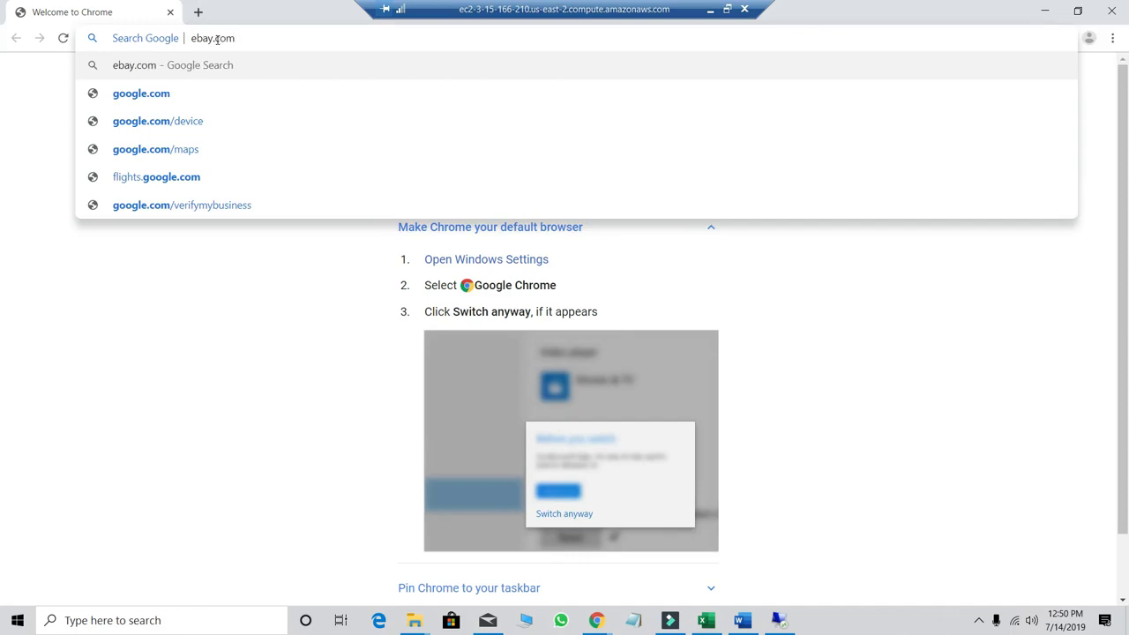
key("Return")
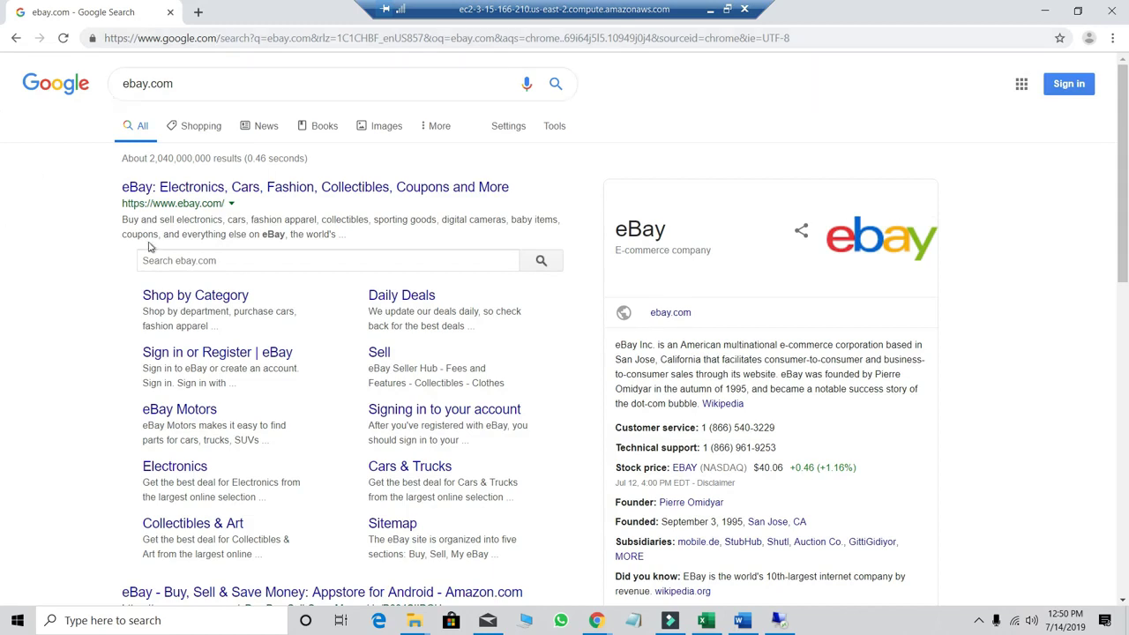
left_click(202, 188)
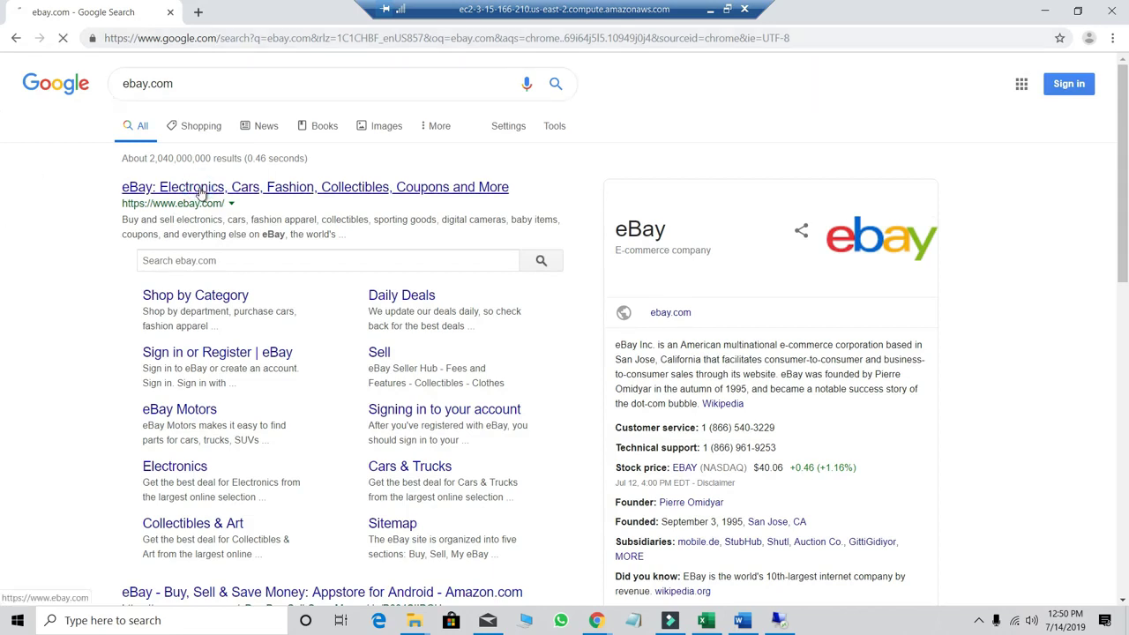